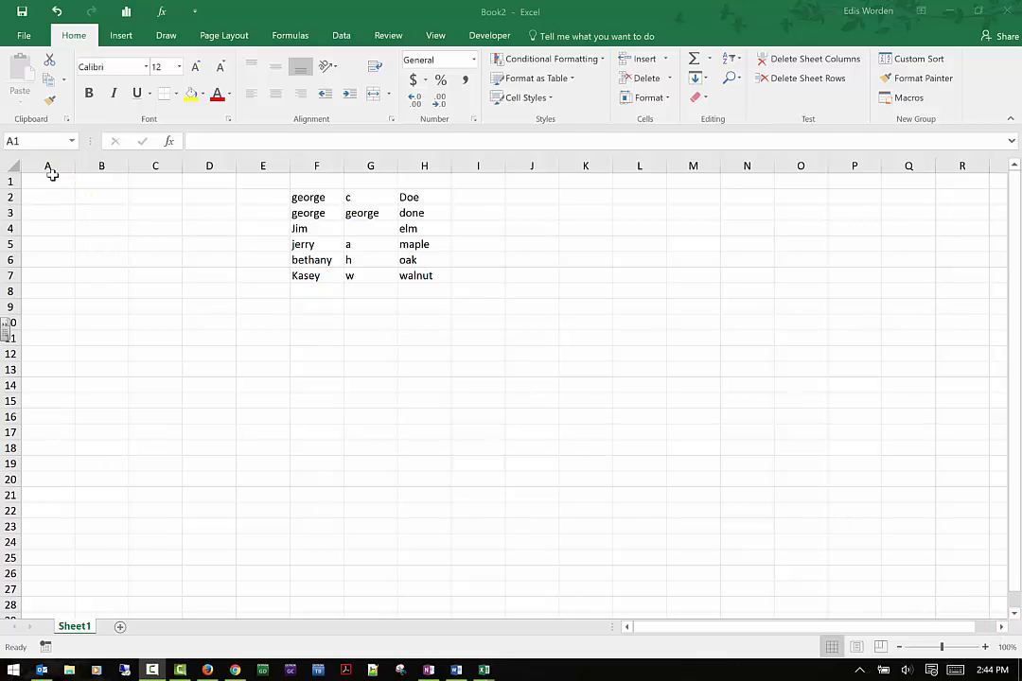
- Enter 1, 2 and 3 in cells A1 to A3 and extend the series down to A25
{"action": "left_click", "coordinate": [50, 180]}
{"action": "type", "text": "1"}
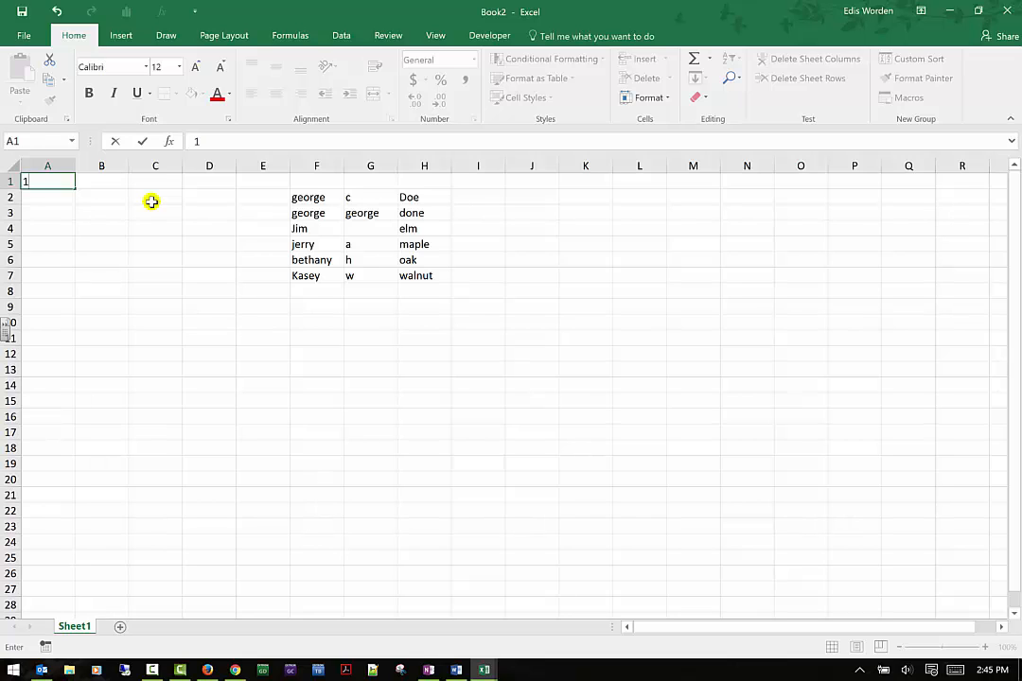
{"action": "key", "text": "Return"}
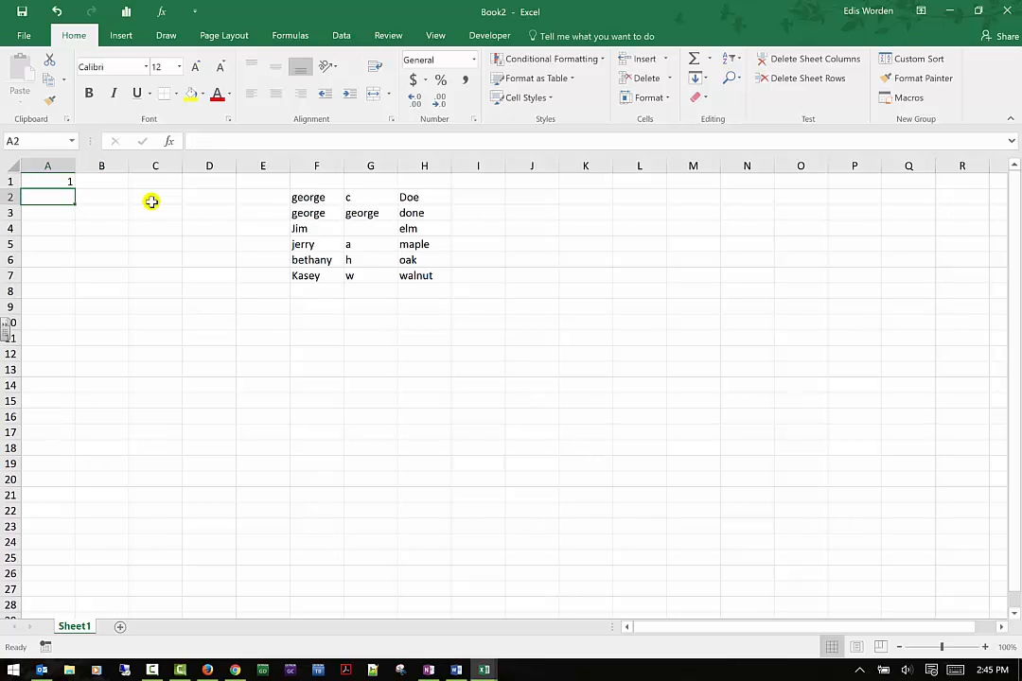
{"action": "type", "text": "2"}
{"action": "key", "text": "Return"}
{"action": "type", "text": "3"}
{"action": "key", "text": "Return"}
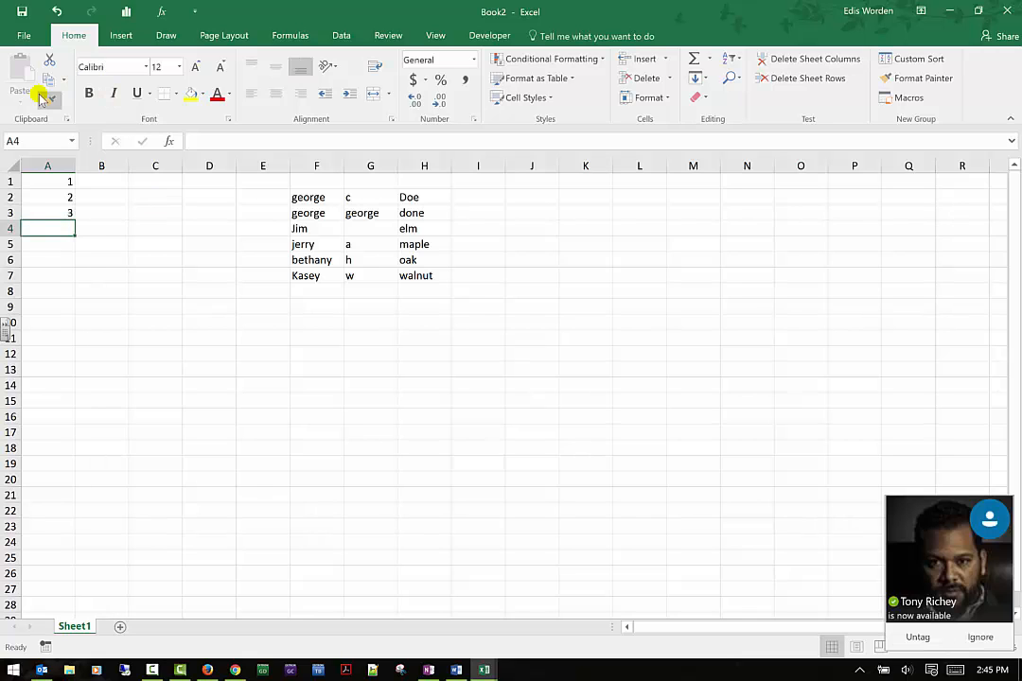
{"action": "left_click_drag", "start_coordinate": [40, 184], "coordinate": [81, 573]}
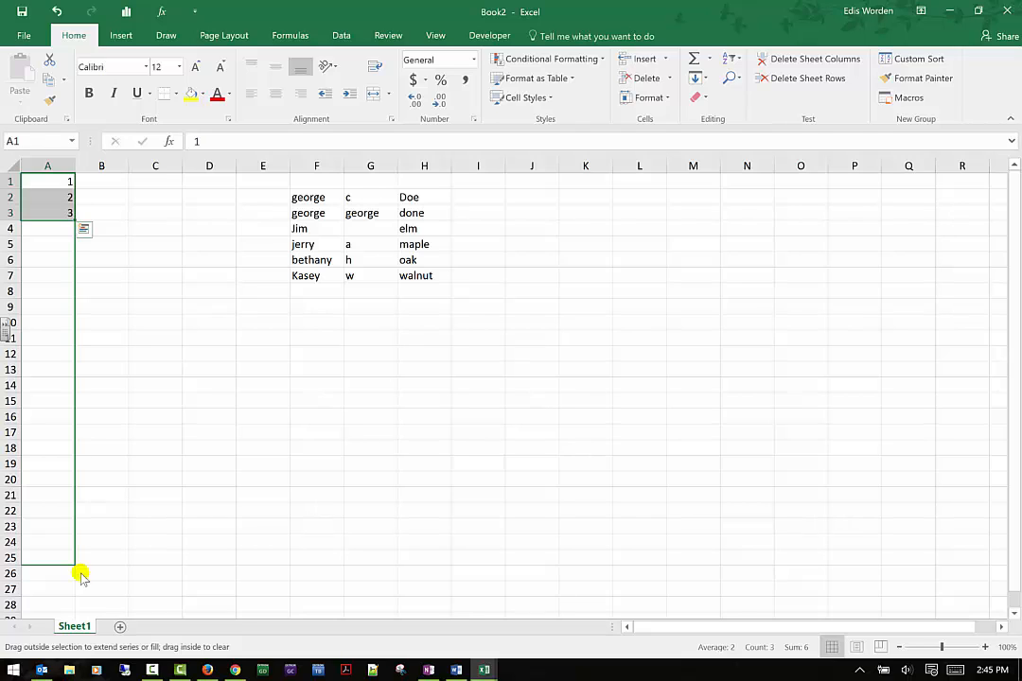
{"action": "left_click_drag", "start_coordinate": [81, 572], "coordinate": [81, 568]}
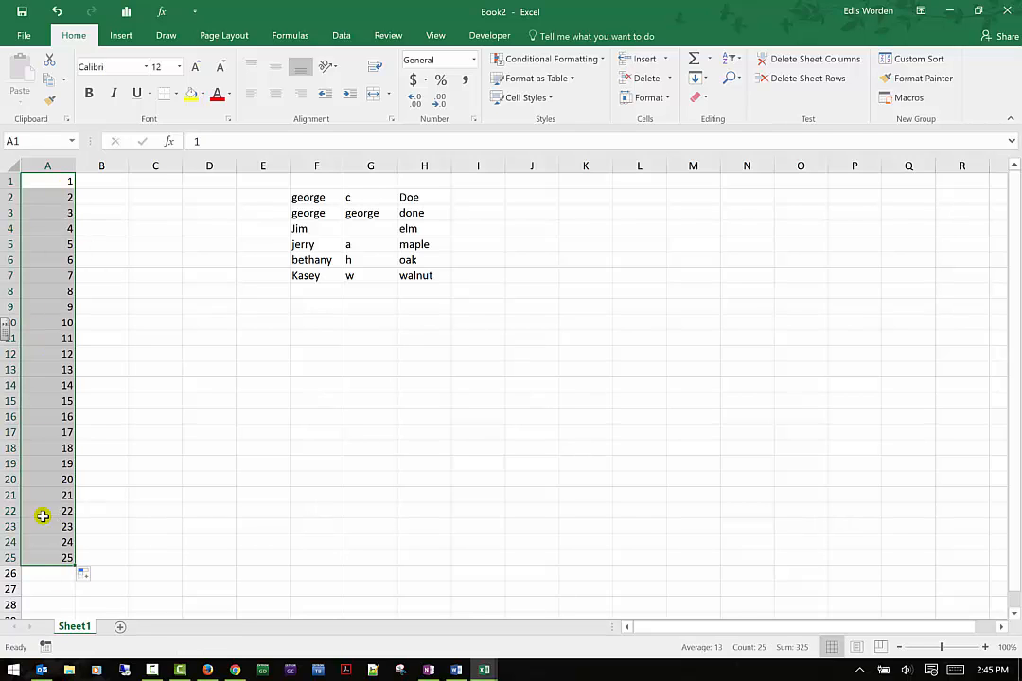
- Enter 1, 2 and 3 in cells C1 to C3
{"action": "left_click", "coordinate": [164, 182]}
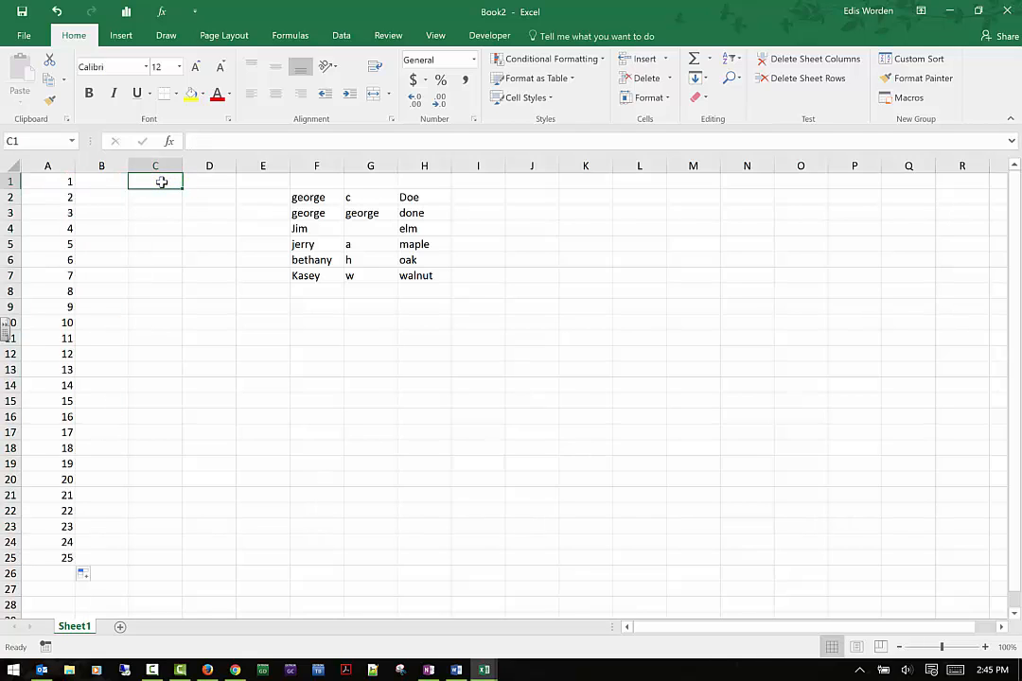
{"action": "type", "text": "1"}
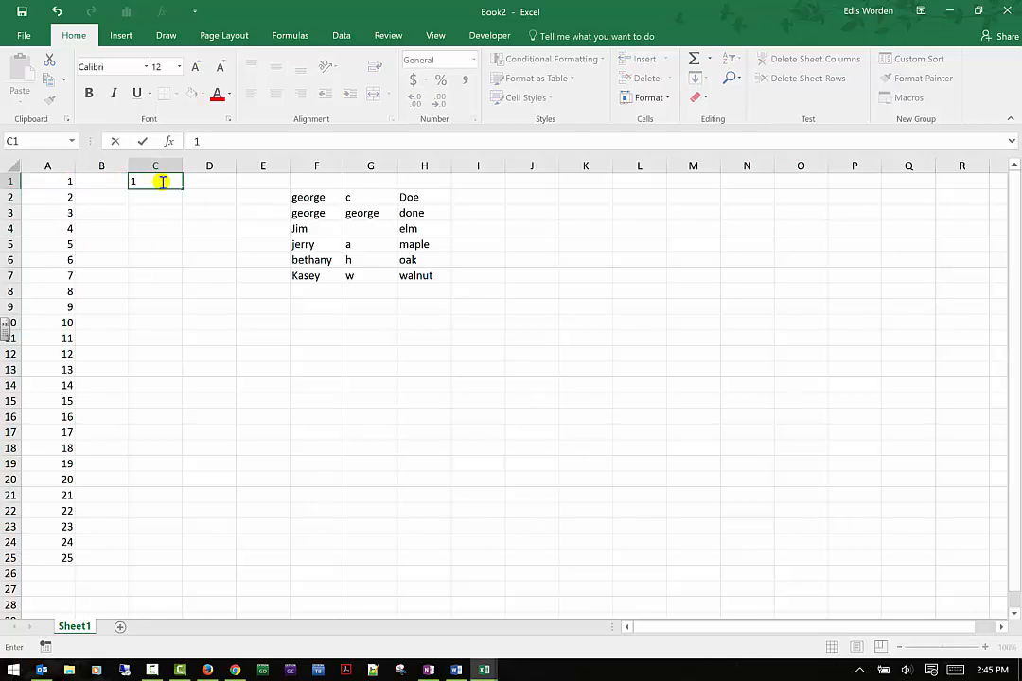
{"action": "key", "text": "Return"}
{"action": "type", "text": "2"}
{"action": "key", "text": "Return"}
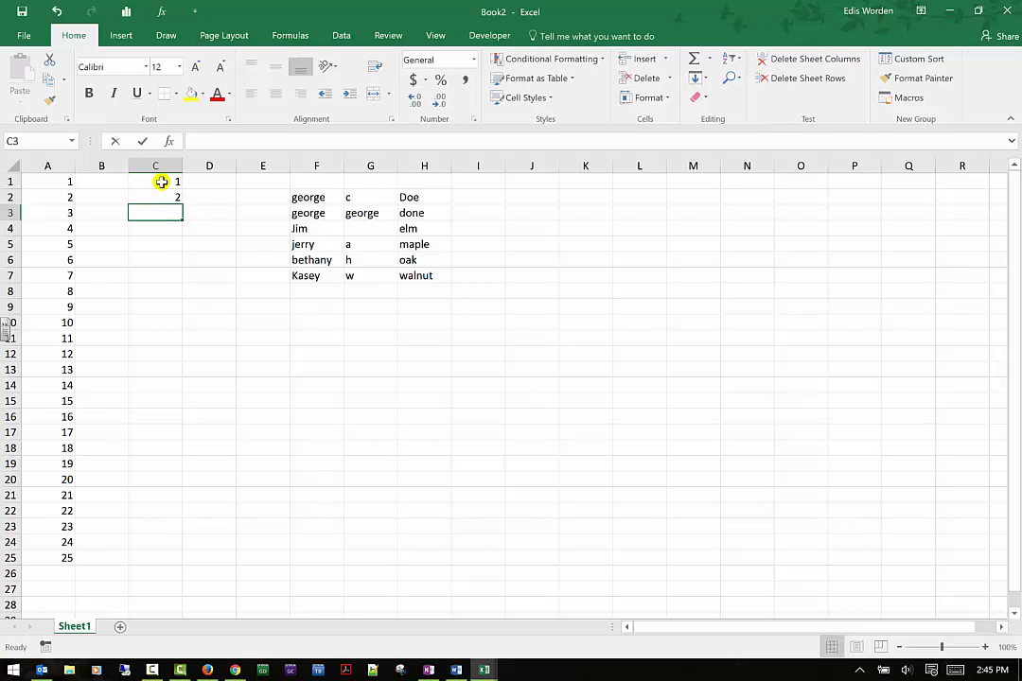
{"action": "type", "text": "3"}
{"action": "key", "text": "Return"}
- Fill C1:C3 down to C25 with the Copy Cells fill option so that 1, 2, 3 repeats
{"action": "left_click_drag", "start_coordinate": [162, 182], "coordinate": [183, 561]}
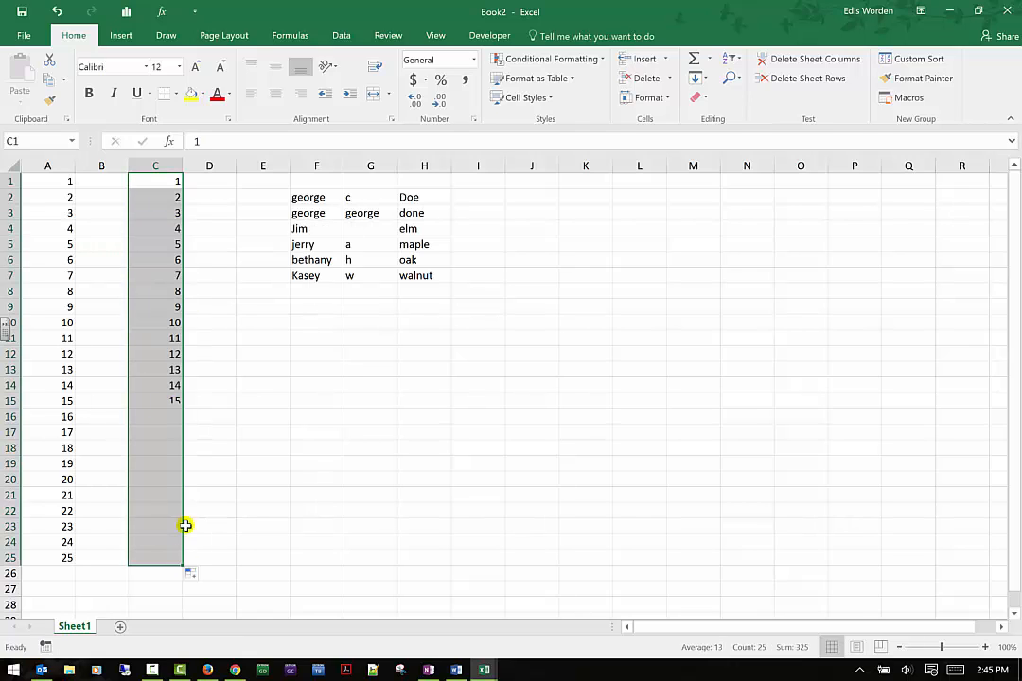
{"action": "left_click", "coordinate": [196, 577]}
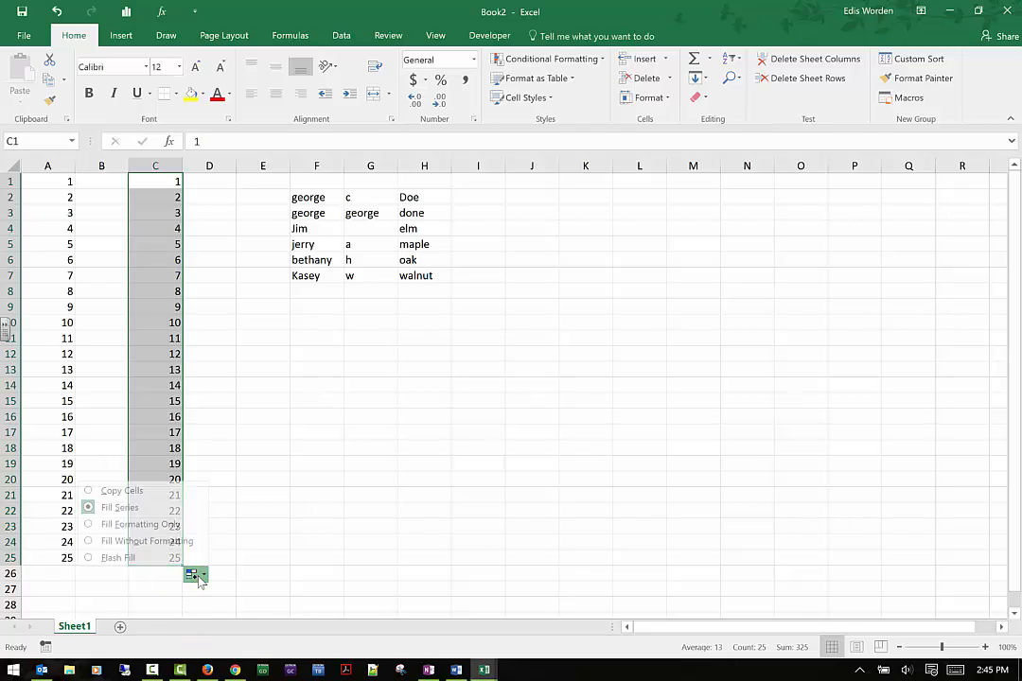
{"action": "left_click", "coordinate": [156, 490]}
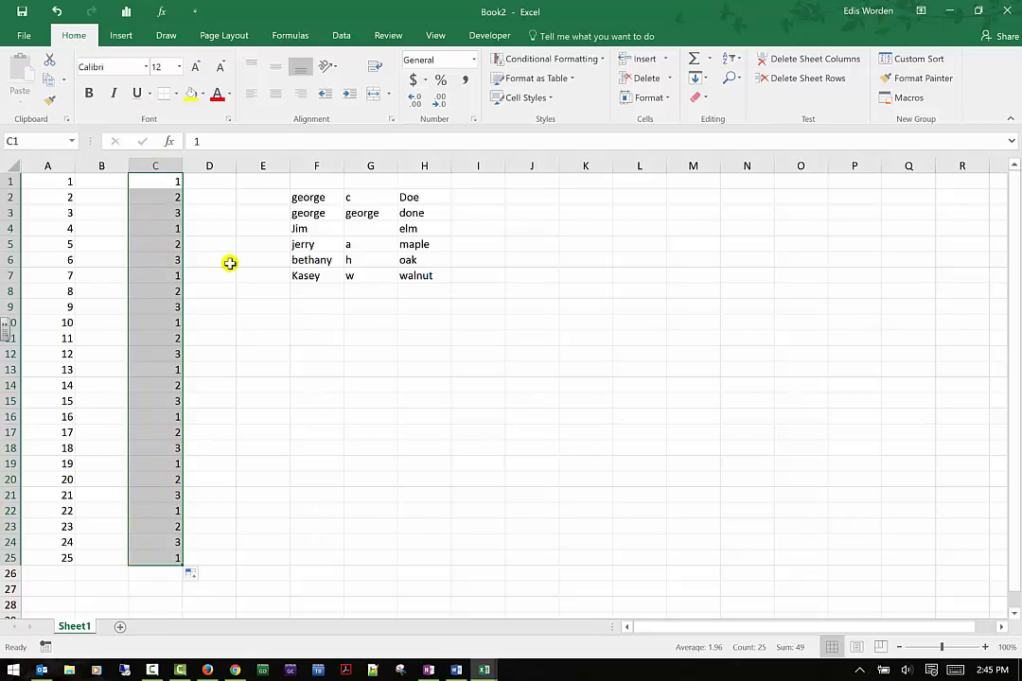
- Enter 1, 2 and 3 in cells B1 to B3 and fill the series down to B25
{"action": "left_click", "coordinate": [217, 179]}
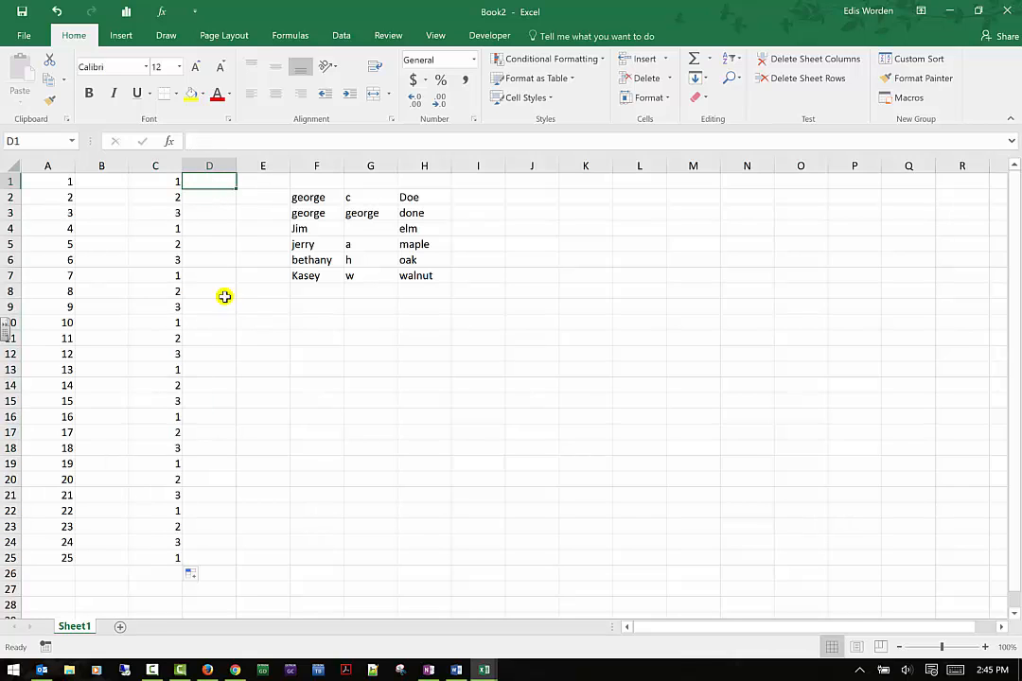
{"action": "left_click", "coordinate": [112, 189]}
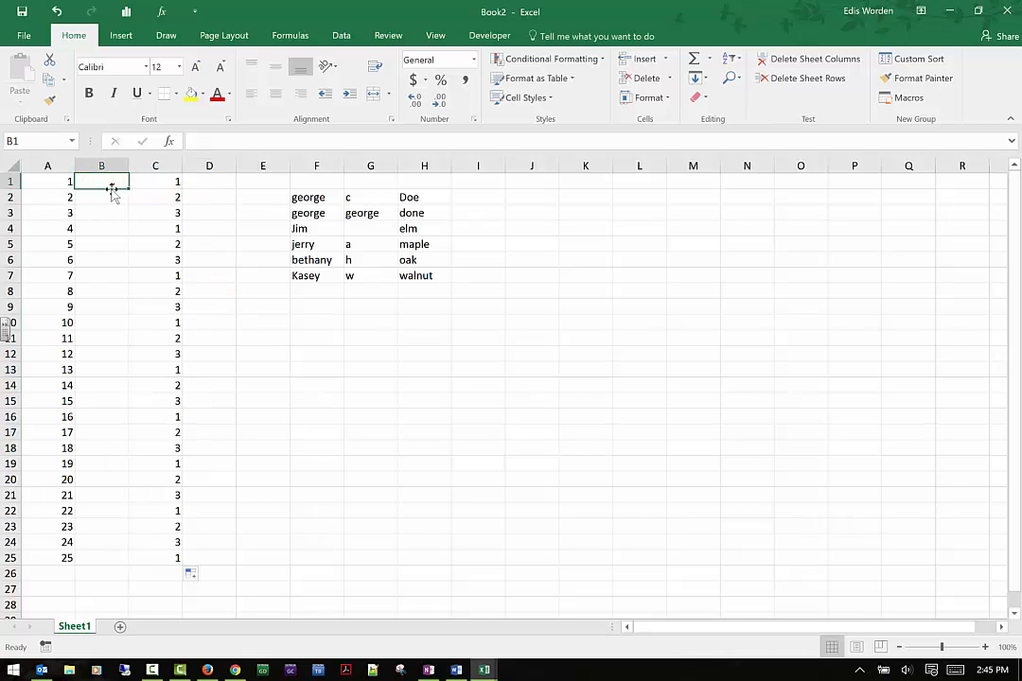
{"action": "type", "text": "1"}
{"action": "key", "text": "Return"}
{"action": "type", "text": "2"}
{"action": "key", "text": "Return"}
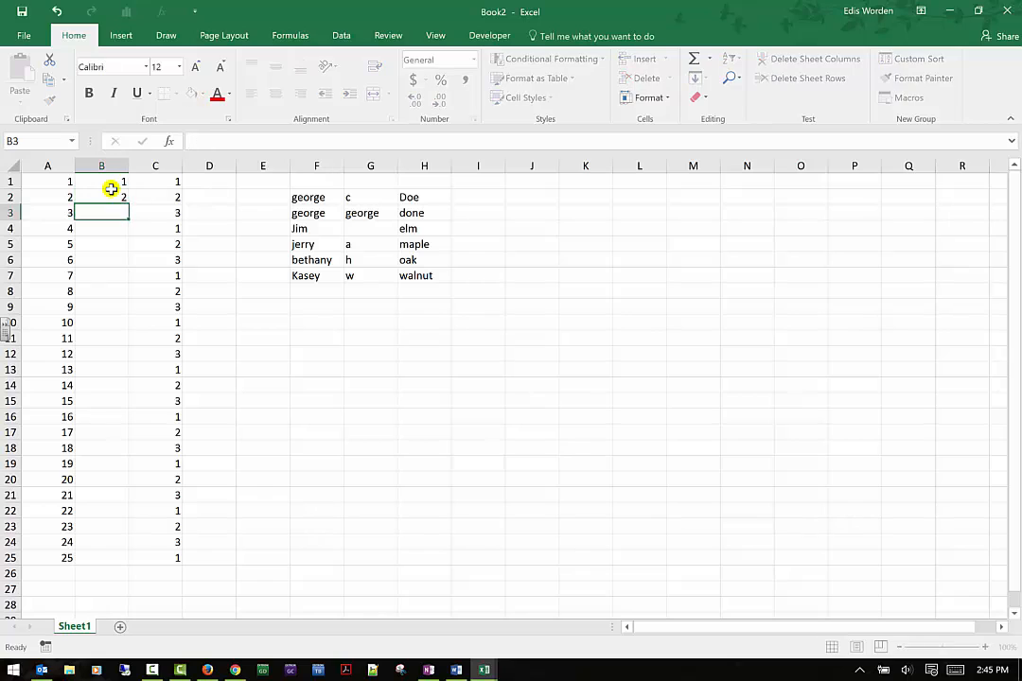
{"action": "type", "text": "3"}
{"action": "key", "text": "Return"}
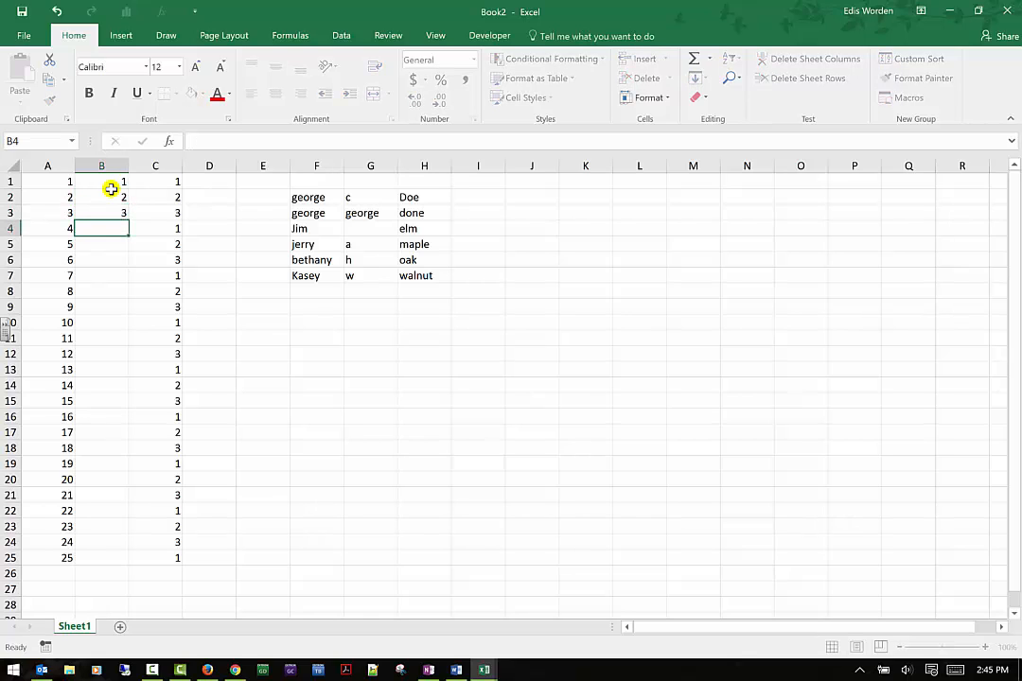
{"action": "left_click_drag", "start_coordinate": [113, 182], "coordinate": [115, 214]}
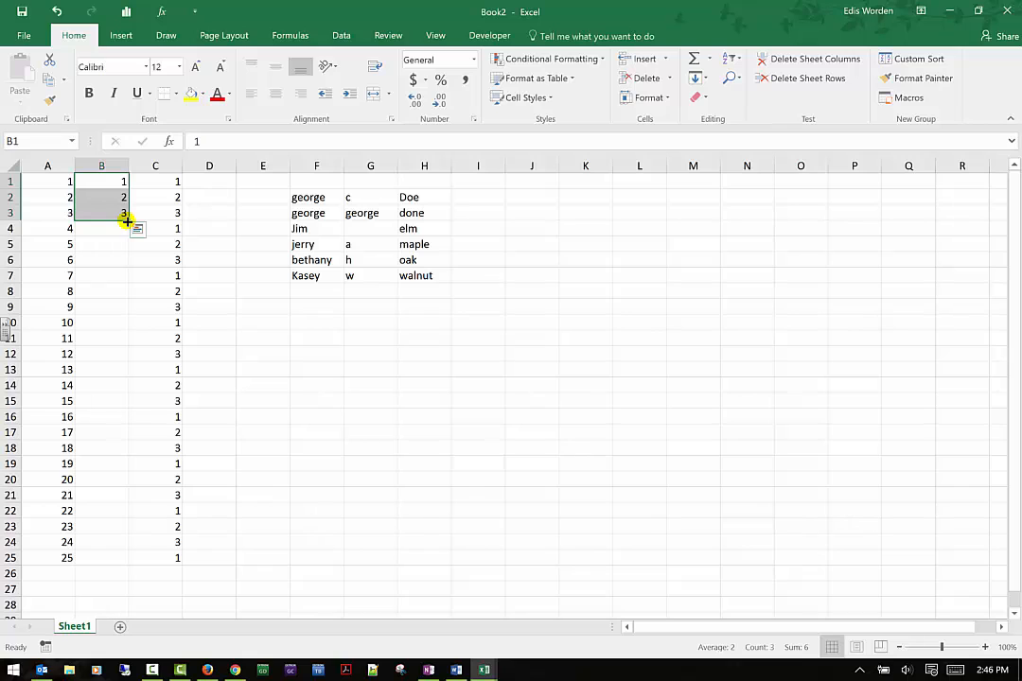
{"action": "left_click_drag", "start_coordinate": [125, 220], "coordinate": [125, 568]}
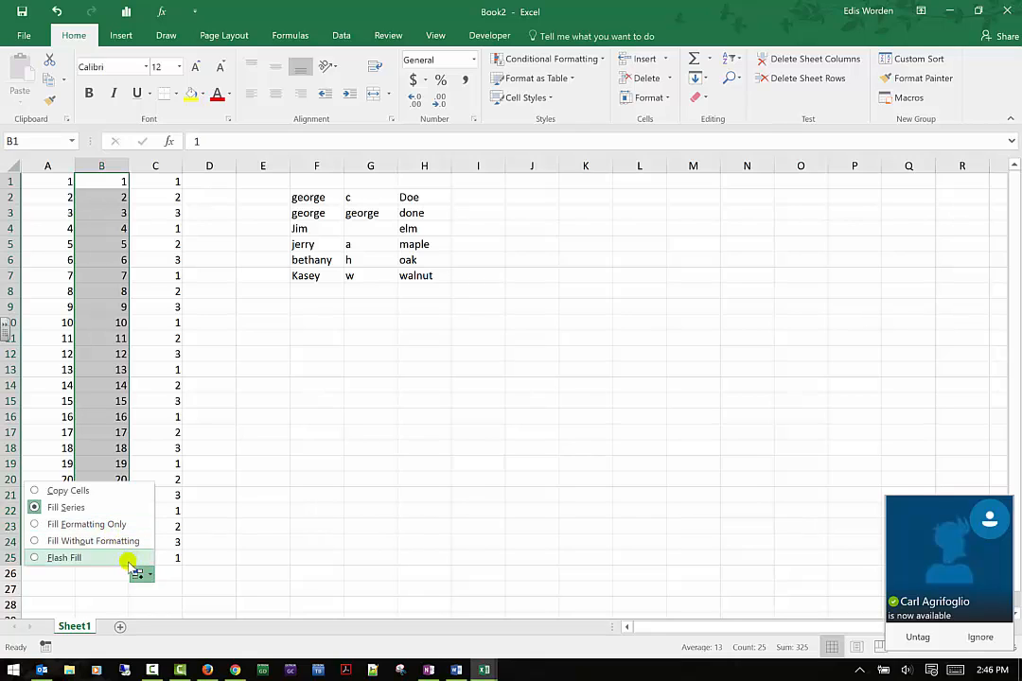
- Replace the value in B1 with the formula =1+1 and the value in B2 with =2+2
{"action": "left_click", "coordinate": [107, 178]}
{"action": "left_click", "coordinate": [108, 179]}
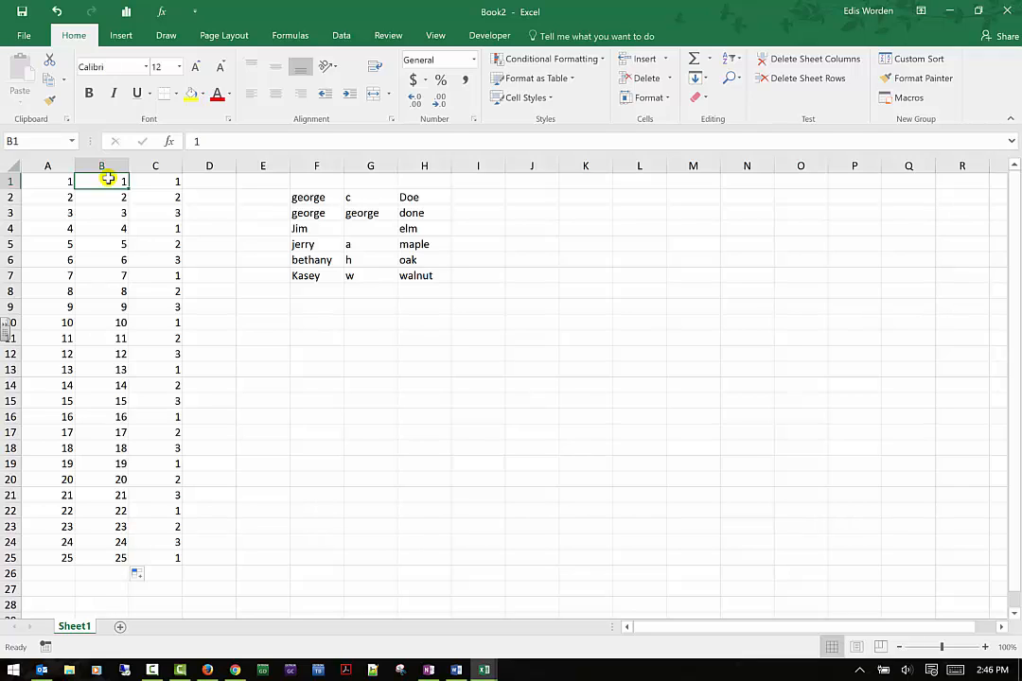
{"action": "type", "text": "=1+1"}
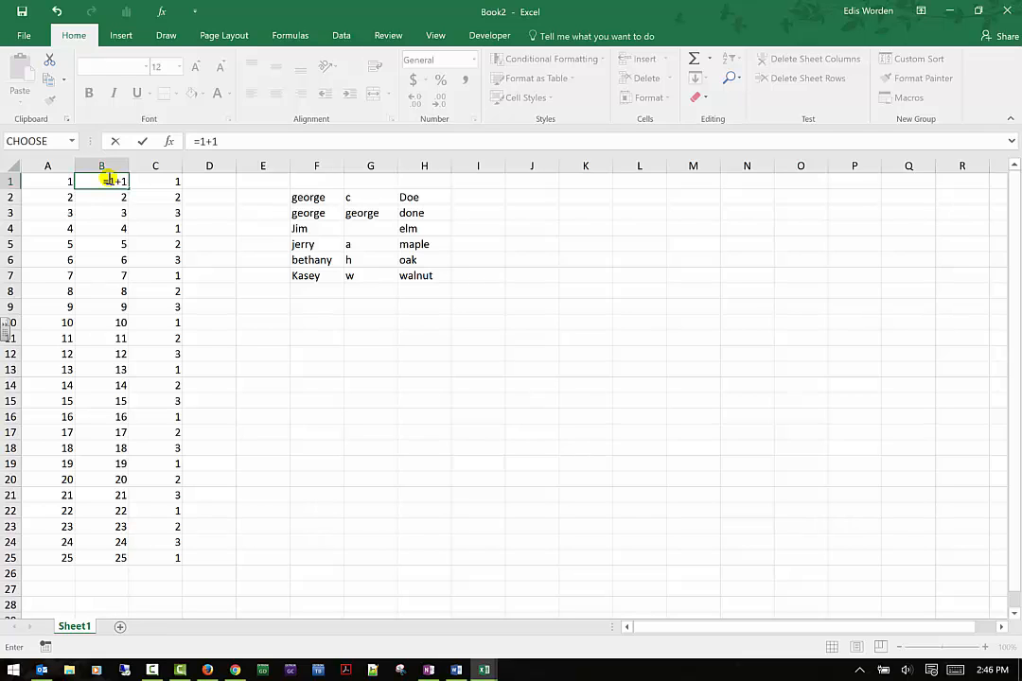
{"action": "key", "text": "Return"}
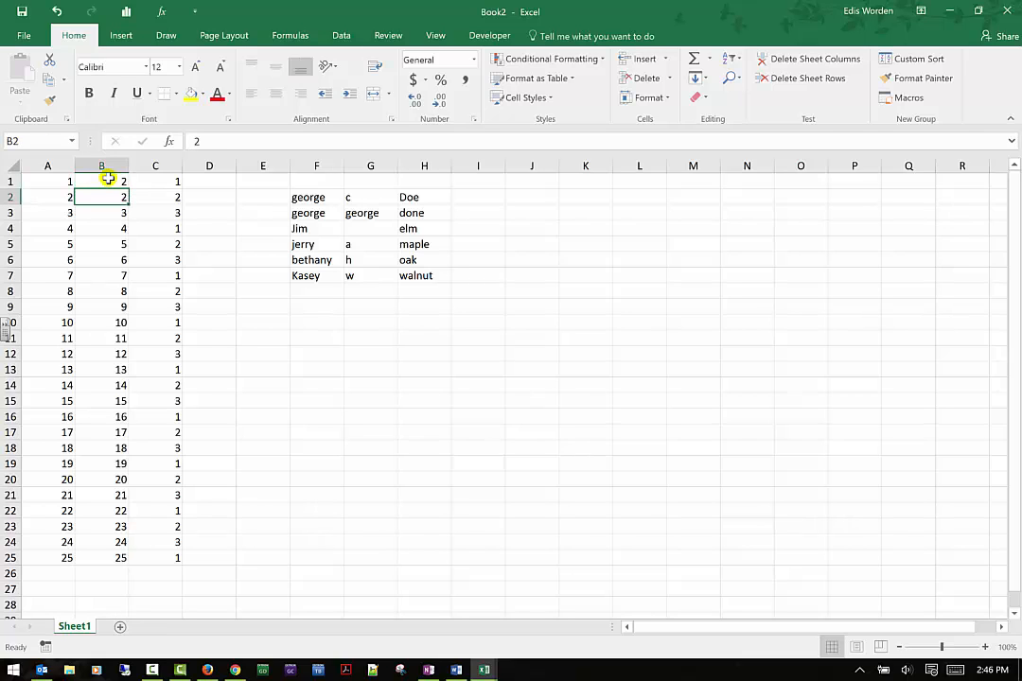
{"action": "type", "text": "2"}
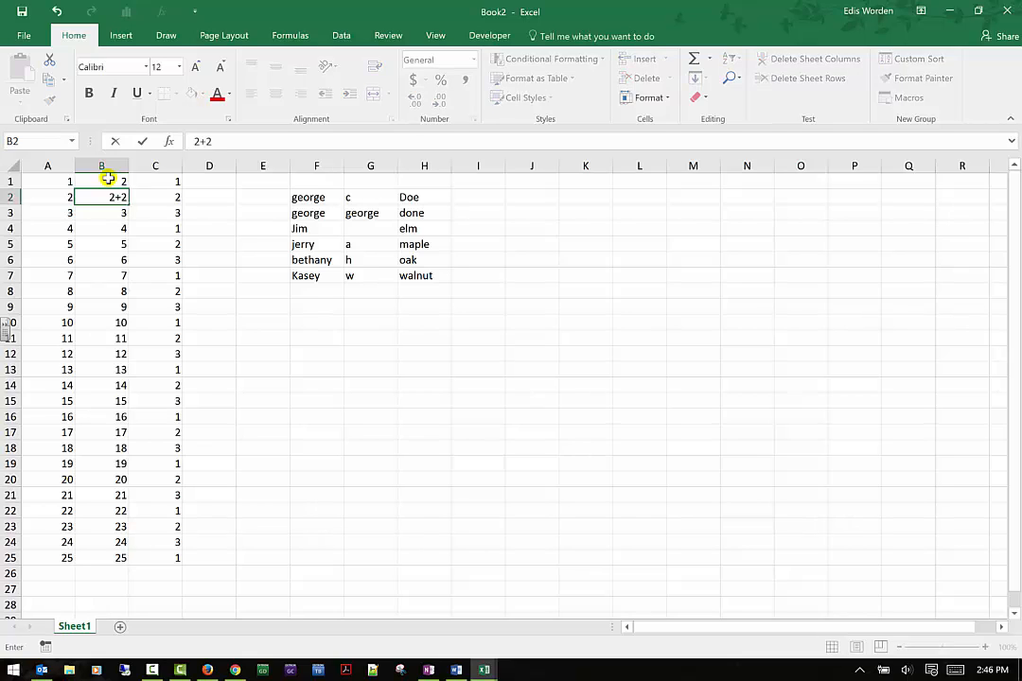
{"action": "key", "text": "Return"}
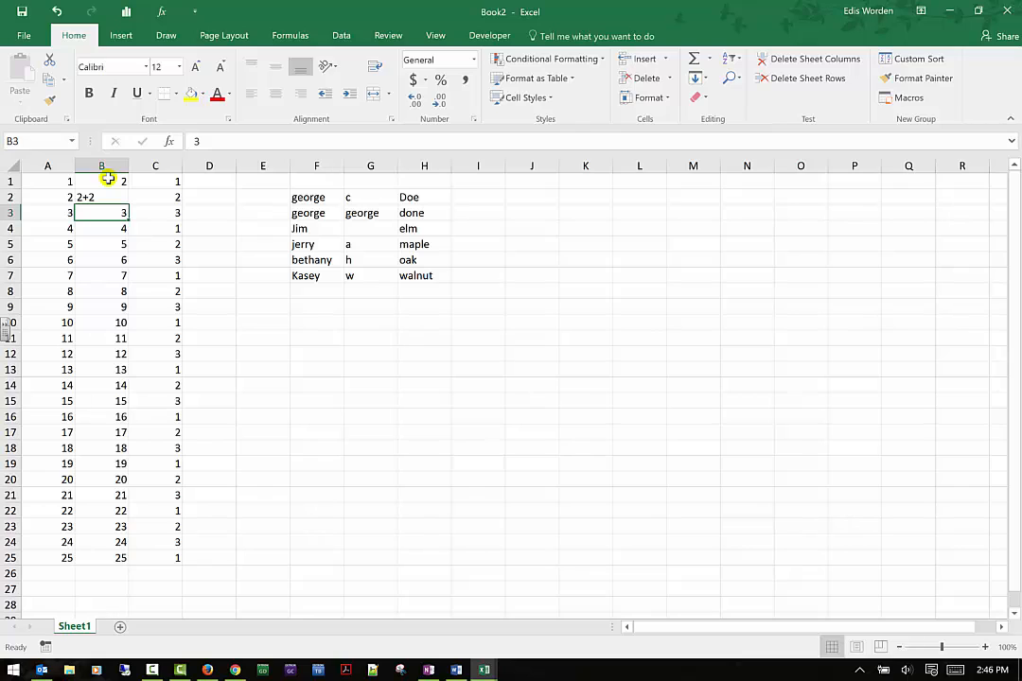
{"action": "key", "text": "Up"}
{"action": "type", "text": "="}
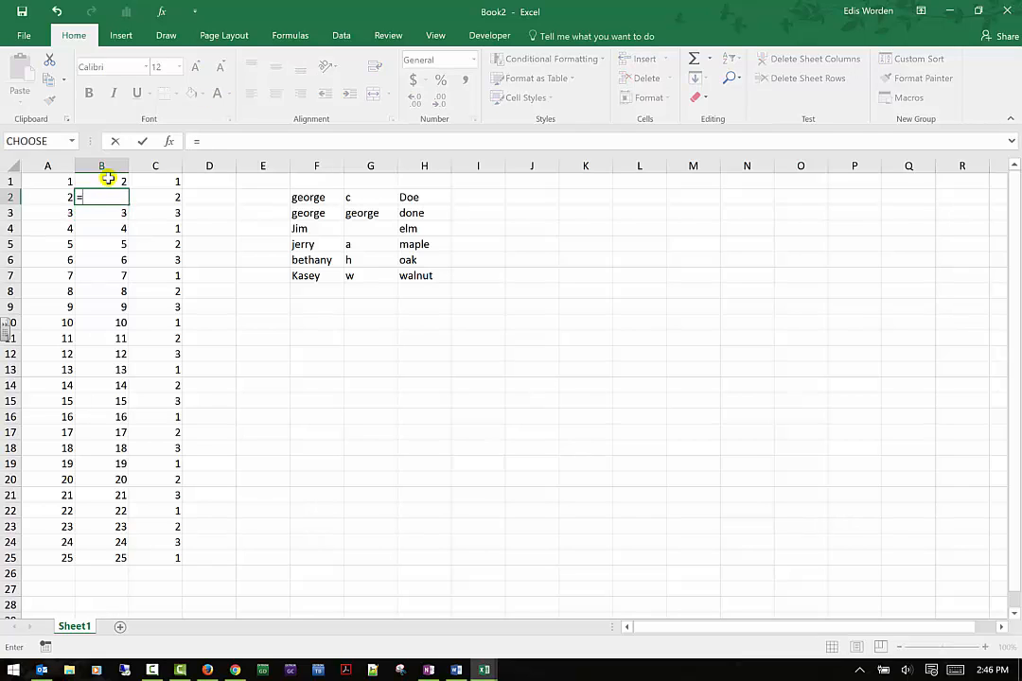
{"action": "type", "text": "2+2"}
{"action": "key", "text": "Return"}
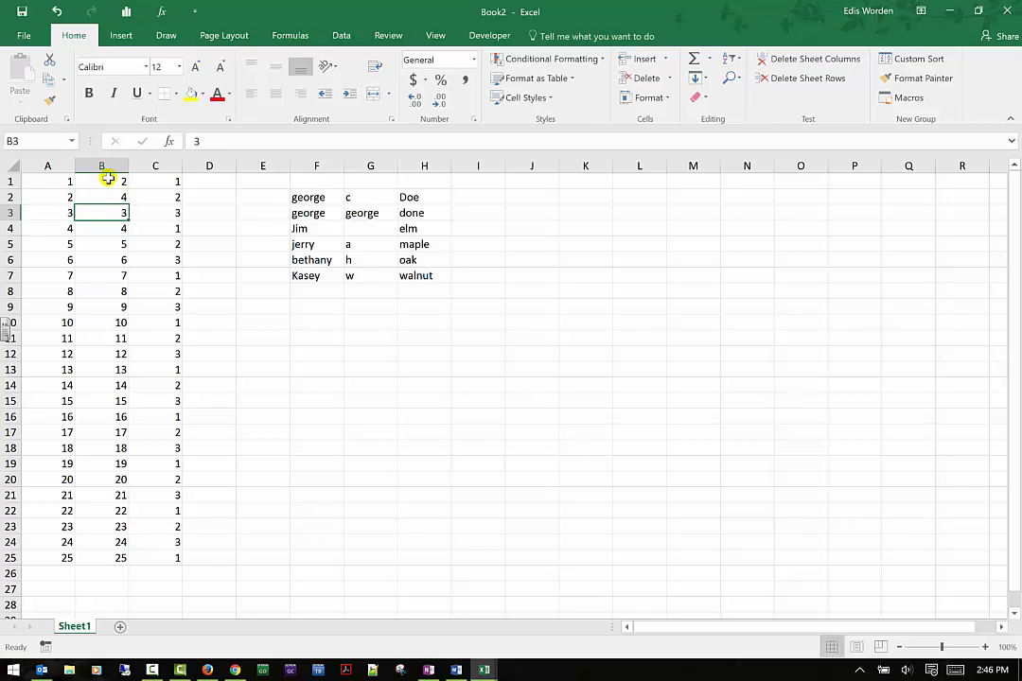
- Fill B1:B2 down to B25 and set the fill option to Fill Formatting Only
{"action": "key", "text": "Up"}
{"action": "left_click_drag", "start_coordinate": [107, 184], "coordinate": [113, 566]}
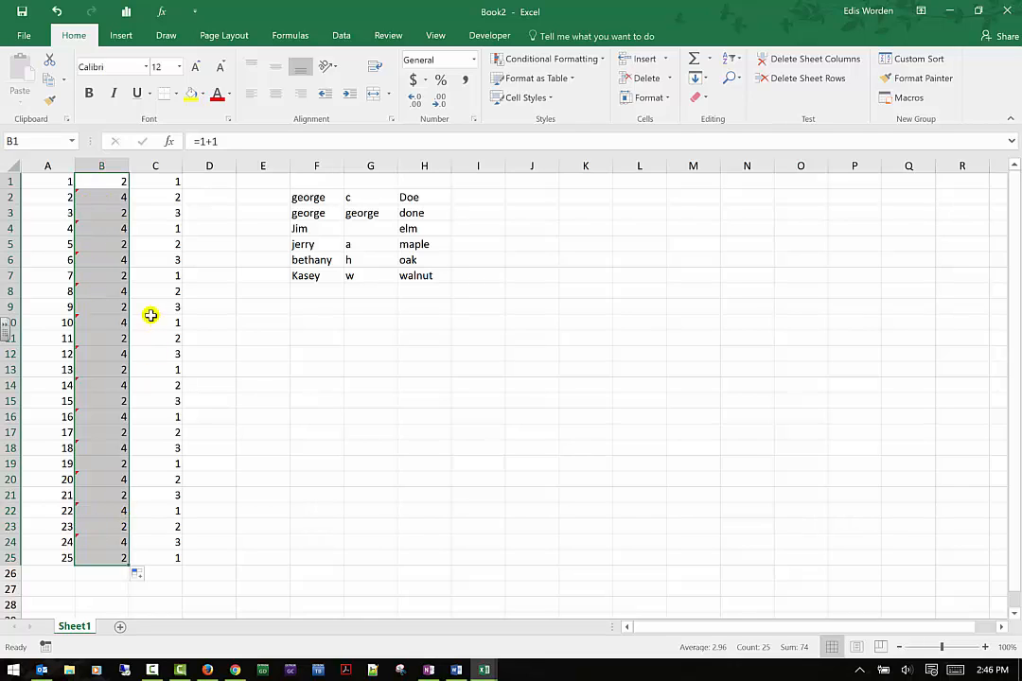
{"action": "left_click", "coordinate": [142, 577]}
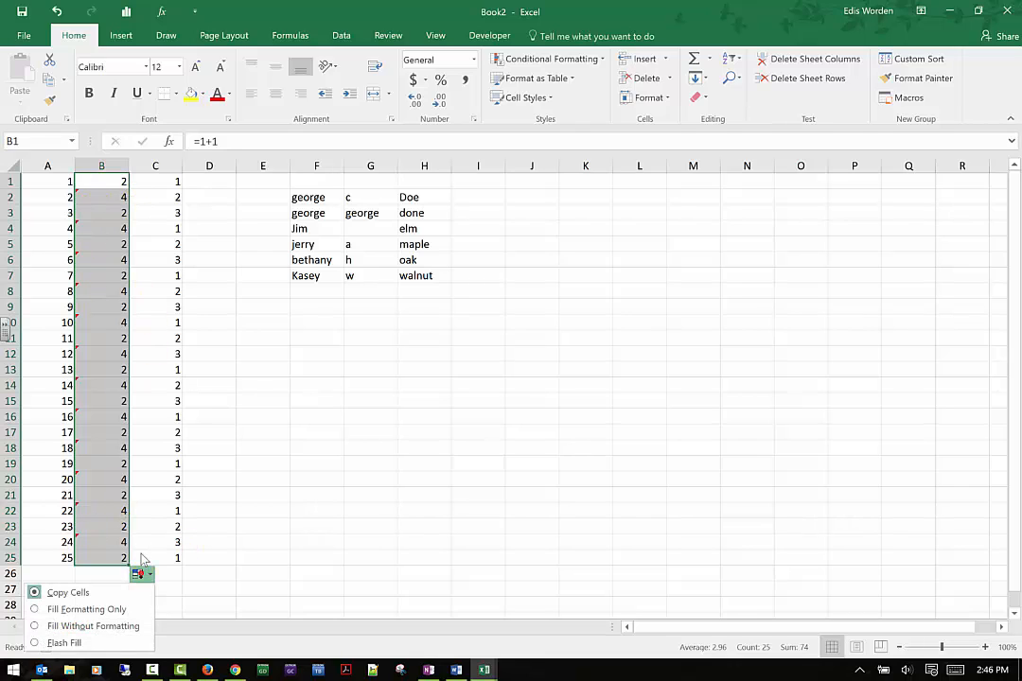
{"action": "left_click", "coordinate": [98, 612]}
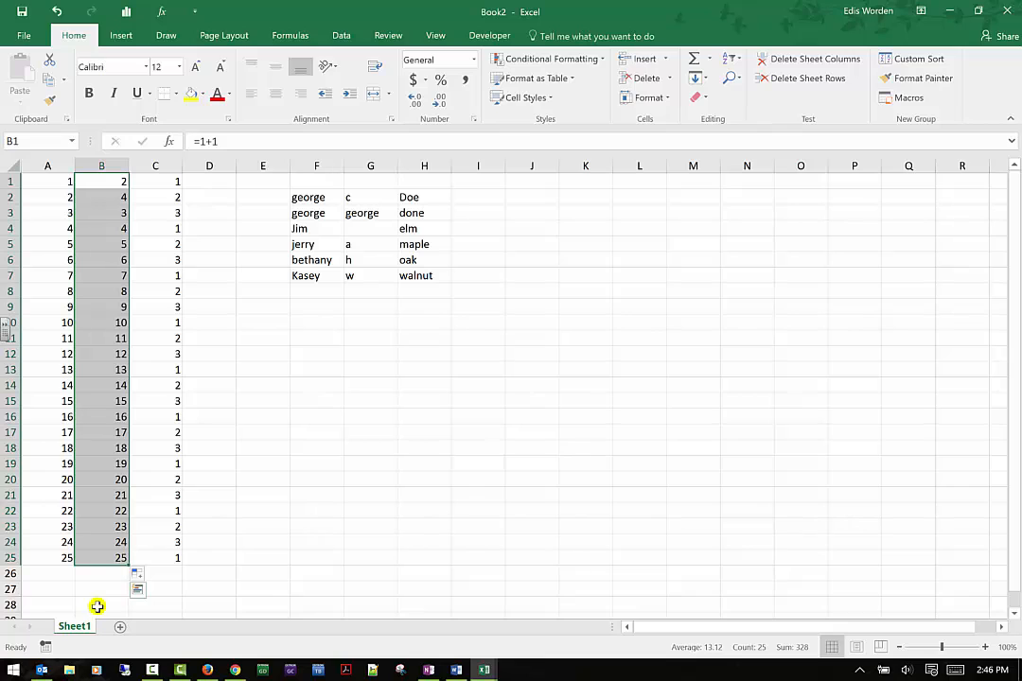
{"action": "left_click", "coordinate": [91, 283]}
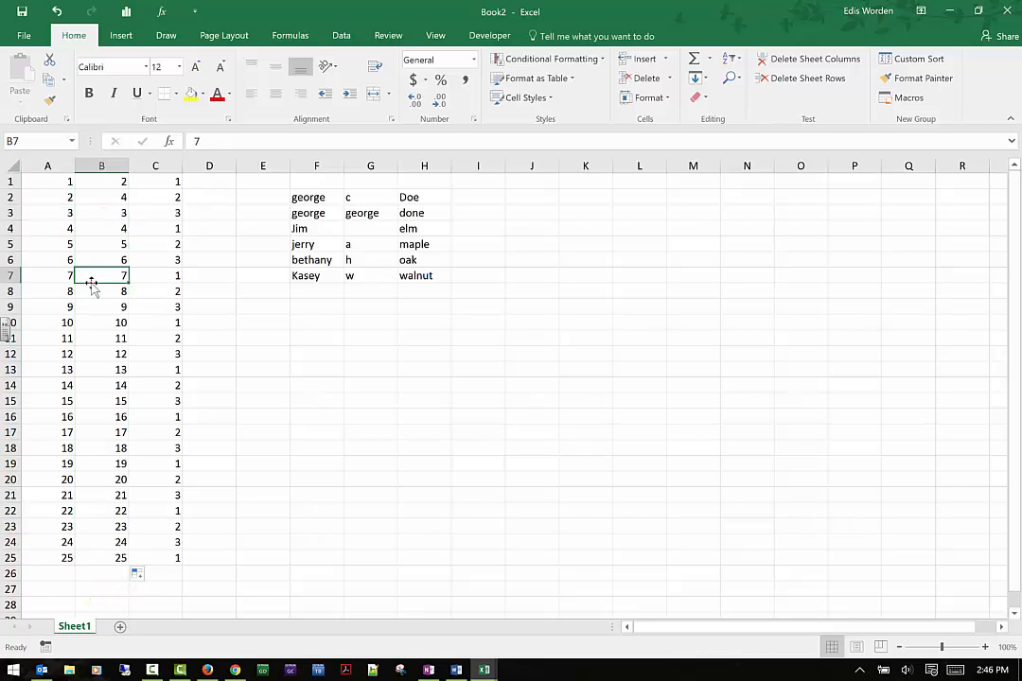
{"action": "left_click_drag", "start_coordinate": [101, 306], "coordinate": [86, 515]}
{"action": "left_click_drag", "start_coordinate": [101, 181], "coordinate": [87, 486]}
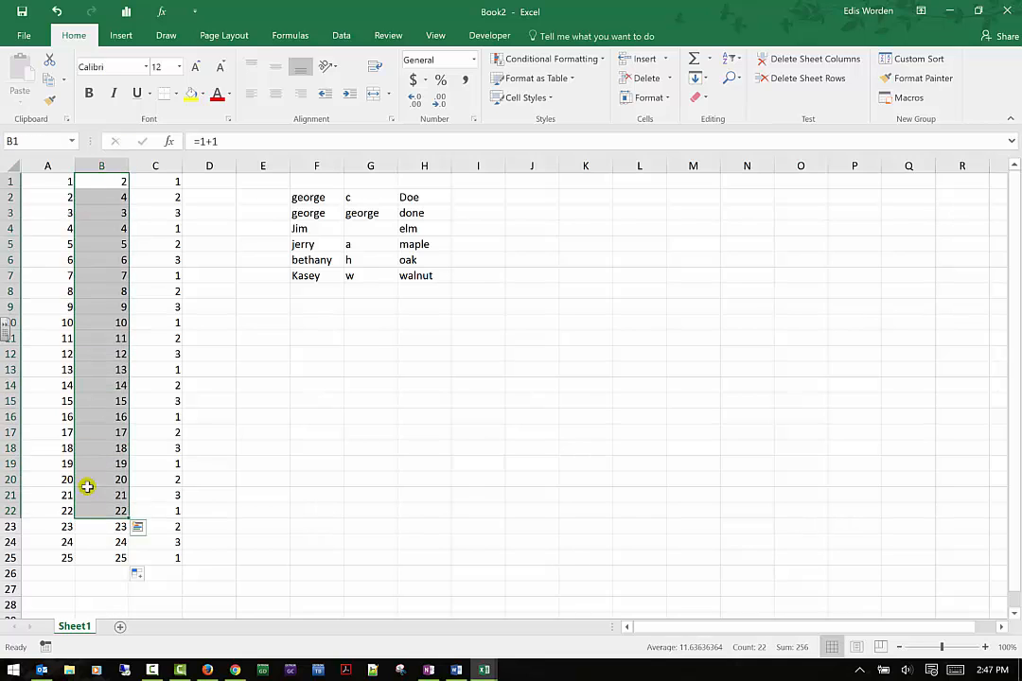
{"action": "left_click", "coordinate": [97, 263]}
{"action": "left_click", "coordinate": [100, 181]}
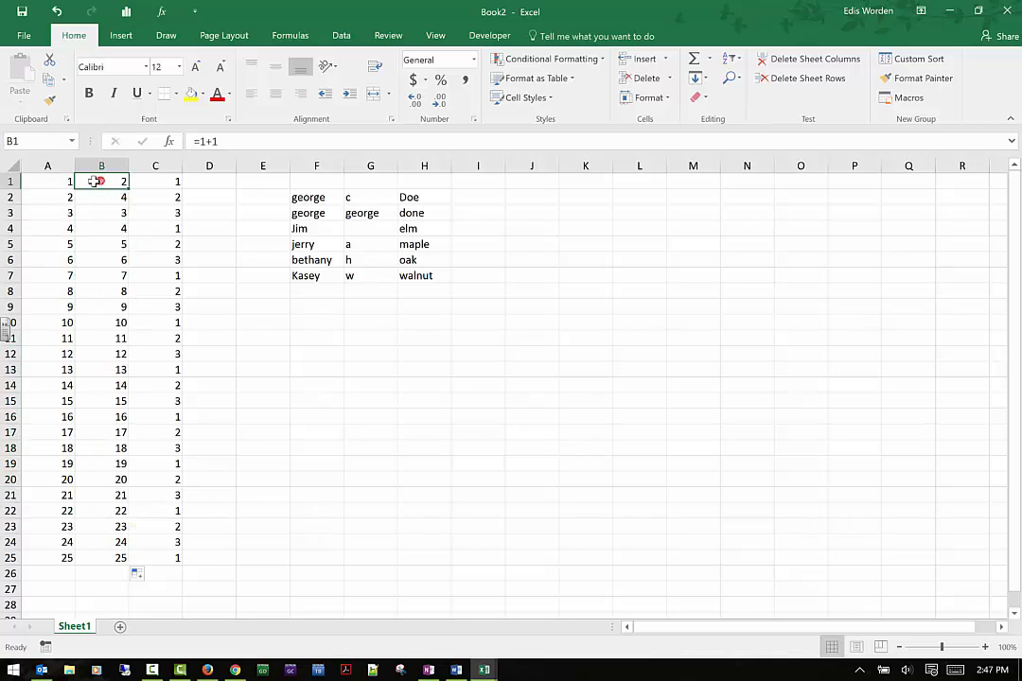
- Cut cells B1:B2 and try to paste them over the cells below in column B
{"action": "left_click_drag", "start_coordinate": [97, 181], "coordinate": [88, 198]}
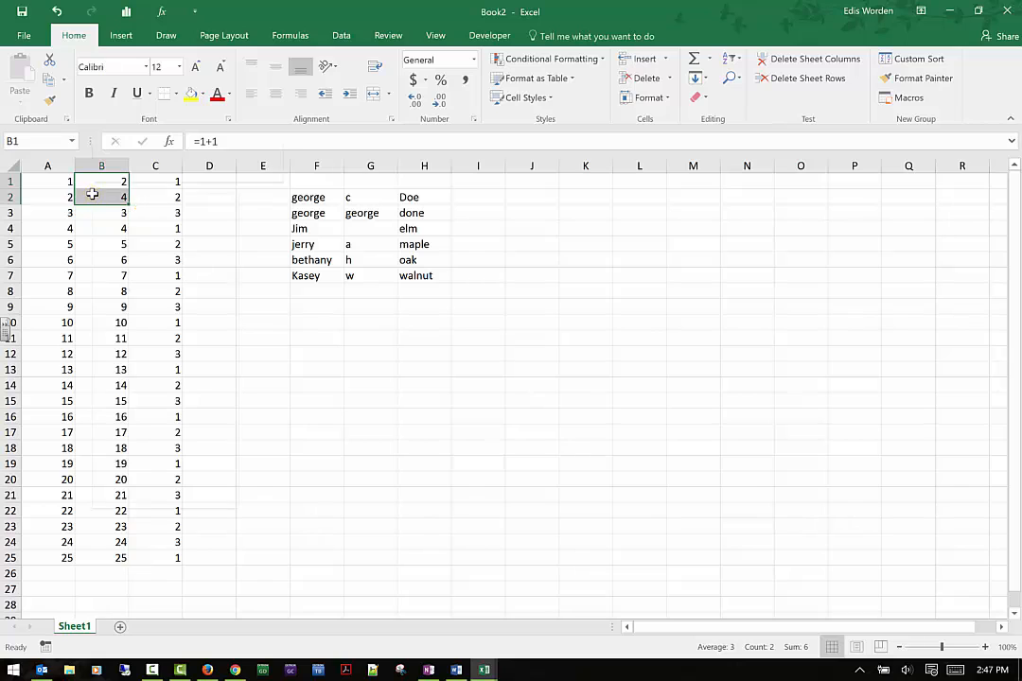
{"action": "right_click", "coordinate": [93, 197]}
{"action": "left_click", "coordinate": [125, 203]}
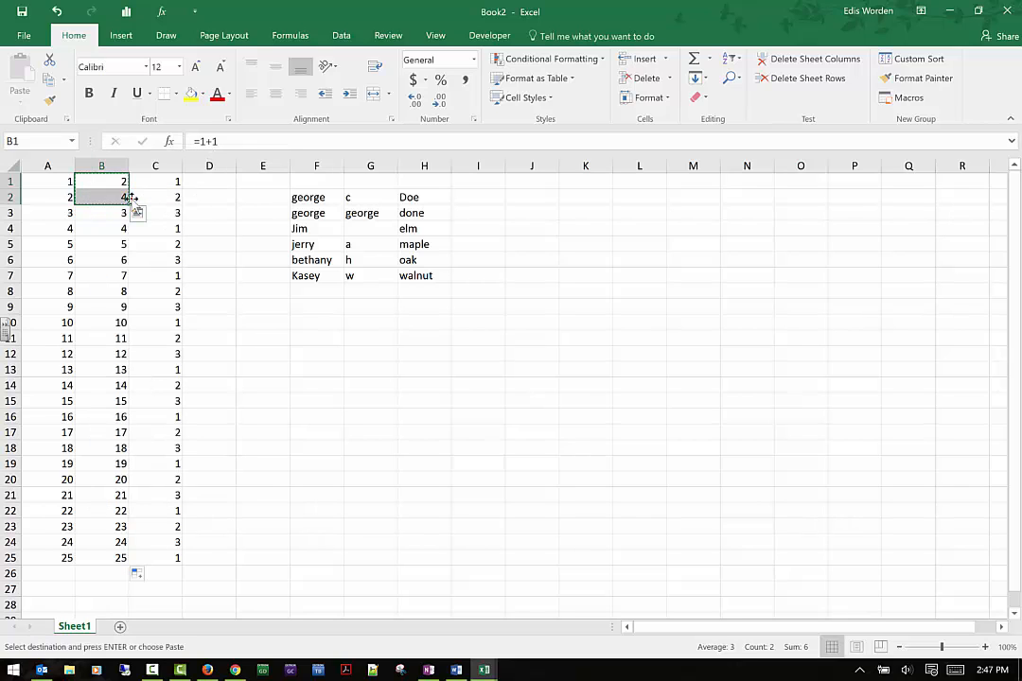
{"action": "left_click_drag", "start_coordinate": [107, 212], "coordinate": [105, 555]}
{"action": "right_click", "coordinate": [105, 231]}
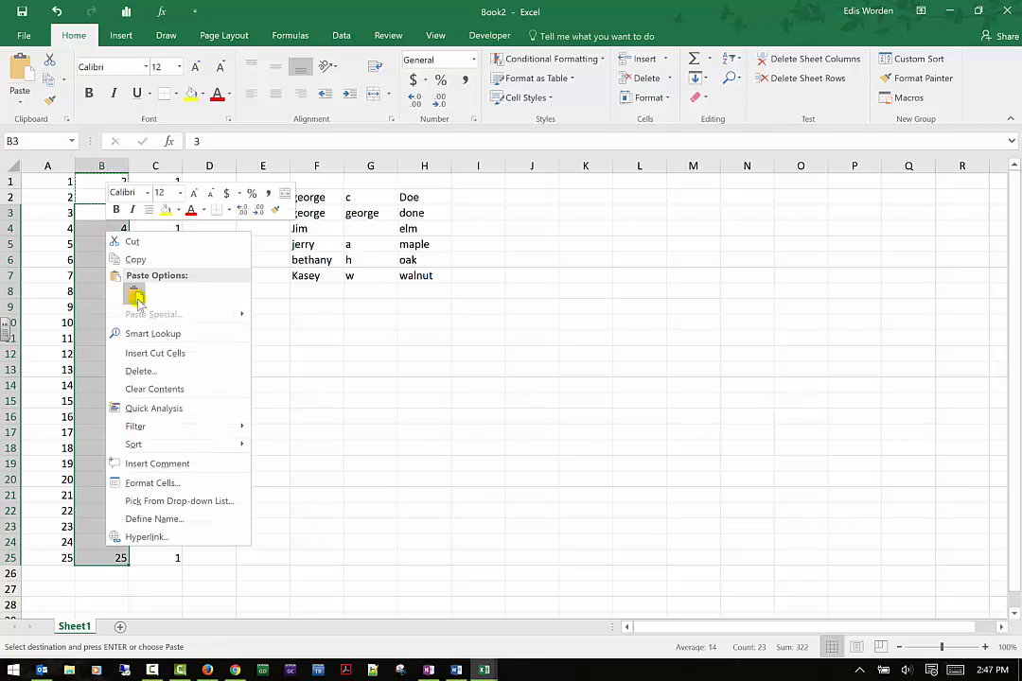
{"action": "left_click", "coordinate": [137, 298]}
{"action": "right_click", "coordinate": [113, 228]}
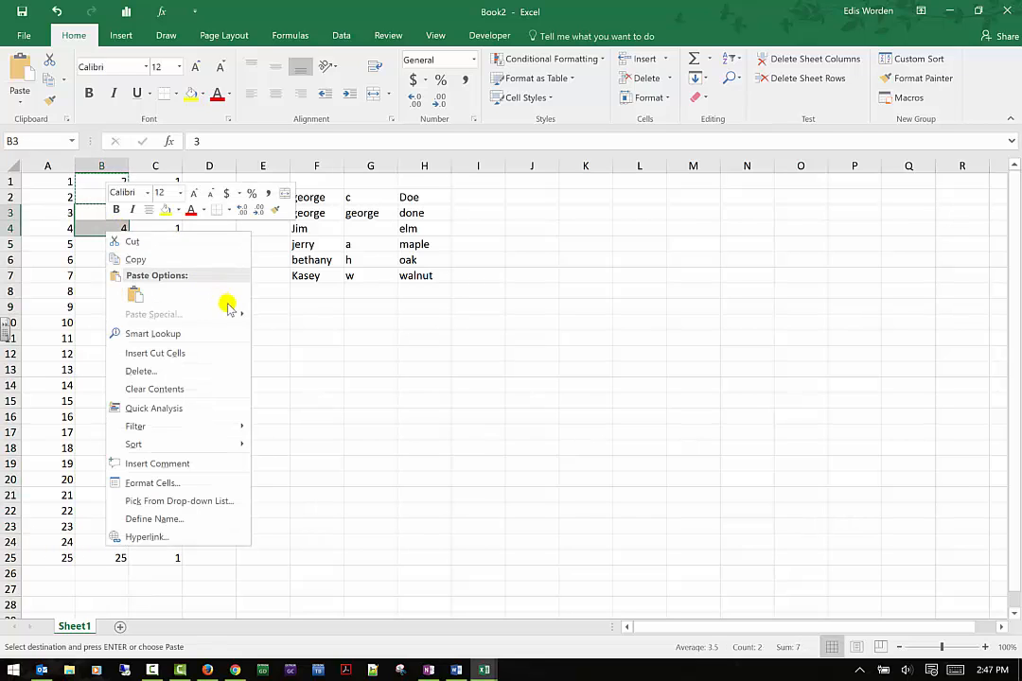
{"action": "mouse_move", "coordinate": [239, 315]}
{"action": "left_click", "coordinate": [408, 347]}
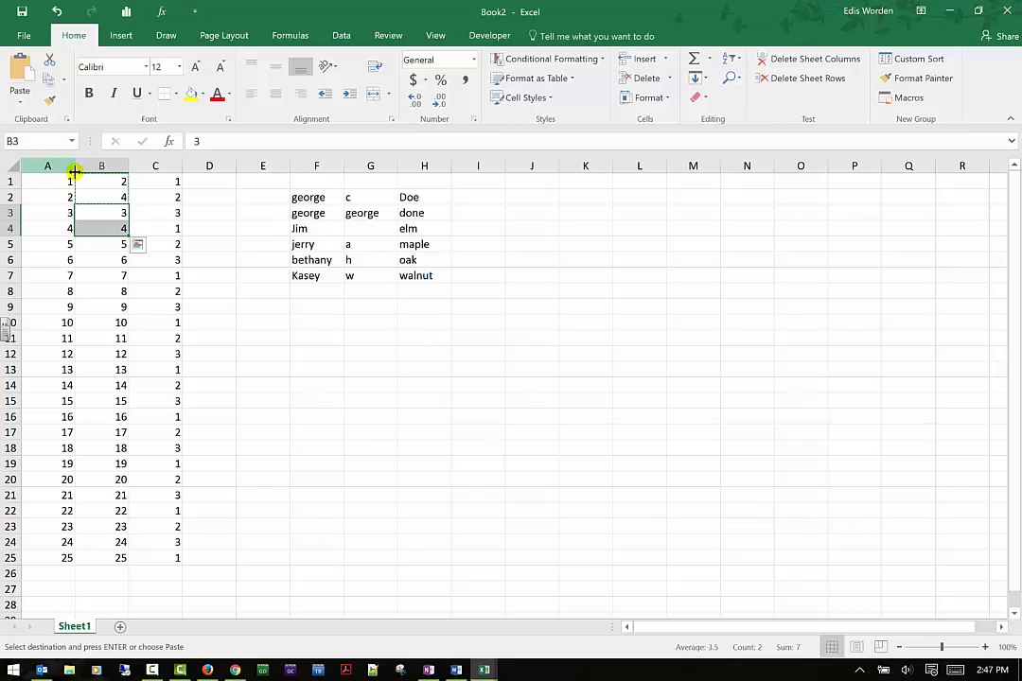
{"action": "left_click", "coordinate": [104, 193]}
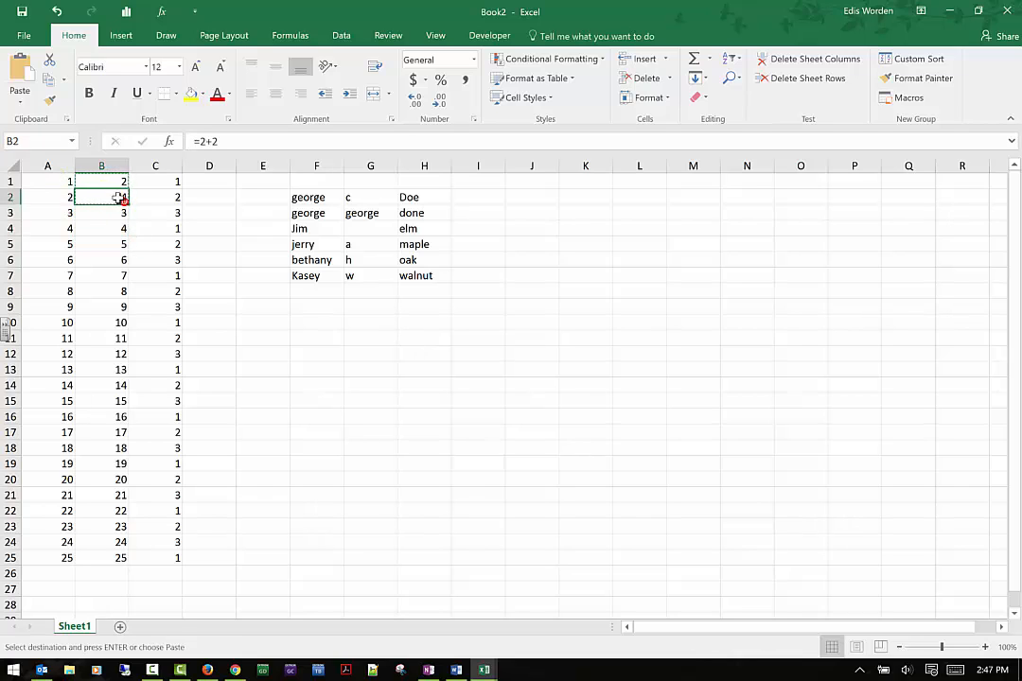
{"action": "left_click", "coordinate": [285, 387]}
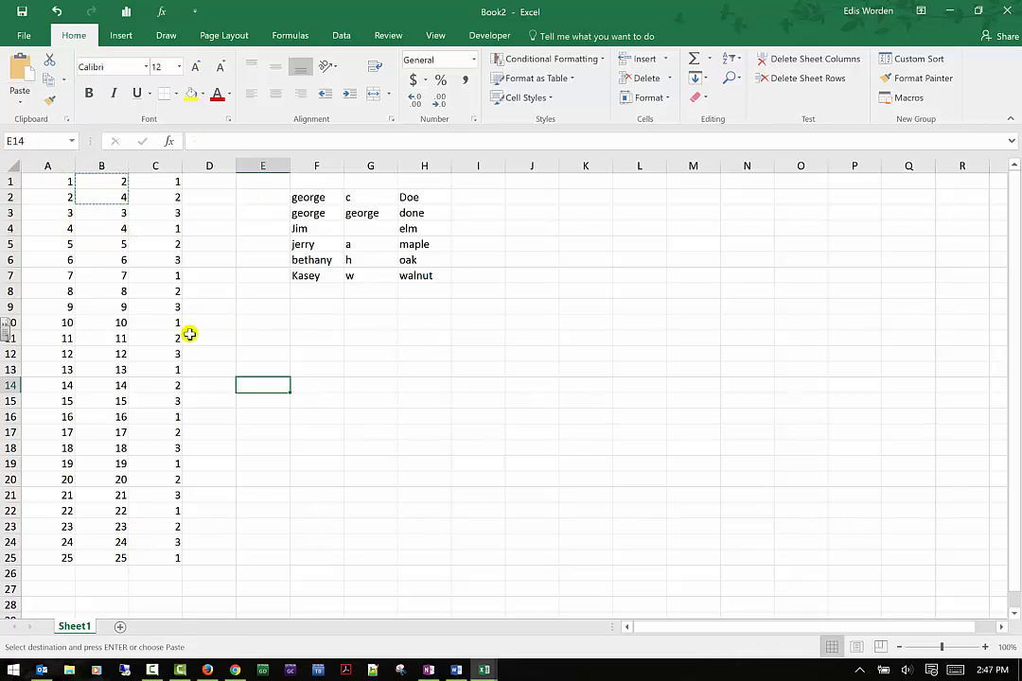
{"action": "left_click", "coordinate": [101, 195]}
{"action": "right_click", "coordinate": [102, 199]}
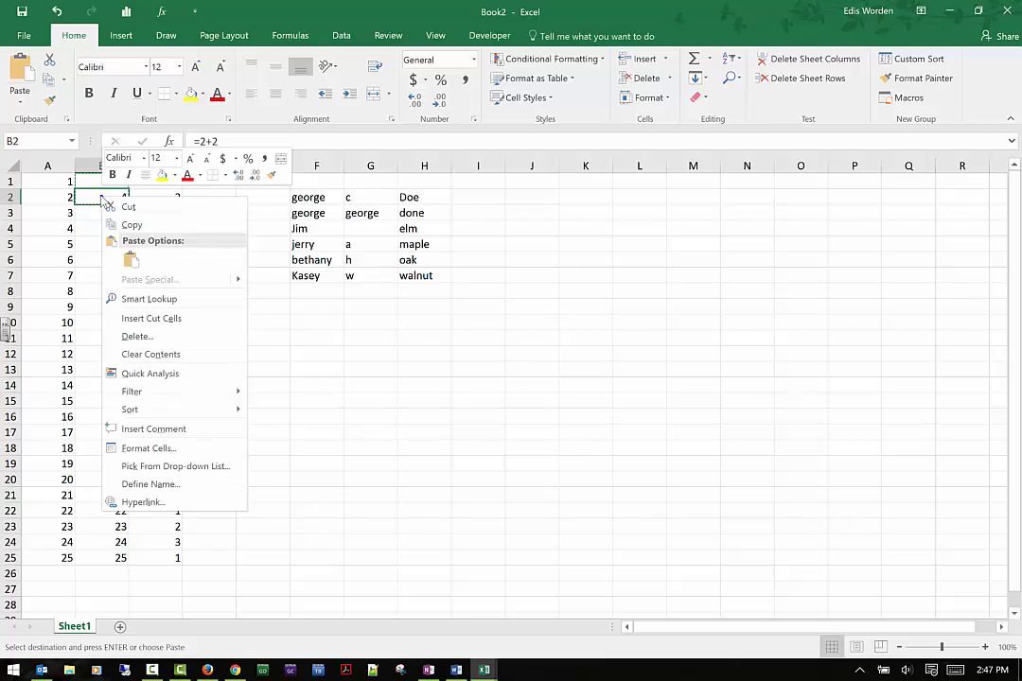
{"action": "left_click", "coordinate": [117, 224]}
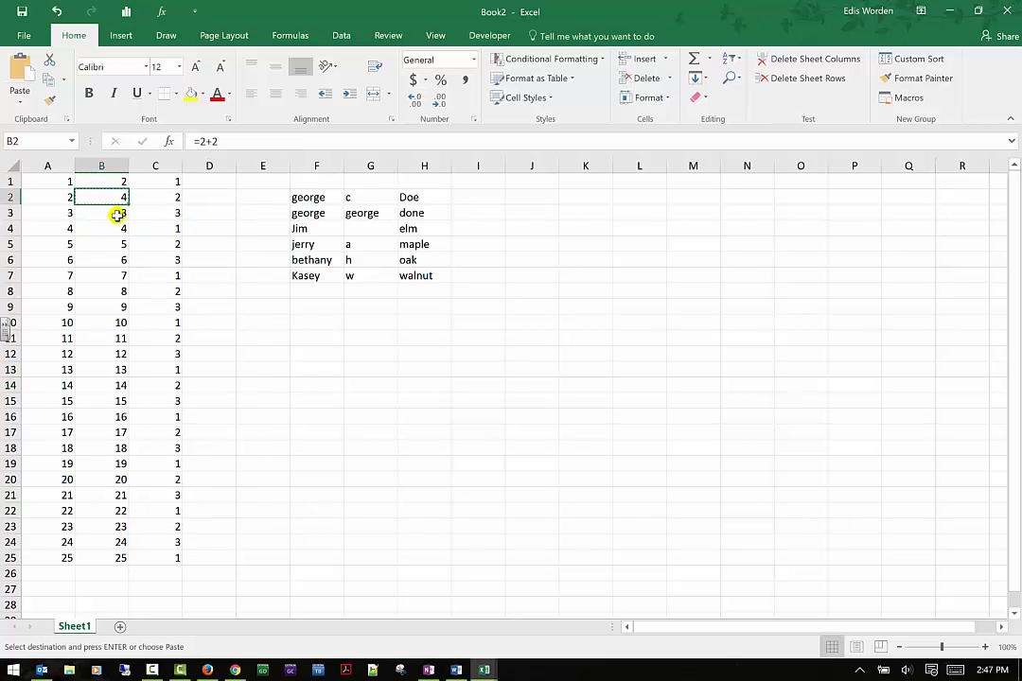
{"action": "left_click", "coordinate": [117, 212]}
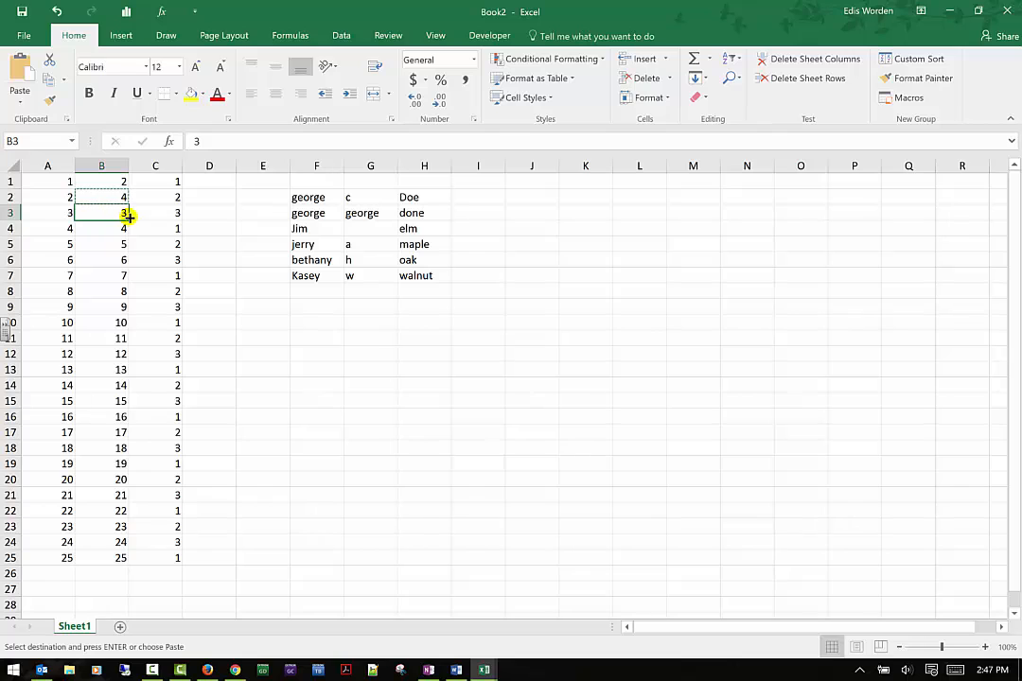
{"action": "left_click_drag", "start_coordinate": [112, 211], "coordinate": [112, 546]}
{"action": "left_click_drag", "start_coordinate": [111, 551], "coordinate": [113, 558]}
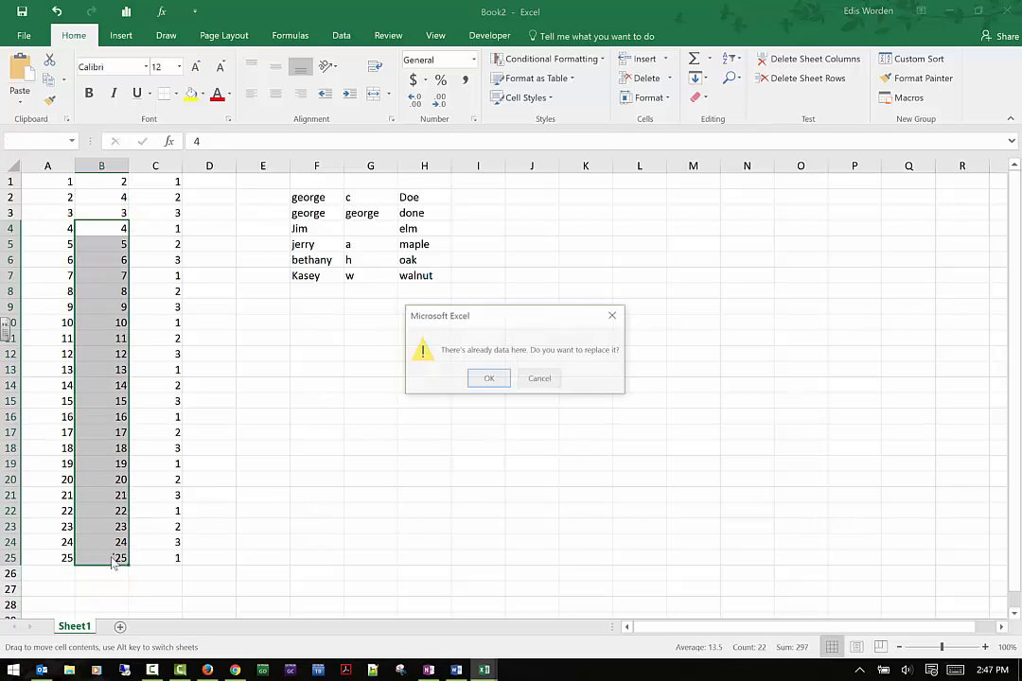
{"action": "left_click", "coordinate": [541, 379]}
{"action": "left_click_drag", "start_coordinate": [123, 217], "coordinate": [110, 549]}
{"action": "right_click", "coordinate": [102, 286]}
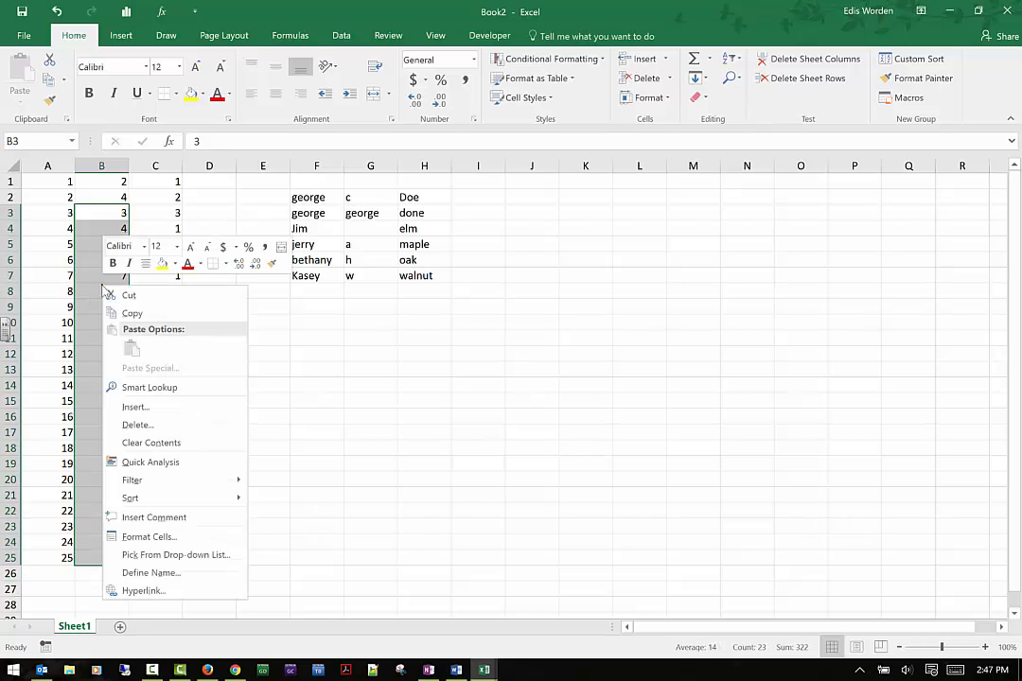
{"action": "key", "text": "Escape"}
- Copy cell B2 and paste only its formula into cells B3 to B25
{"action": "left_click", "coordinate": [107, 198]}
{"action": "right_click", "coordinate": [108, 198]}
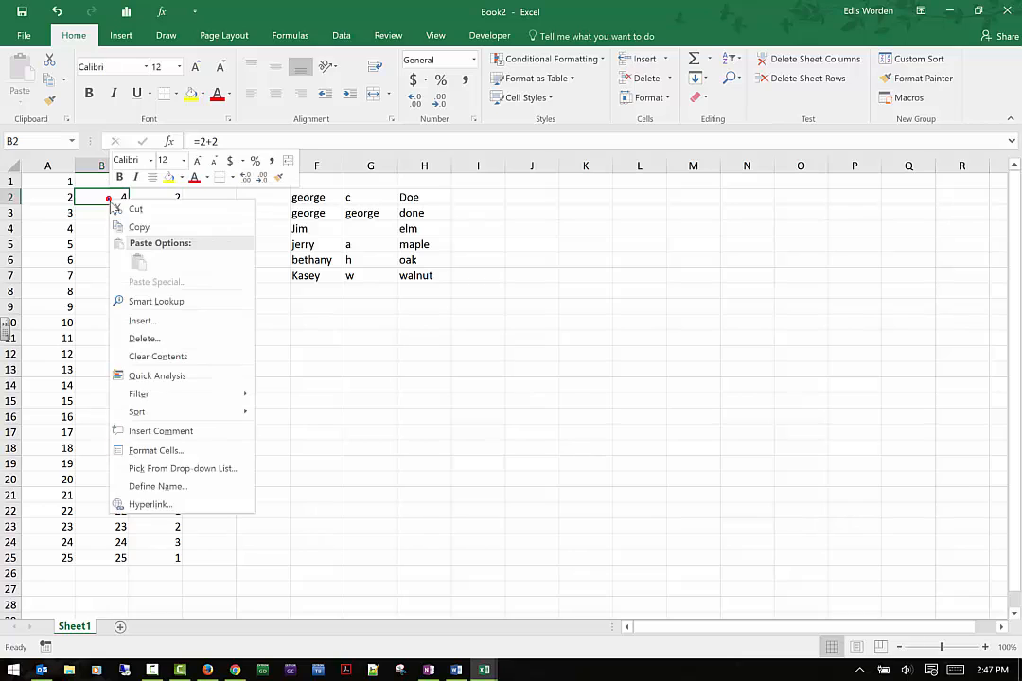
{"action": "left_click", "coordinate": [140, 230]}
{"action": "left_click_drag", "start_coordinate": [113, 213], "coordinate": [109, 557]}
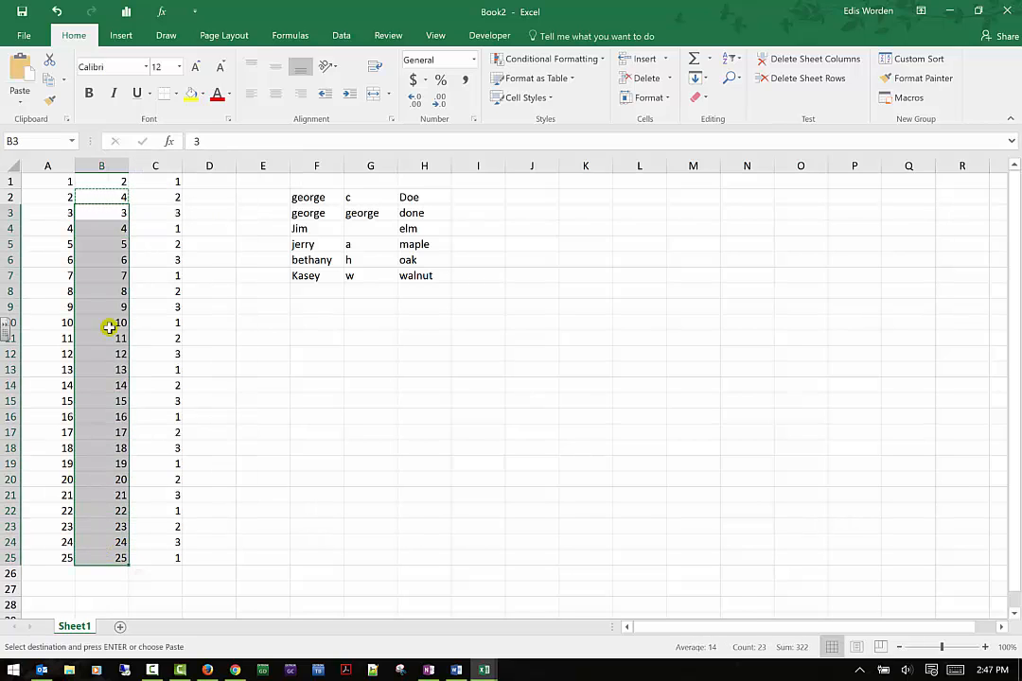
{"action": "right_click", "coordinate": [102, 212]}
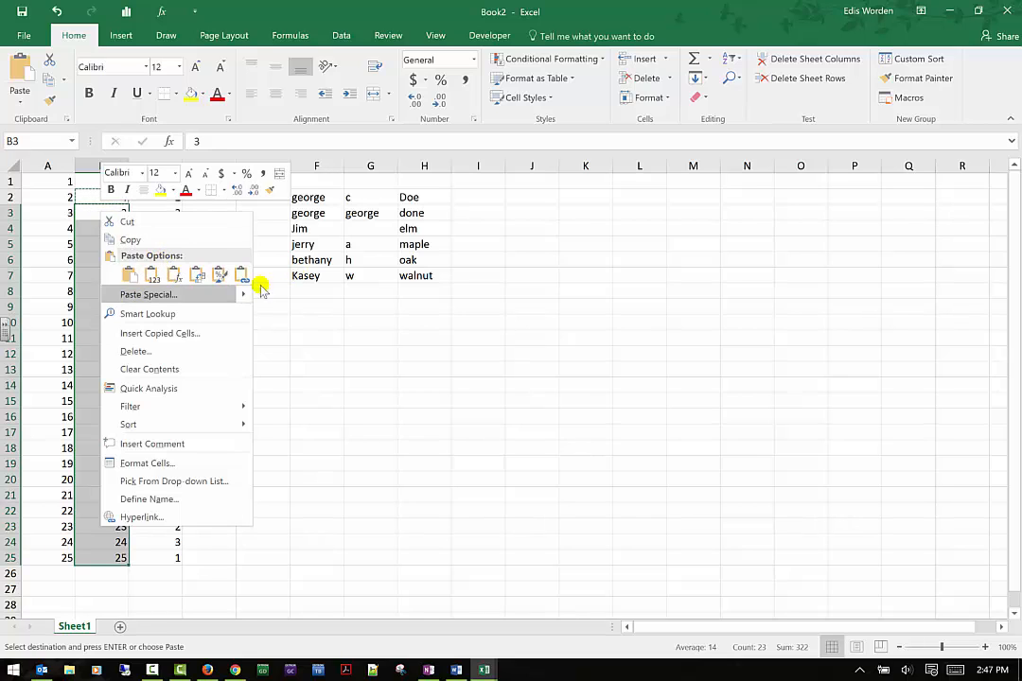
{"action": "left_click", "coordinate": [153, 280]}
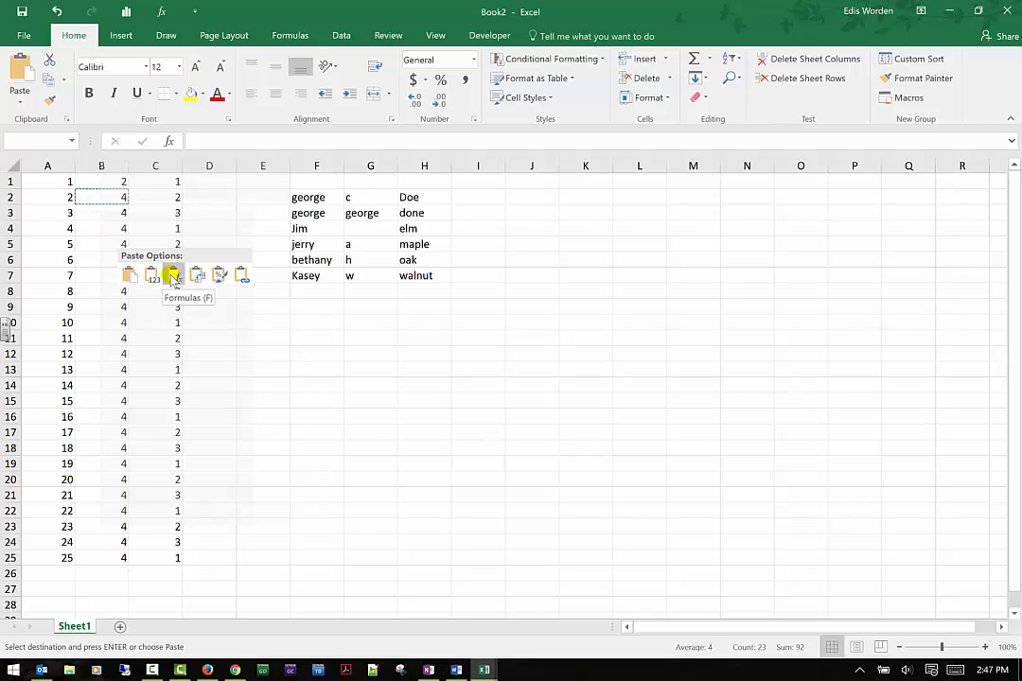
{"action": "left_click", "coordinate": [173, 276]}
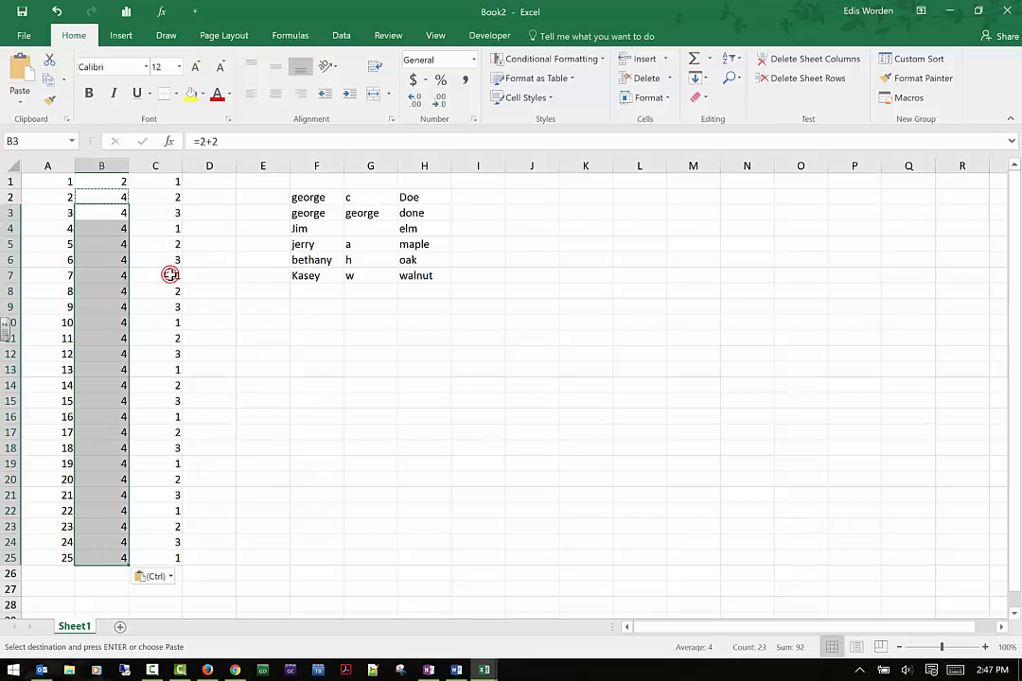
- Check the formulas in several of the pasted cells between B3 and B15
{"action": "left_click", "coordinate": [106, 242]}
{"action": "left_click", "coordinate": [97, 277]}
{"action": "left_click", "coordinate": [100, 307]}
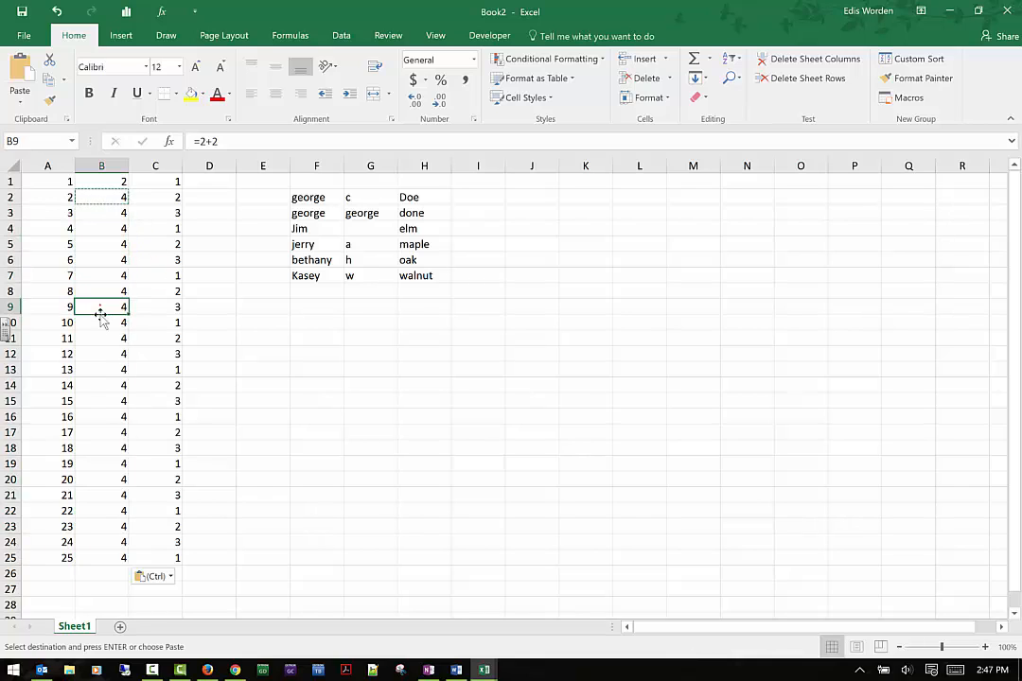
{"action": "left_click", "coordinate": [103, 355]}
{"action": "left_click", "coordinate": [104, 400]}
{"action": "left_click", "coordinate": [103, 216]}
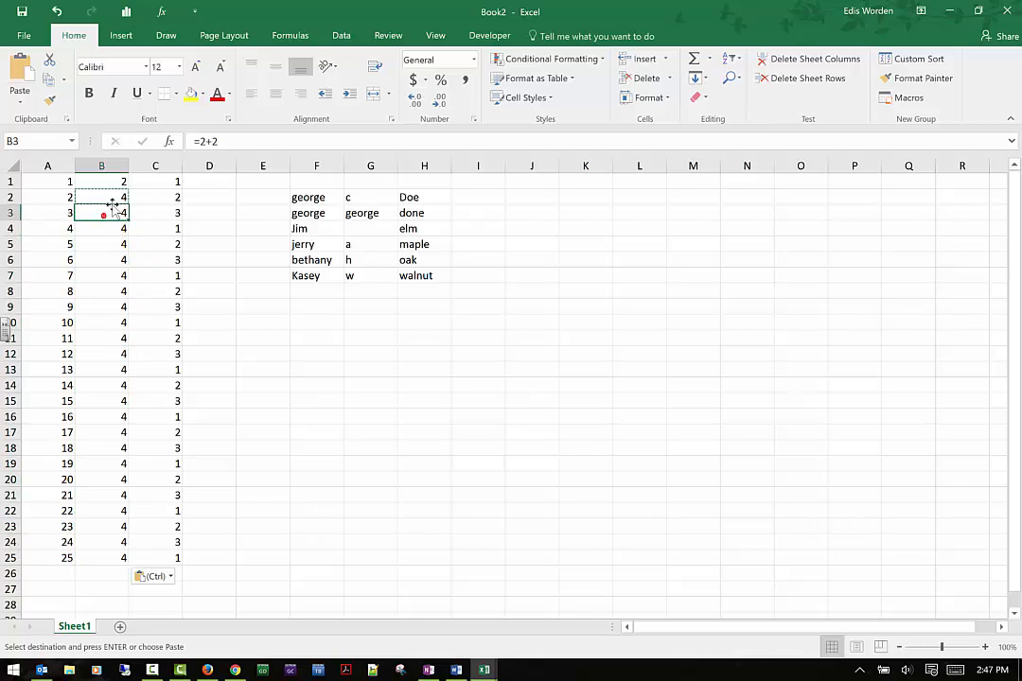
- Fill B2 down to B25, trying Fill Formatting Only and ending on the Fill Without Formatting option
{"action": "left_click", "coordinate": [112, 198]}
{"action": "left_click_drag", "start_coordinate": [127, 204], "coordinate": [126, 559]}
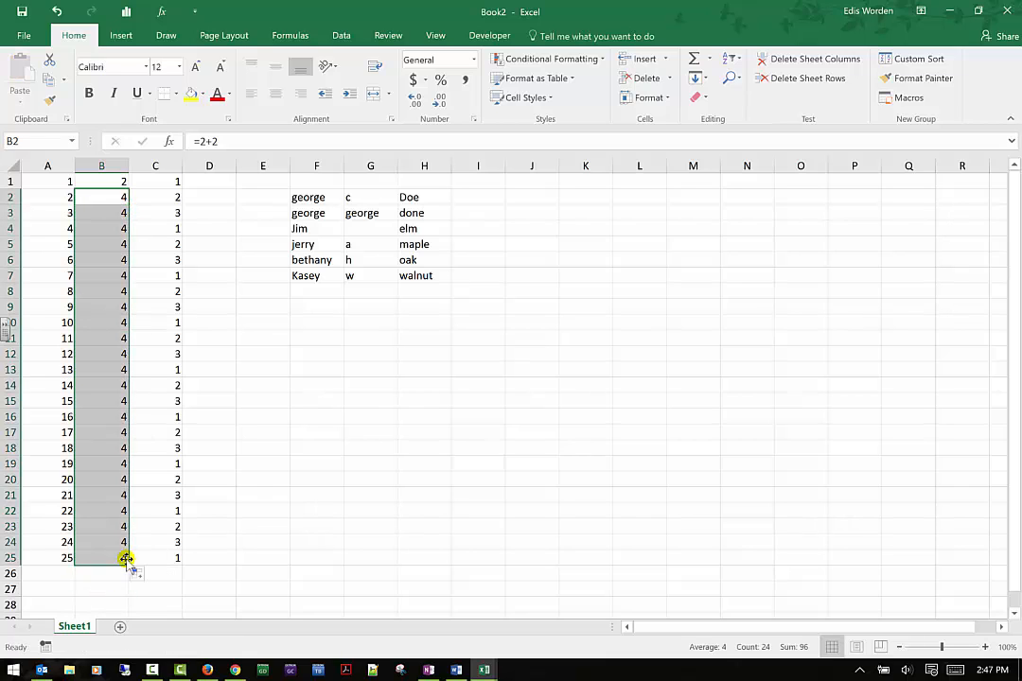
{"action": "left_click", "coordinate": [139, 575]}
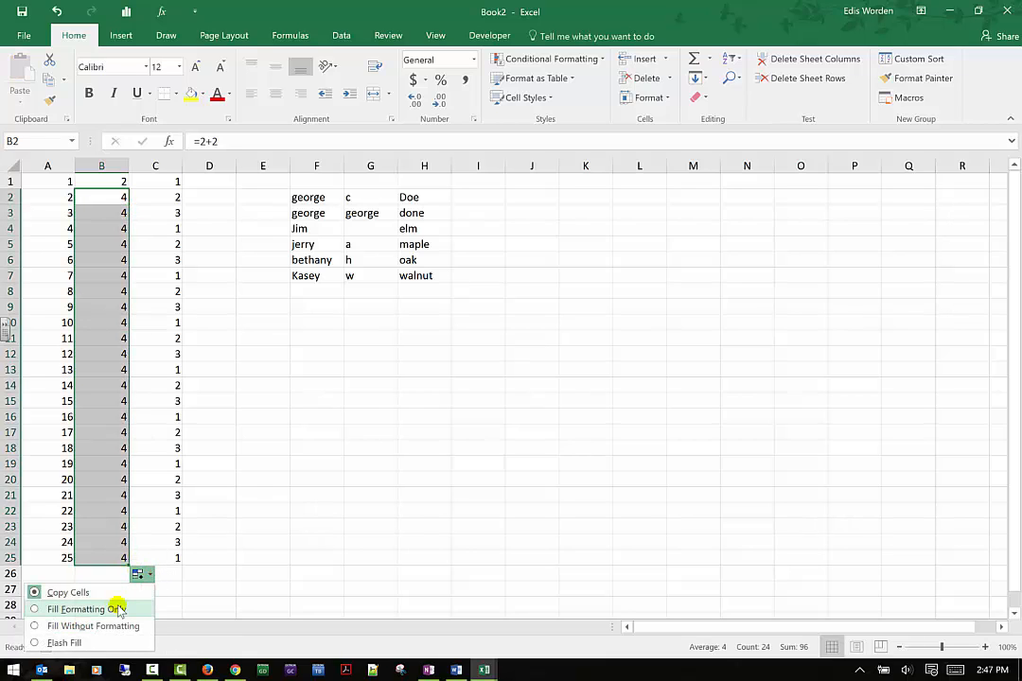
{"action": "left_click", "coordinate": [119, 611]}
{"action": "left_click", "coordinate": [140, 574]}
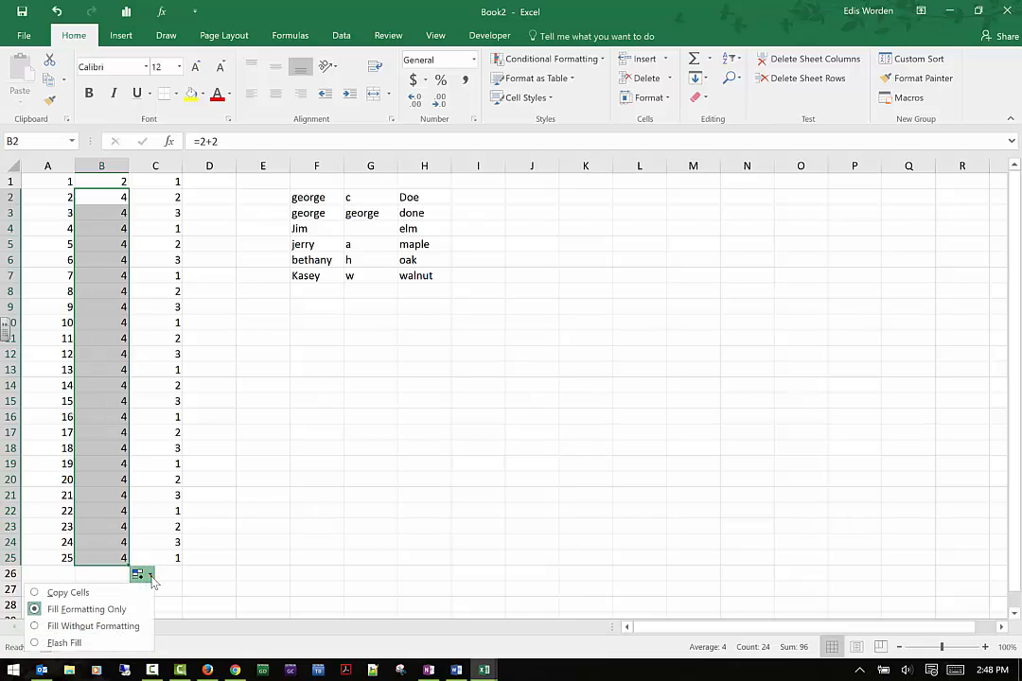
{"action": "left_click", "coordinate": [110, 627]}
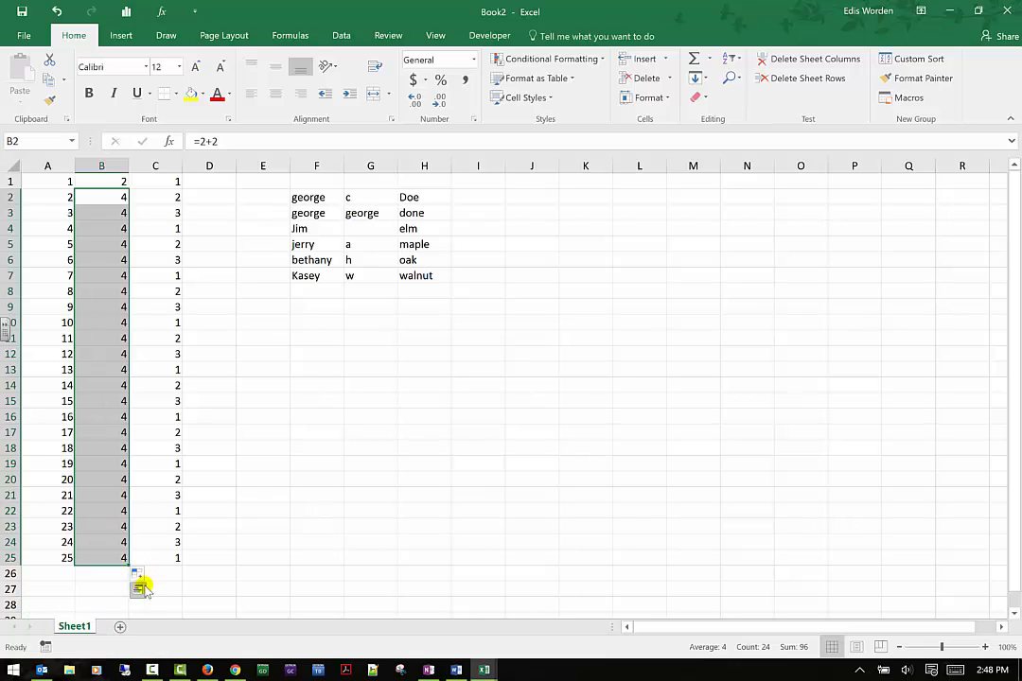
- Replace the formula in B4 with =A3+C12 and fill it down to B26
{"action": "left_click", "coordinate": [144, 284]}
{"action": "left_click", "coordinate": [119, 230]}
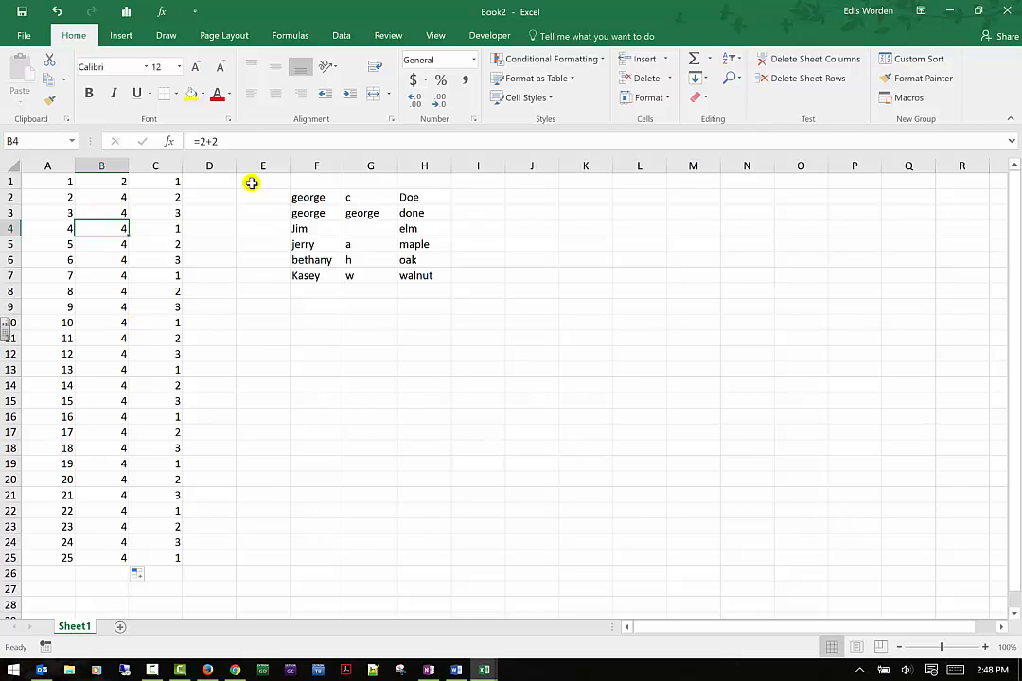
{"action": "left_click", "coordinate": [249, 142]}
{"action": "key", "text": "BackSpace"}
{"action": "key", "text": "BackSpace"}
{"action": "key", "text": "BackSpace"}
{"action": "key", "text": "BackSpace"}
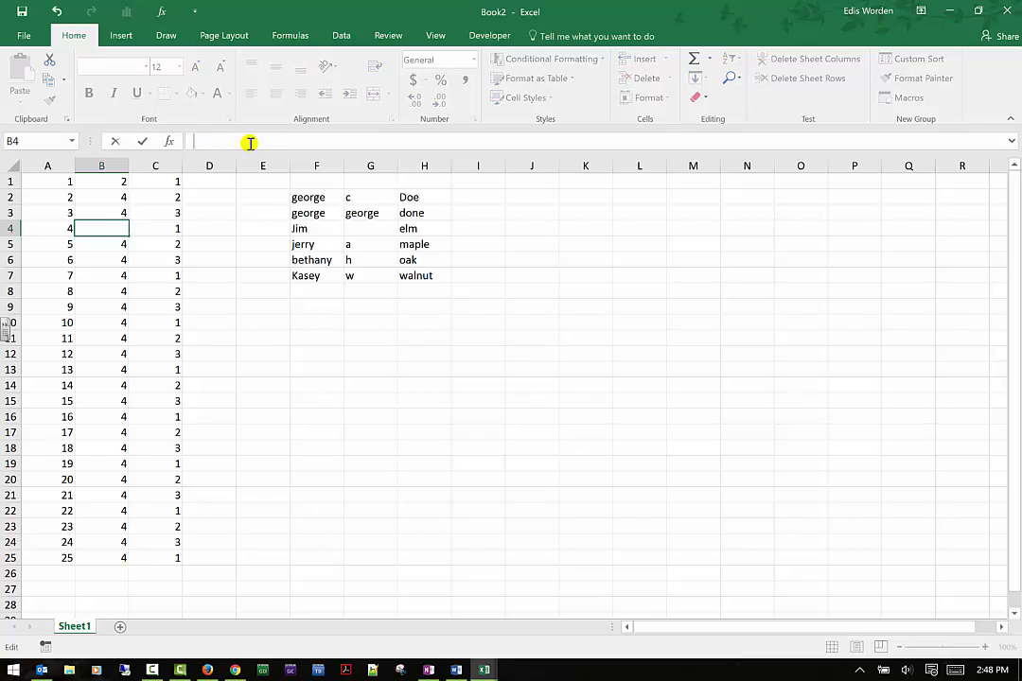
{"action": "type", "text": "="}
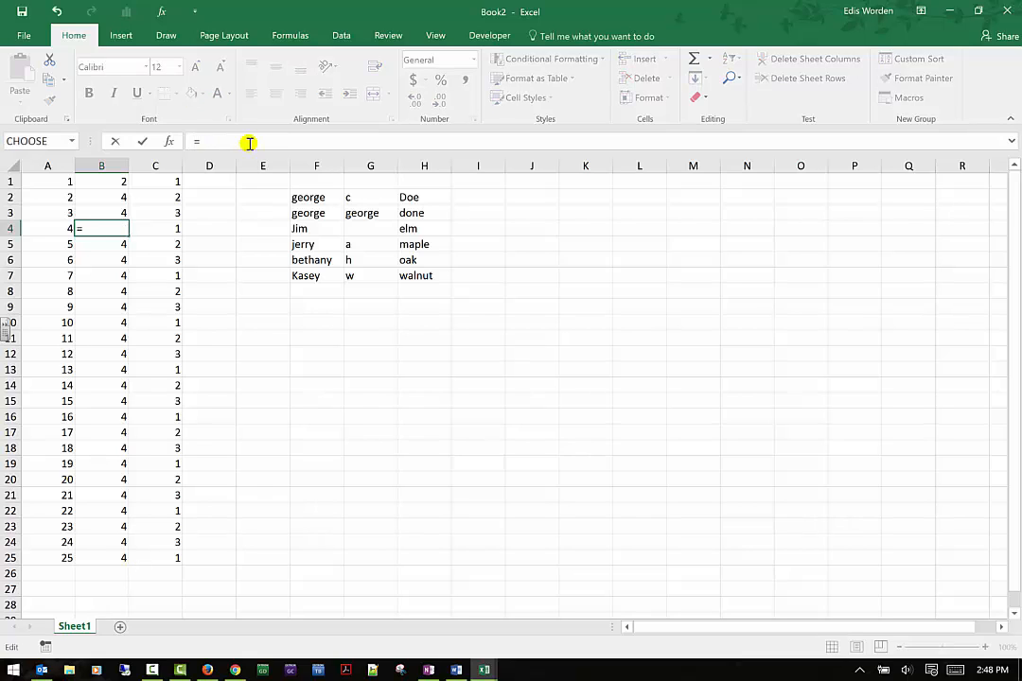
{"action": "left_click", "coordinate": [47, 211]}
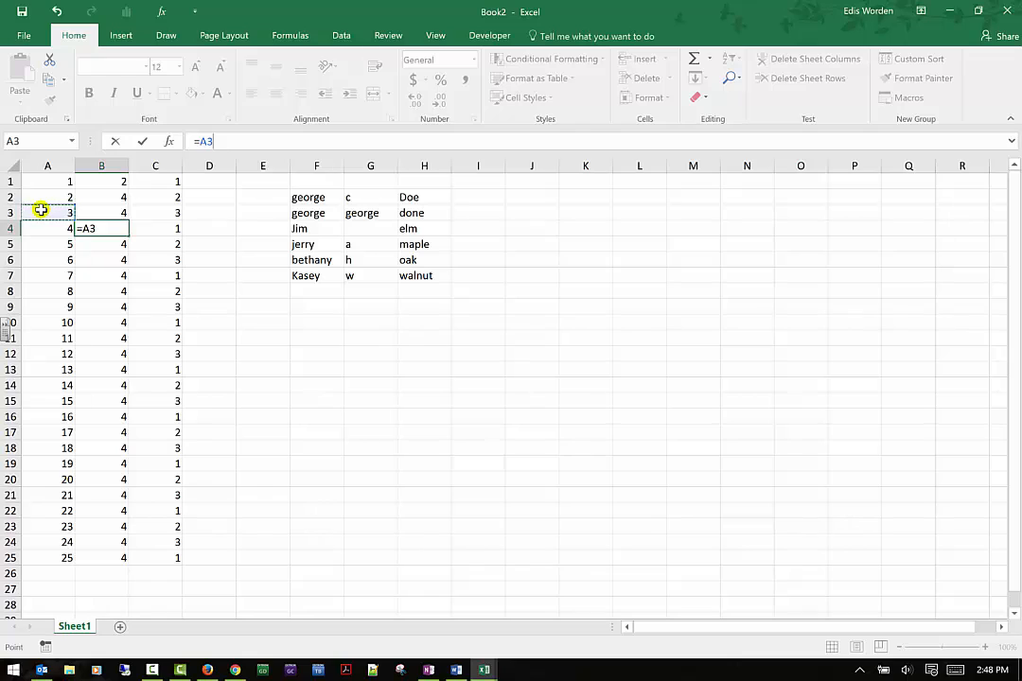
{"action": "type", "text": "+"}
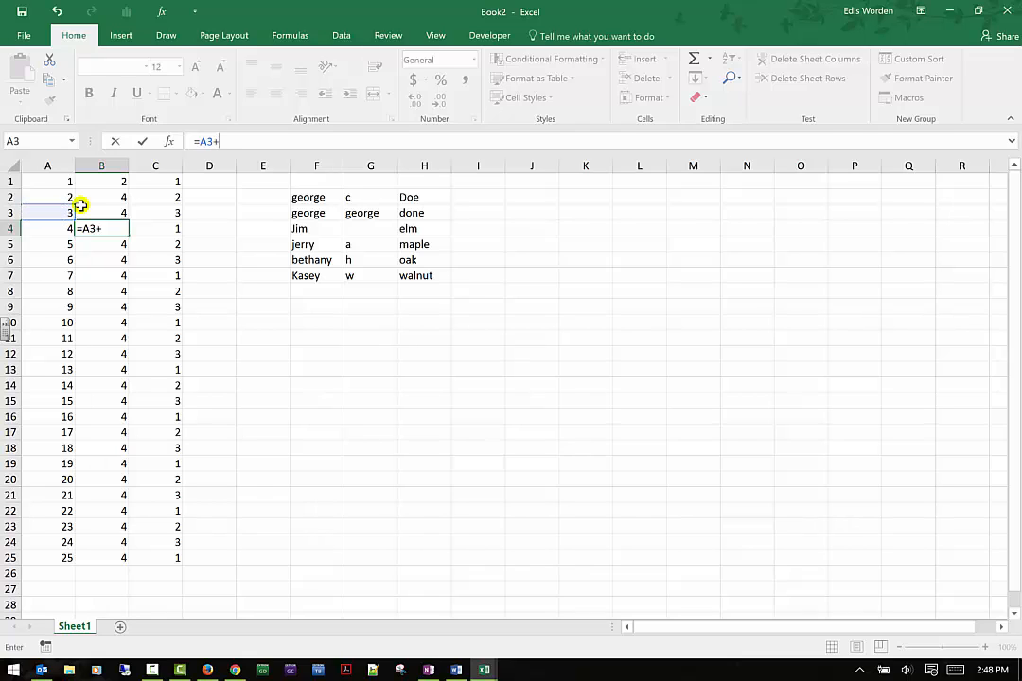
{"action": "left_click", "coordinate": [175, 354]}
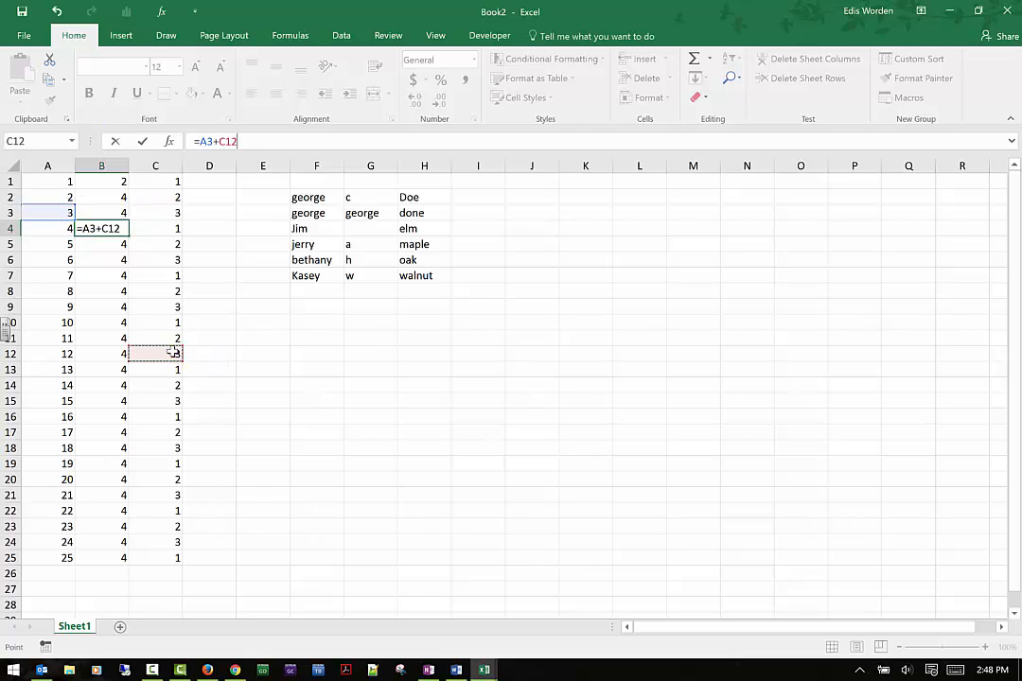
{"action": "key", "text": "Return"}
{"action": "left_click", "coordinate": [105, 228]}
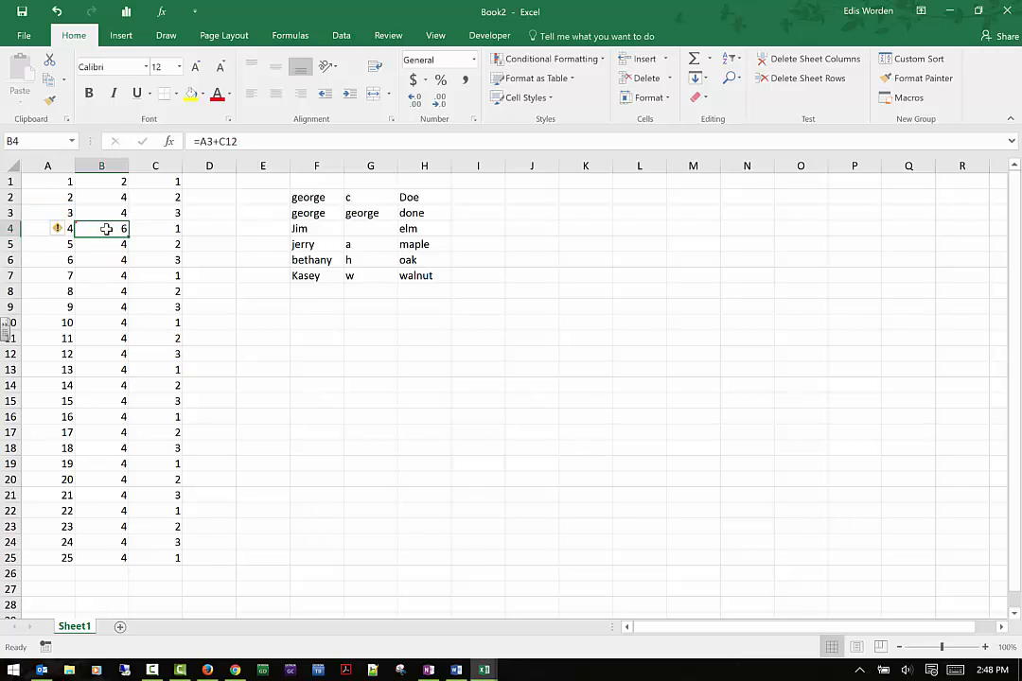
{"action": "left_click_drag", "start_coordinate": [127, 237], "coordinate": [121, 579]}
- Examine how the cell references differ between the filled formulas from B4 down to B26
{"action": "left_click", "coordinate": [112, 228]}
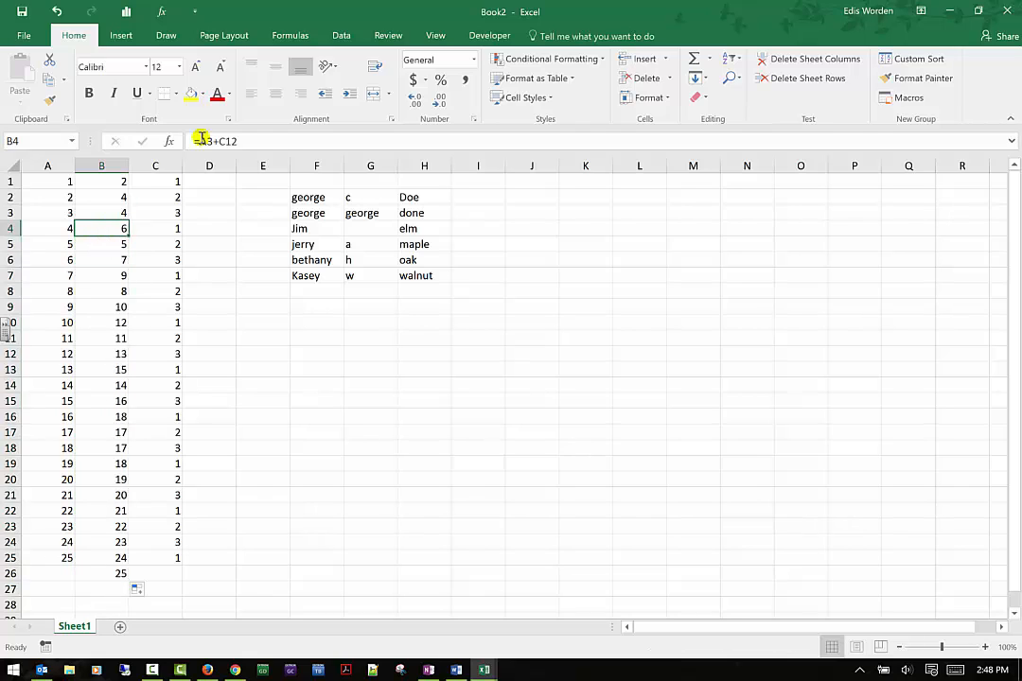
{"action": "left_click", "coordinate": [98, 247]}
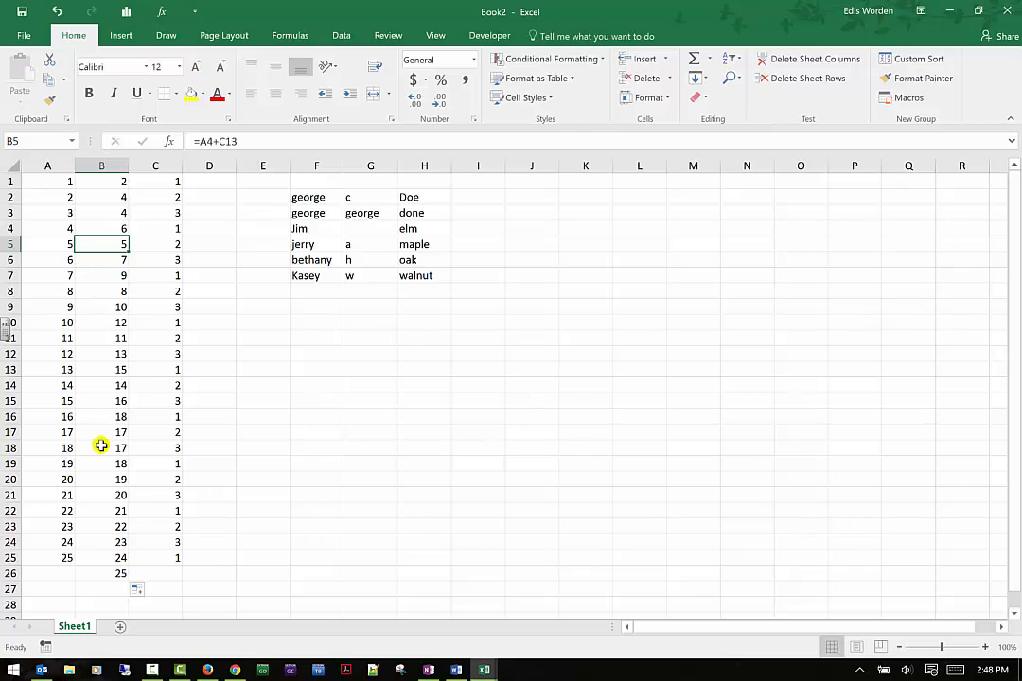
{"action": "left_click", "coordinate": [95, 214]}
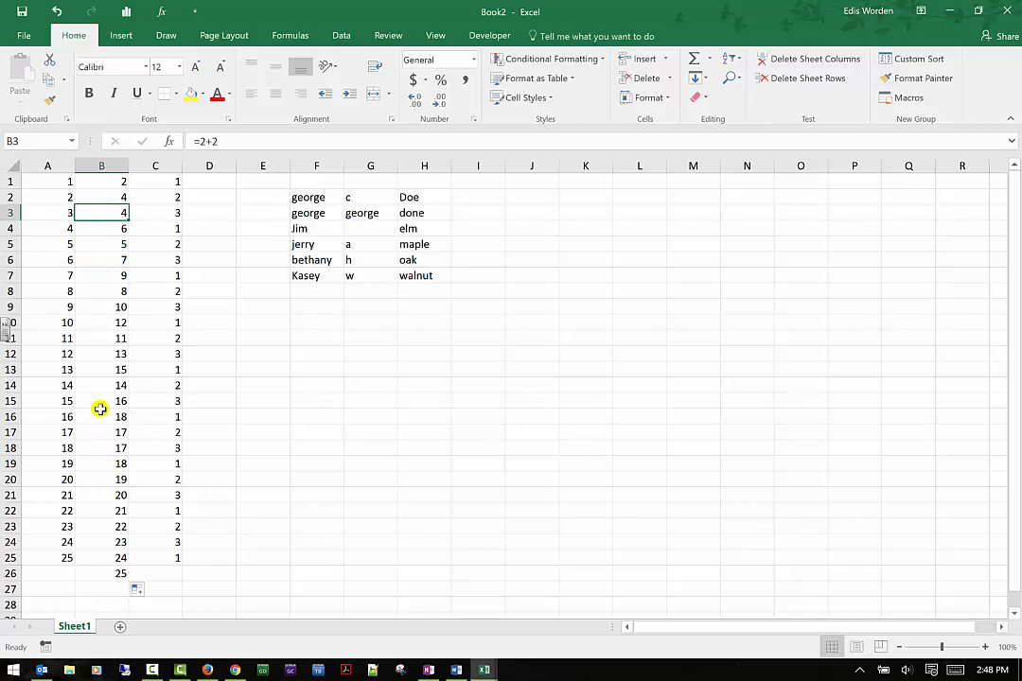
{"action": "left_click", "coordinate": [102, 370]}
{"action": "left_click", "coordinate": [104, 416]}
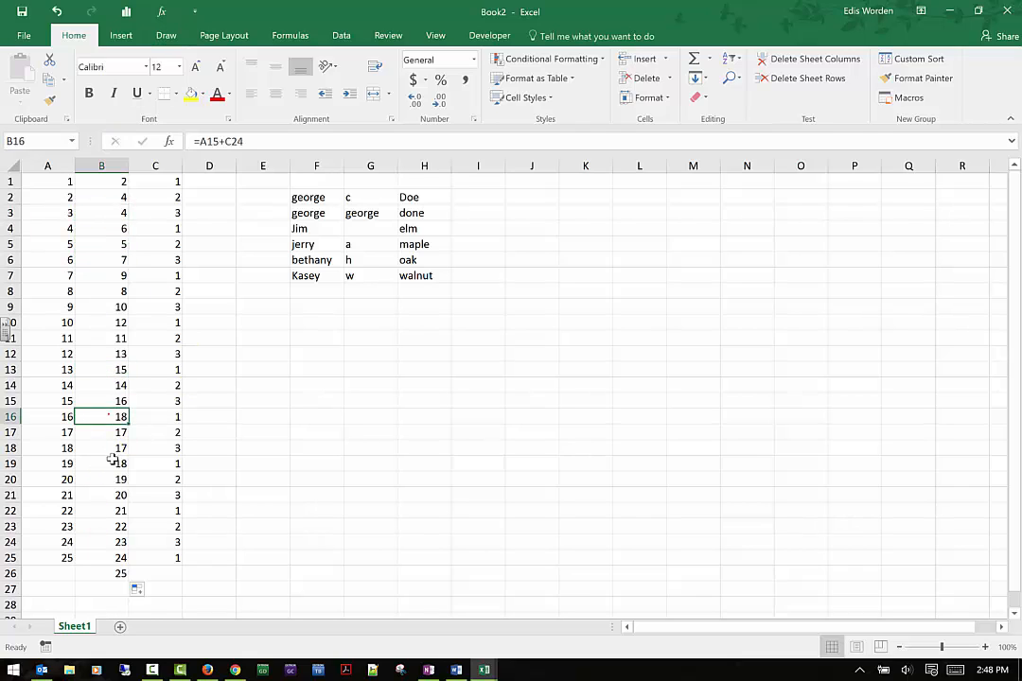
{"action": "left_click", "coordinate": [106, 511]}
{"action": "left_click", "coordinate": [106, 543]}
{"action": "left_click", "coordinate": [106, 574]}
{"action": "left_click", "coordinate": [107, 229]}
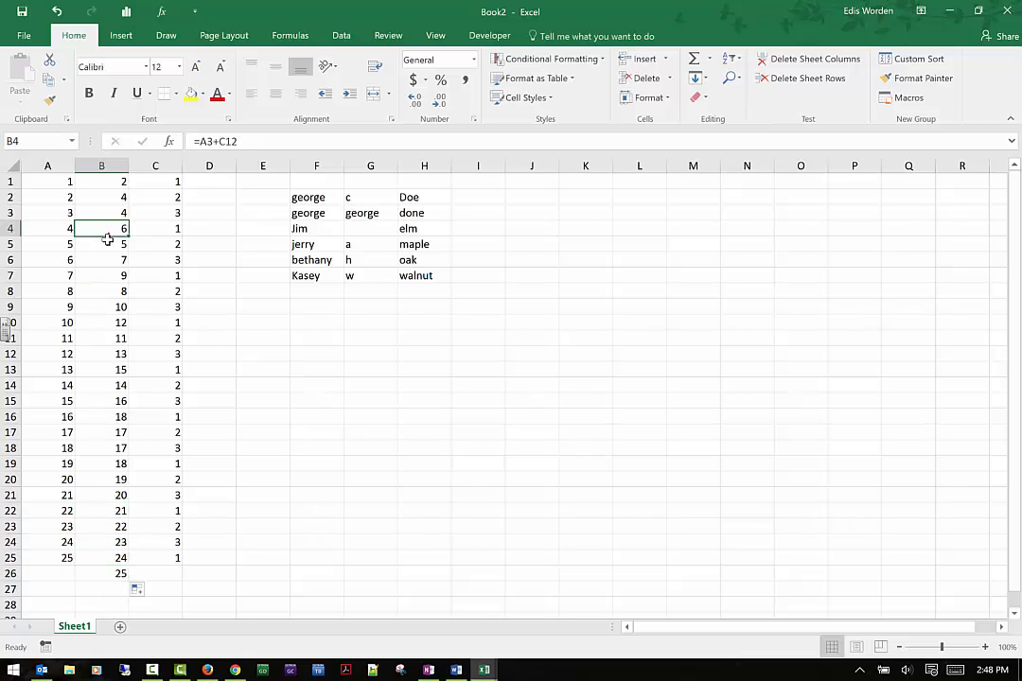
{"action": "left_click", "coordinate": [95, 432]}
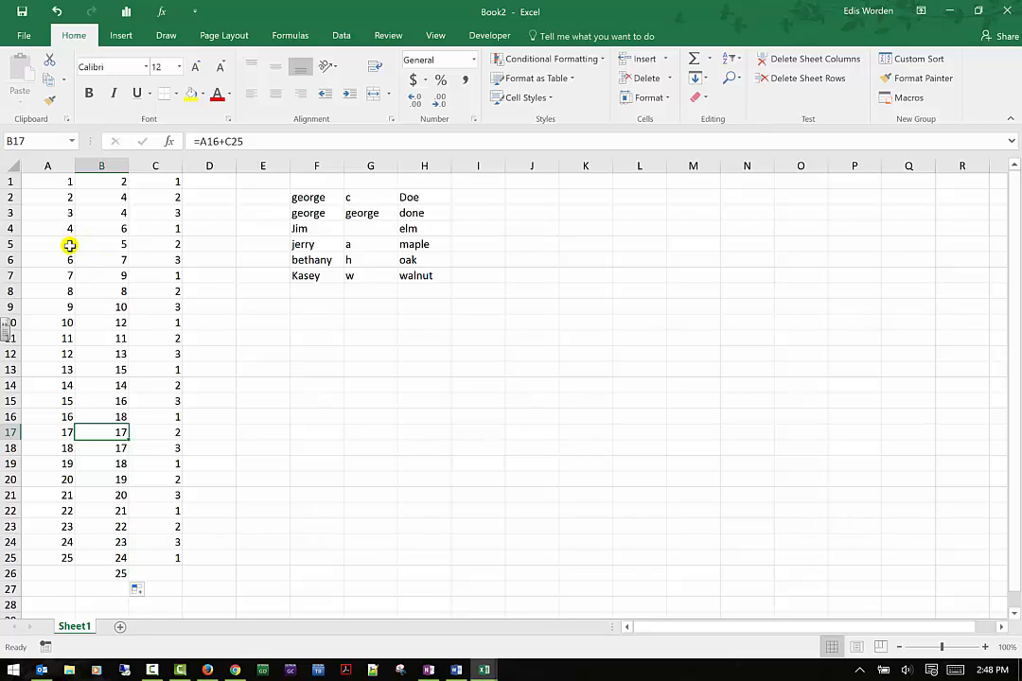
- Apply Color Scale conditional formatting to cells B1 to B26 using Quick Analysis
{"action": "left_click_drag", "start_coordinate": [117, 180], "coordinate": [122, 577]}
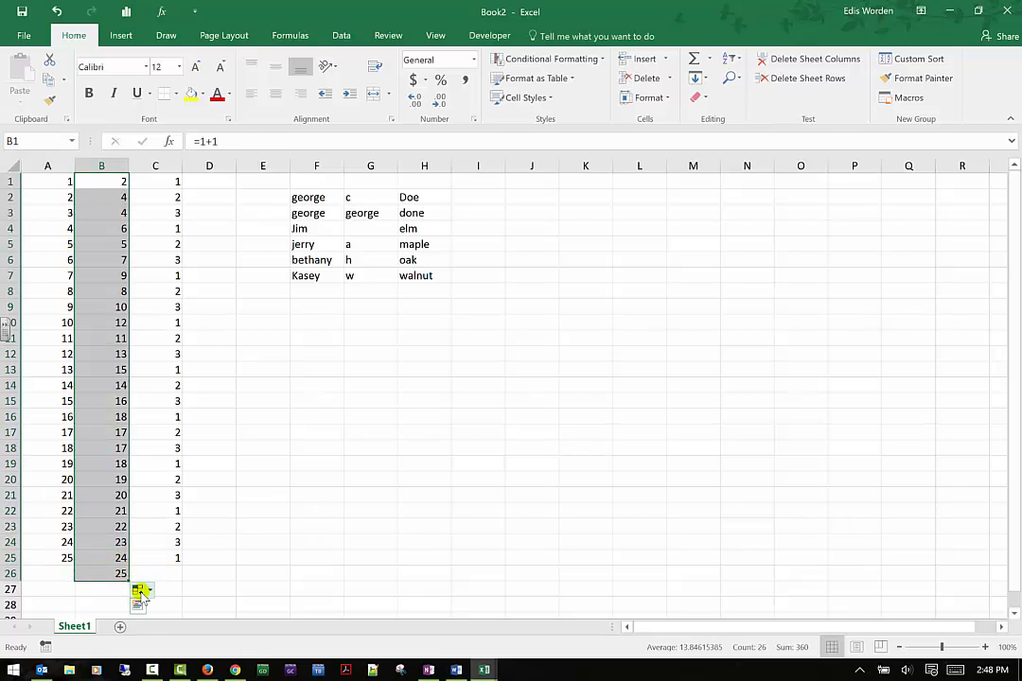
{"action": "left_click", "coordinate": [150, 593]}
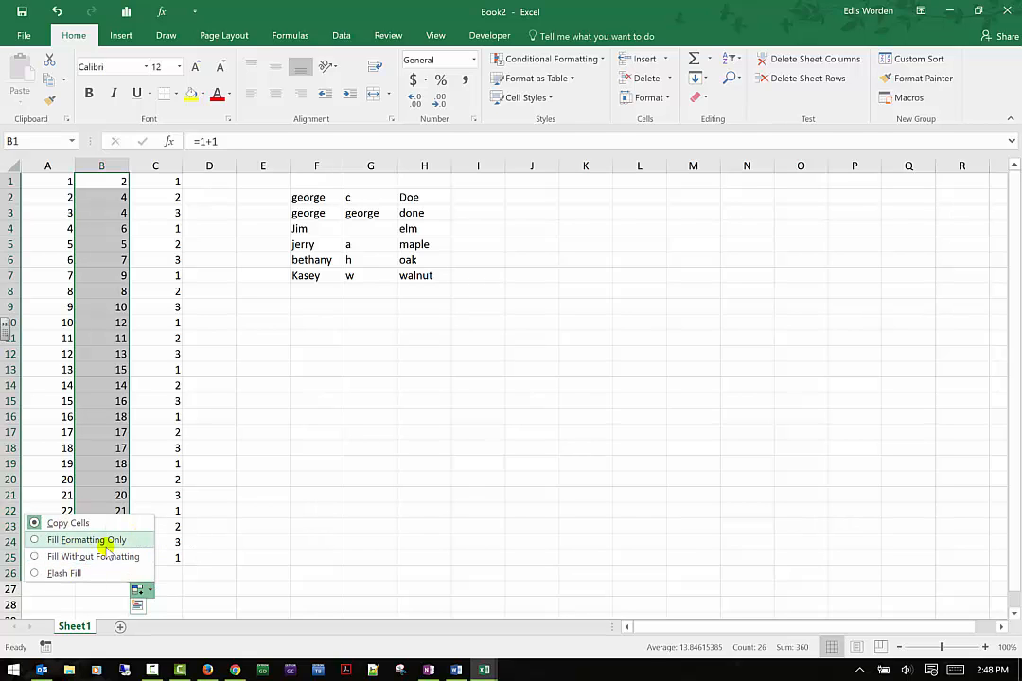
{"action": "left_click", "coordinate": [137, 606]}
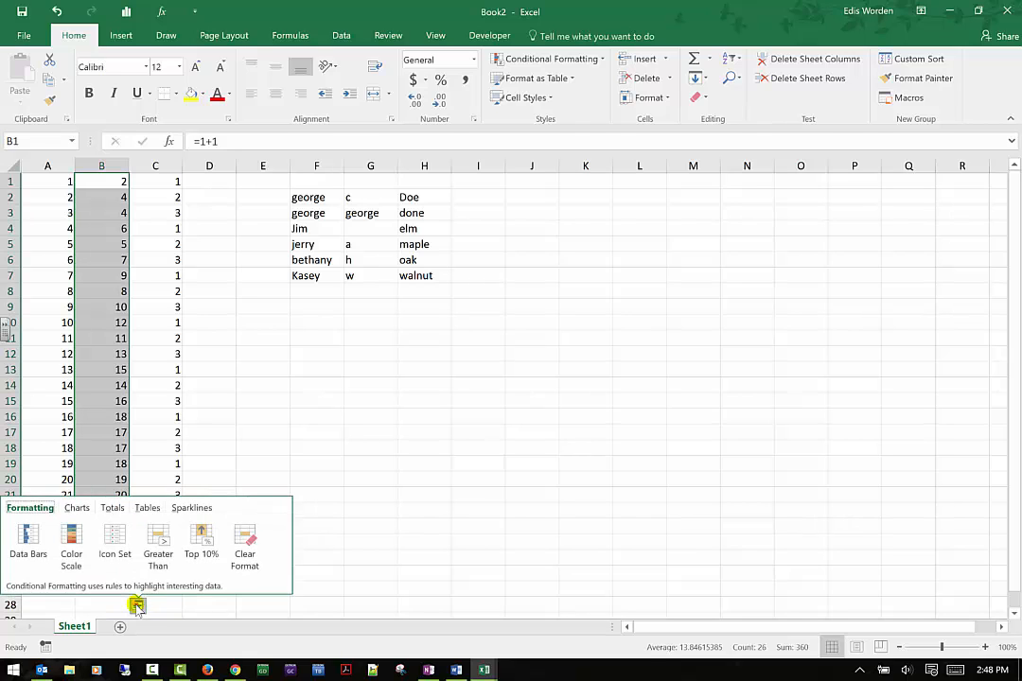
{"action": "left_click", "coordinate": [67, 539]}
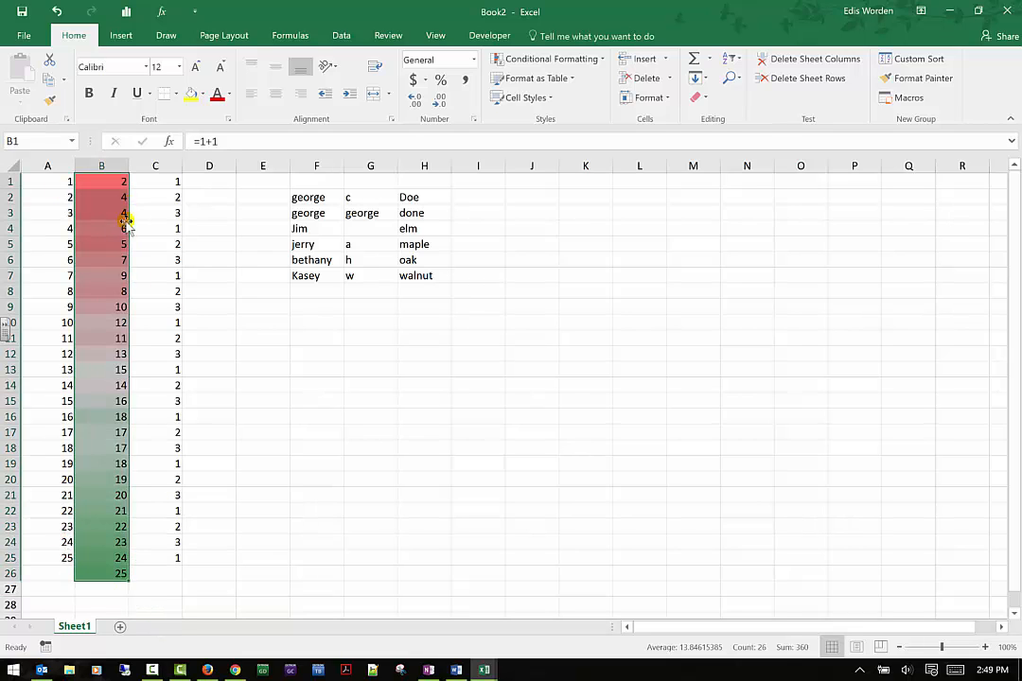
- Add a Greater Than 10 rule with Yellow Fill with Dark Yellow Text to B1 to B26 using Quick Analysis
{"action": "left_click", "coordinate": [139, 596]}
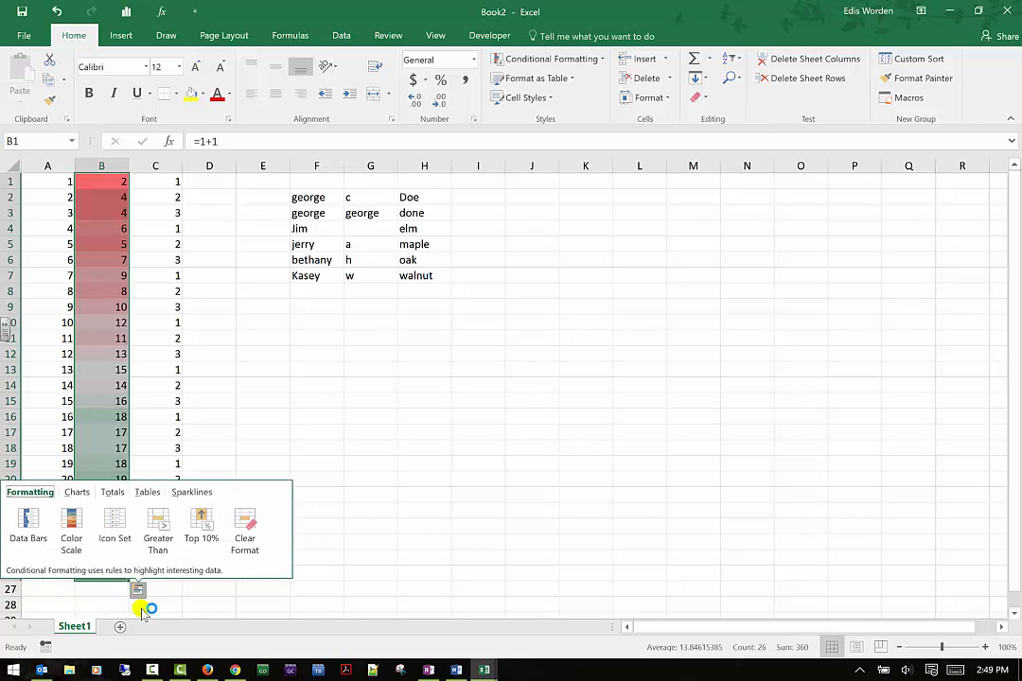
{"action": "left_click", "coordinate": [158, 534]}
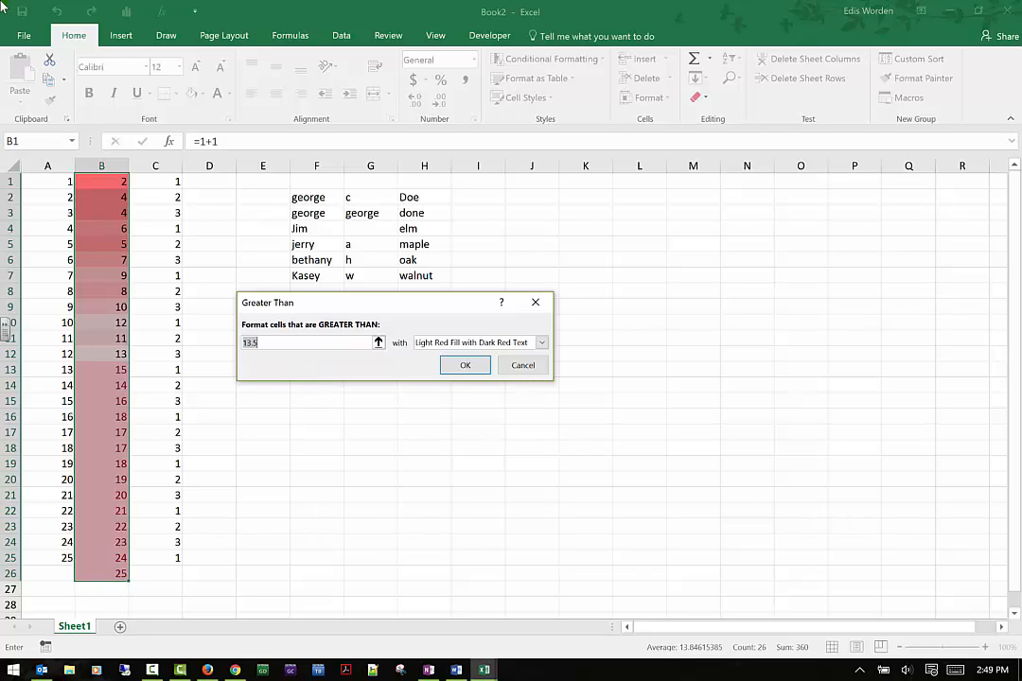
{"action": "type", "text": "10"}
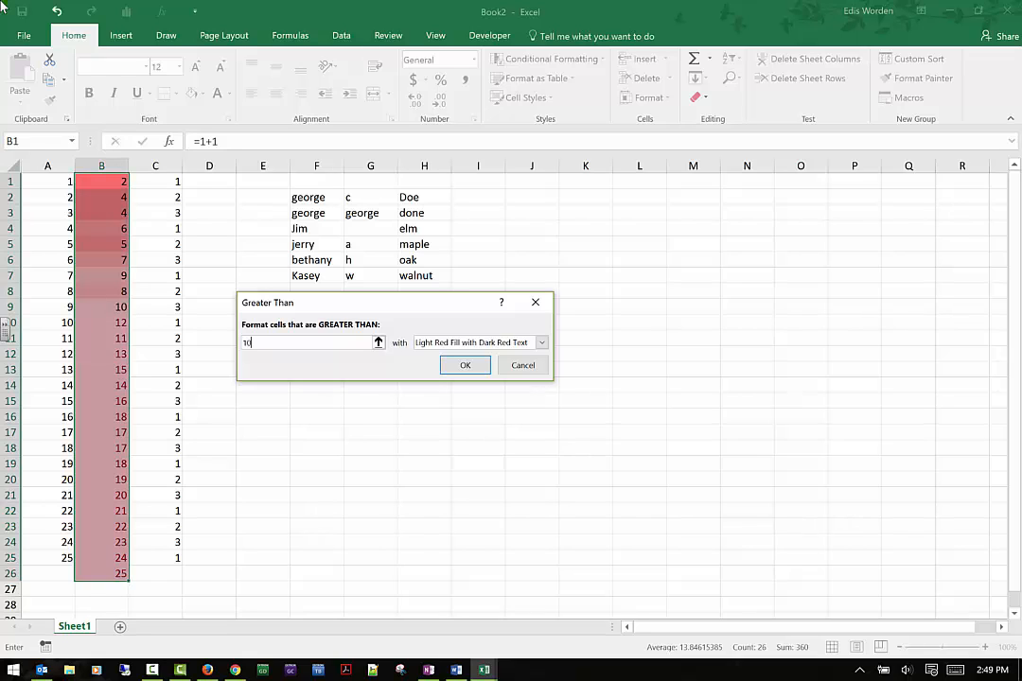
{"action": "left_click", "coordinate": [538, 343]}
{"action": "left_click", "coordinate": [527, 368]}
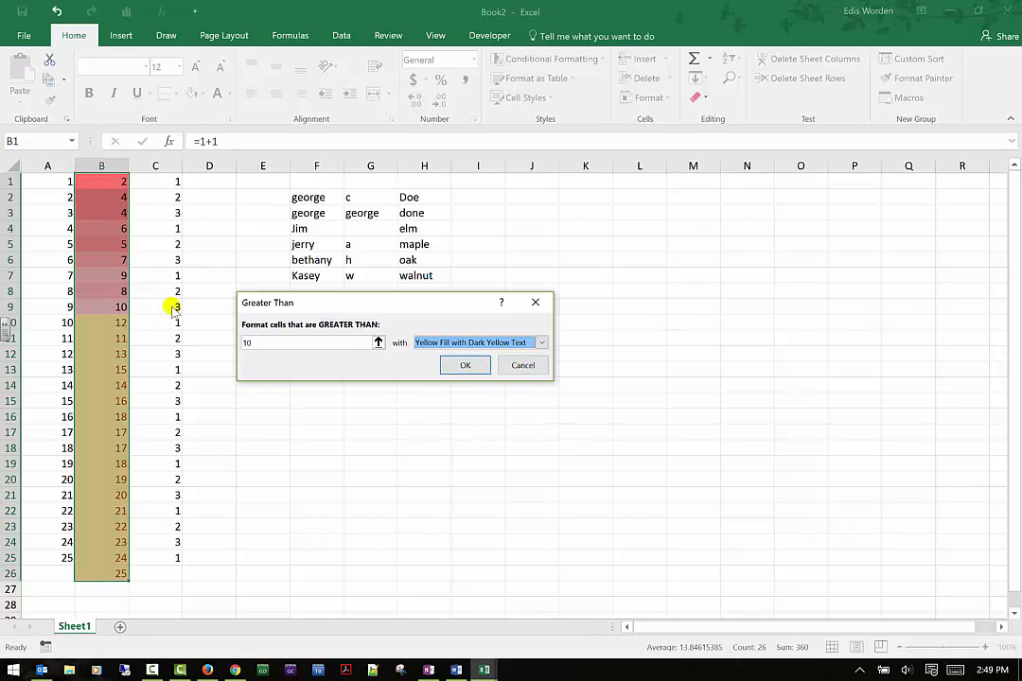
{"action": "left_click", "coordinate": [472, 367]}
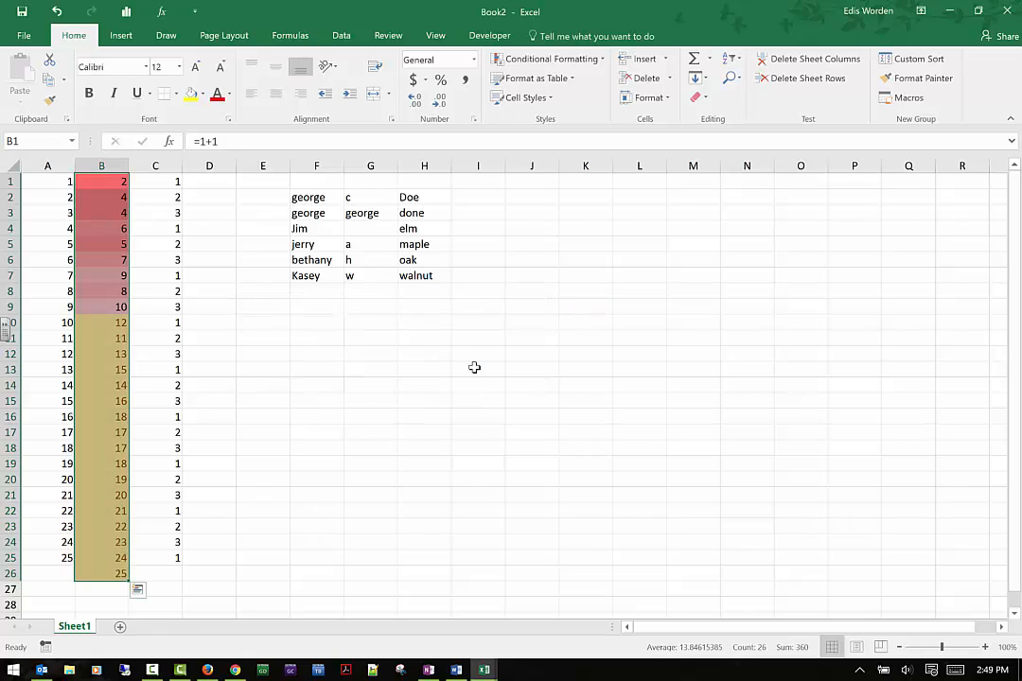
{"action": "left_click", "coordinate": [222, 368]}
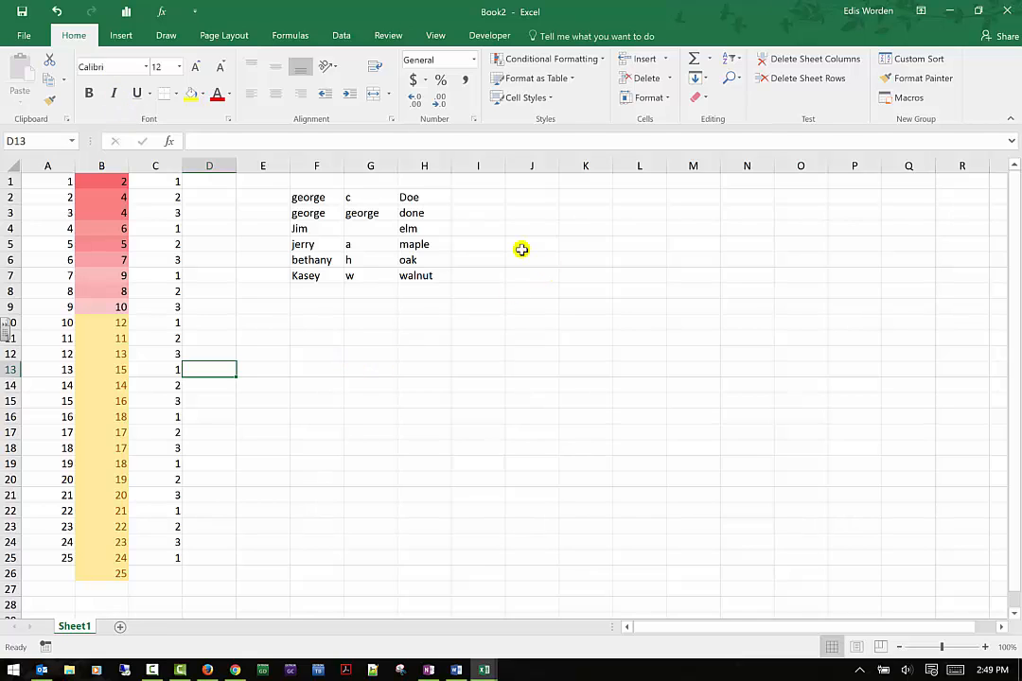
{"action": "left_click", "coordinate": [493, 198]}
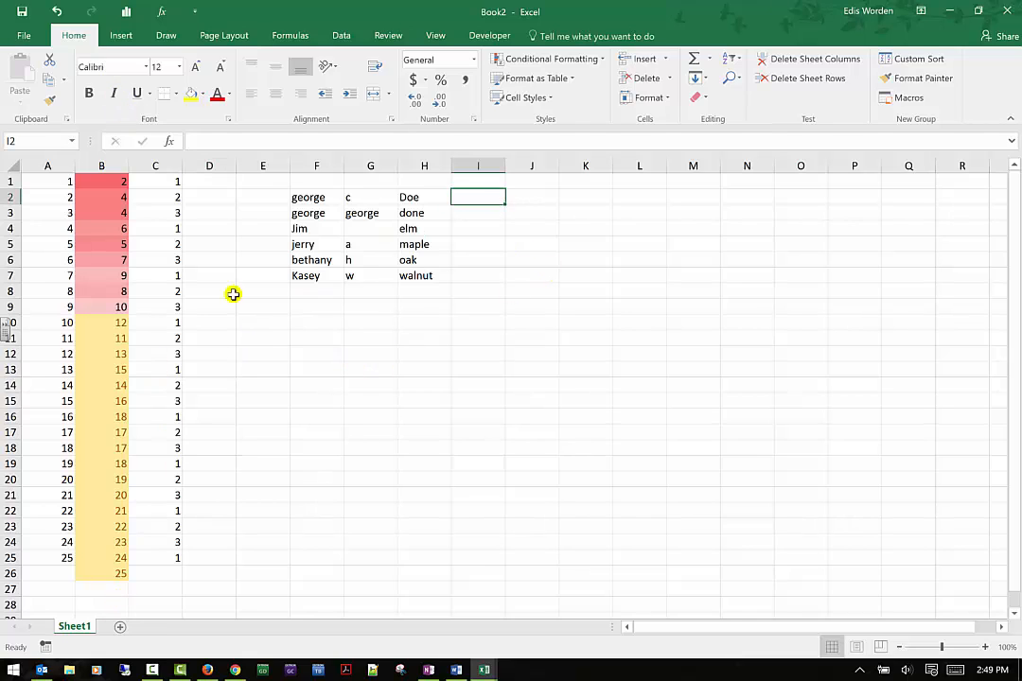
- Fill the repeating column C values from C19 down to C26 and choose the Flash Fill option
{"action": "left_click_drag", "start_coordinate": [158, 470], "coordinate": [155, 585]}
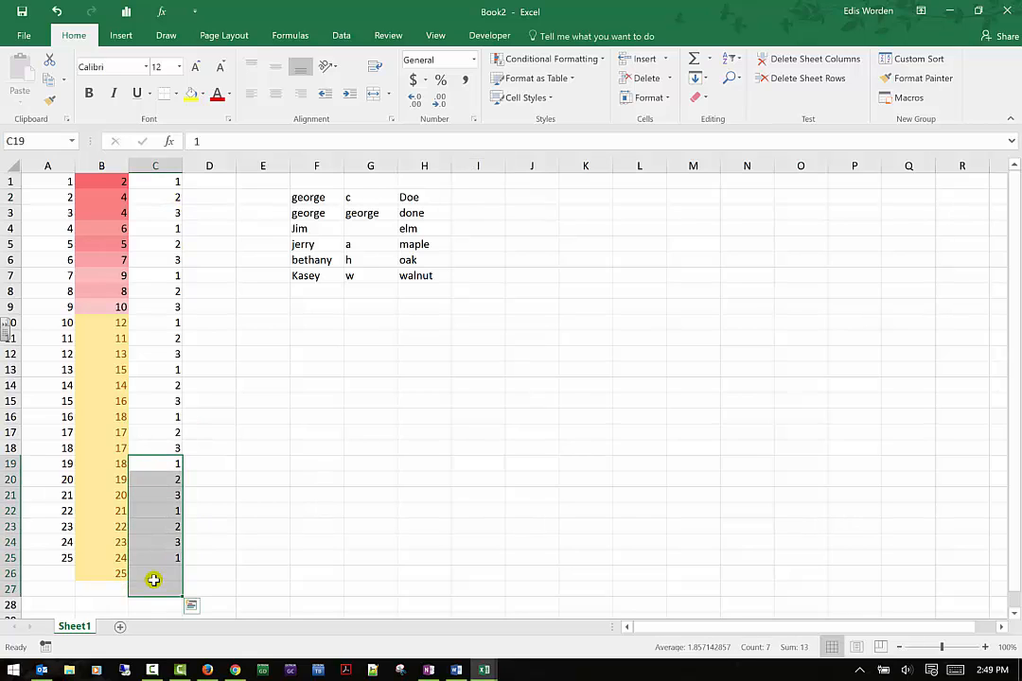
{"action": "left_click", "coordinate": [160, 464]}
{"action": "left_click_drag", "start_coordinate": [160, 463], "coordinate": [185, 579]}
{"action": "left_click", "coordinate": [202, 589]}
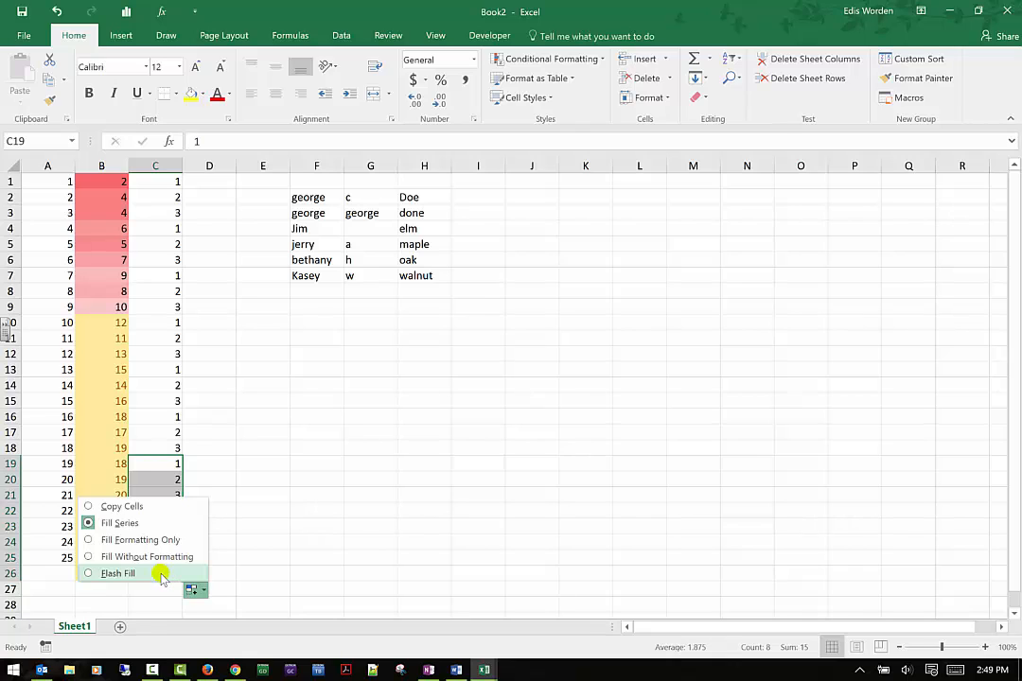
{"action": "left_click", "coordinate": [161, 577]}
{"action": "left_click", "coordinate": [289, 492]}
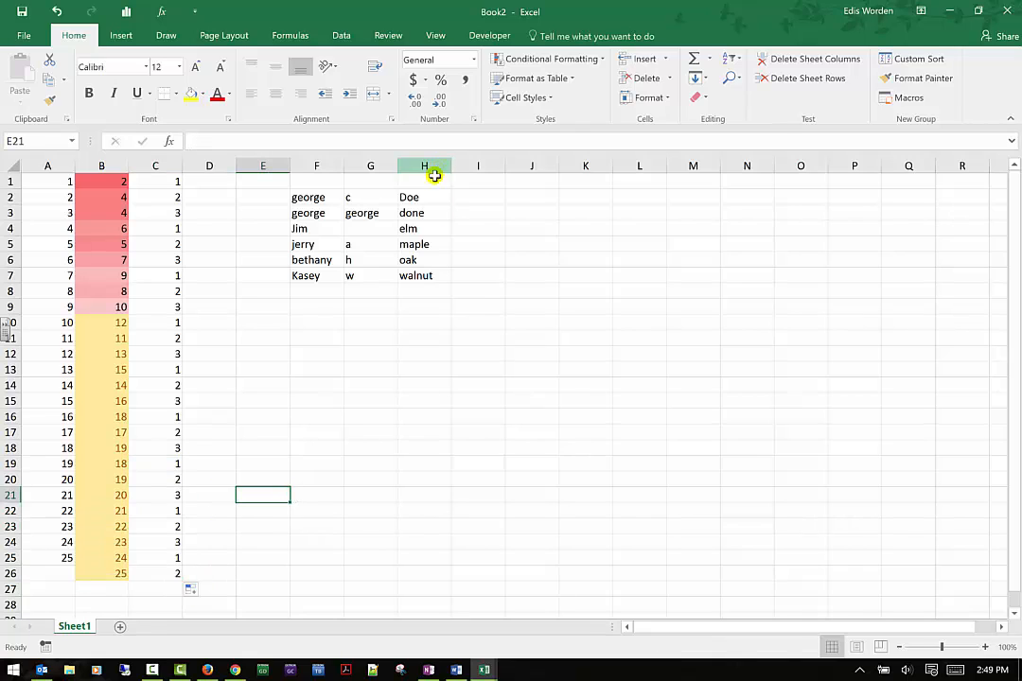
- Enter the capitalised first and last names of rows 2 and 3, without the middle names, in I2 and I3
{"action": "left_click_drag", "start_coordinate": [502, 196], "coordinate": [529, 194]}
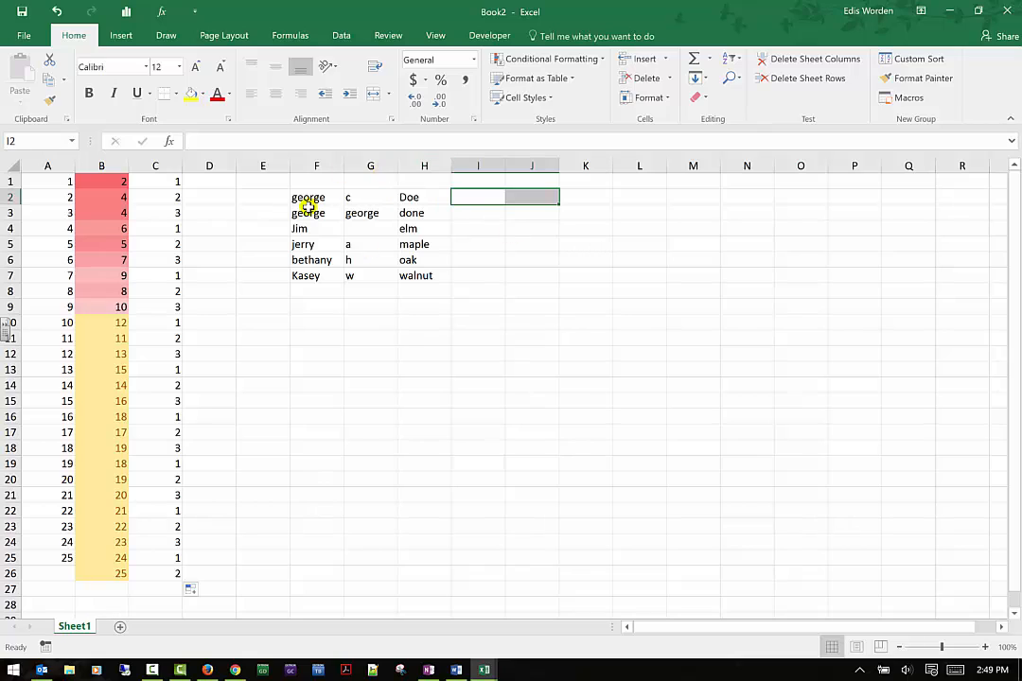
{"action": "left_click", "coordinate": [488, 197]}
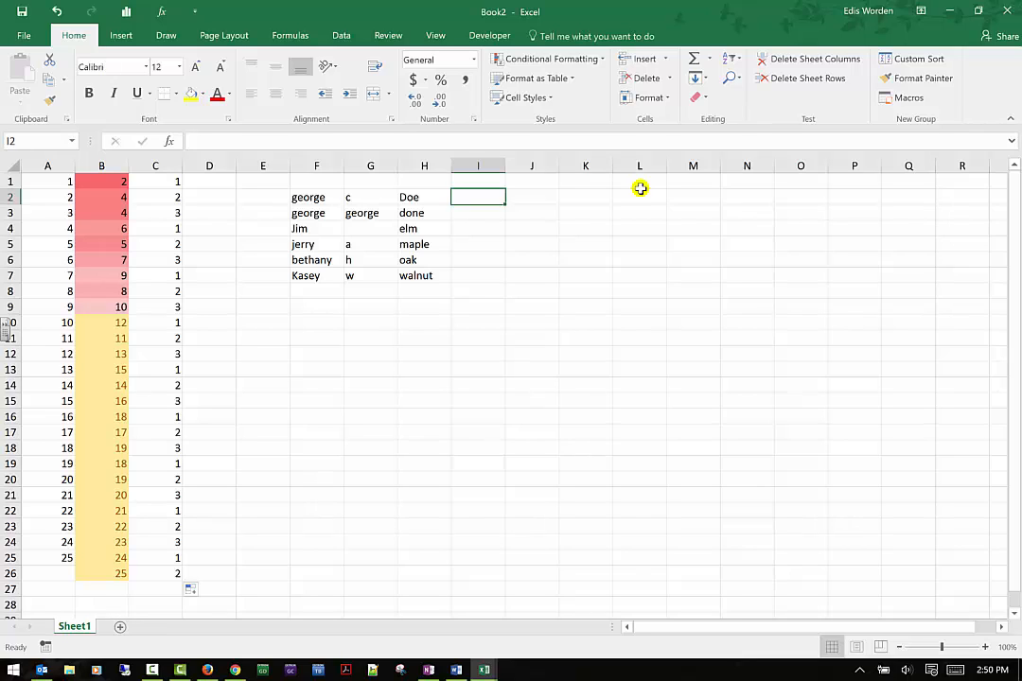
{"action": "type", "text": "George D"}
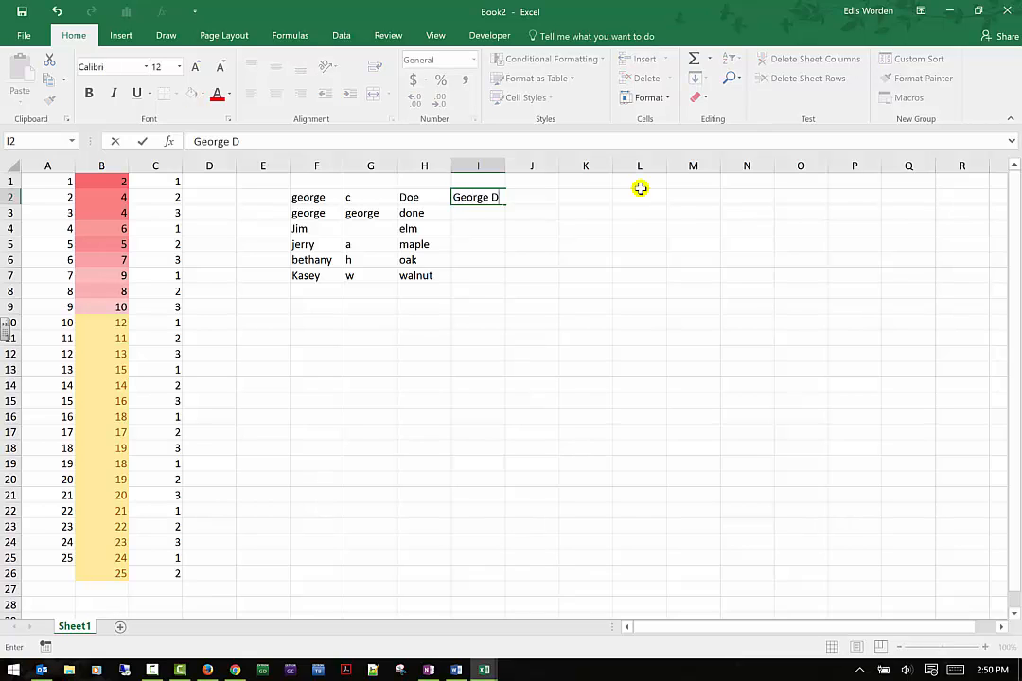
{"action": "type", "text": "oe"}
{"action": "key", "text": "Return"}
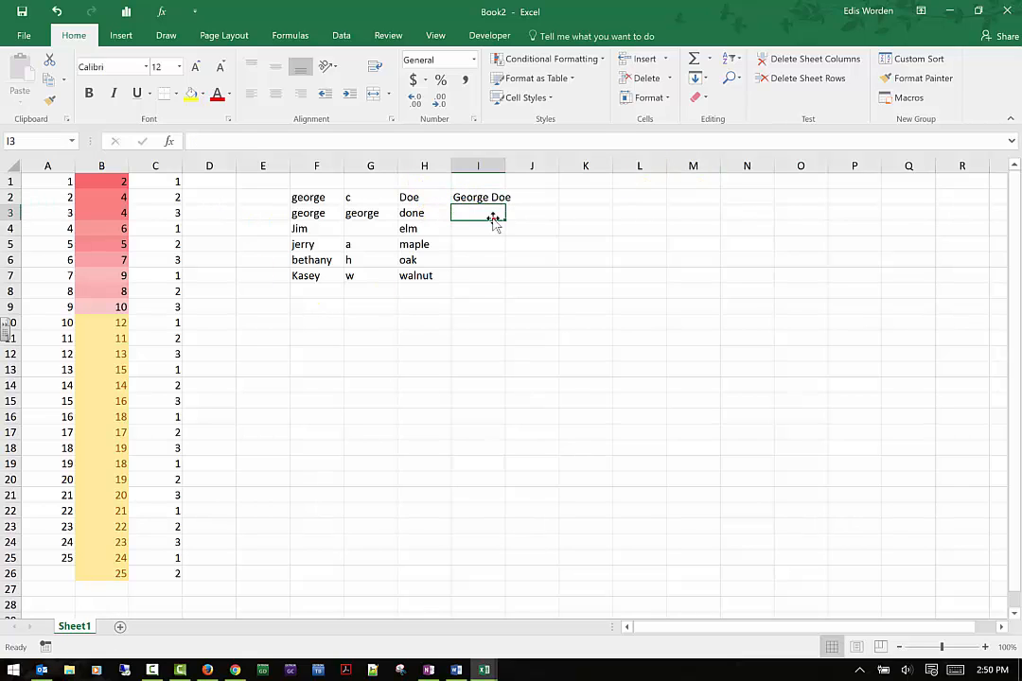
{"action": "type", "text": "George "}
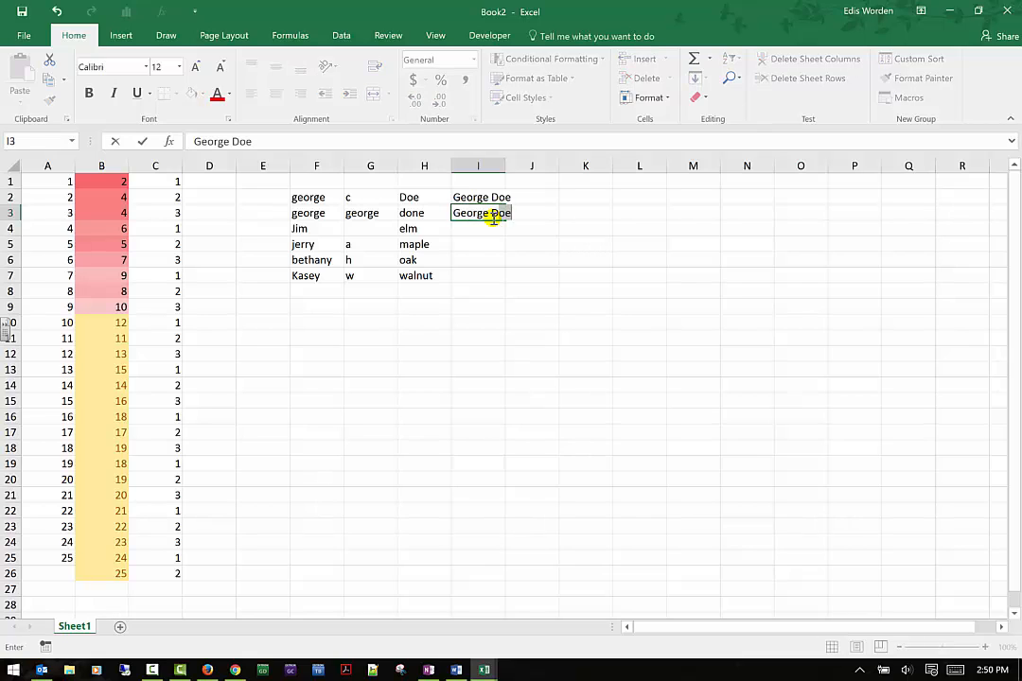
{"action": "type", "text": "Done"}
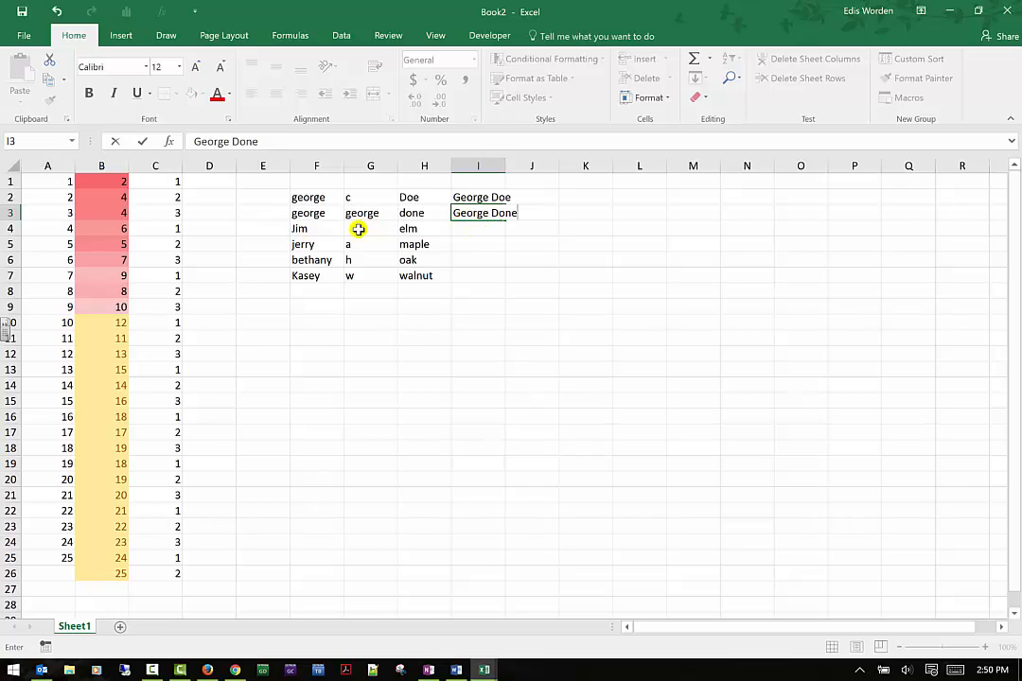
{"action": "left_click", "coordinate": [487, 232]}
- Fill I3 down to I7 using Flash Fill and widen column I to fit the full names
{"action": "left_click", "coordinate": [481, 212]}
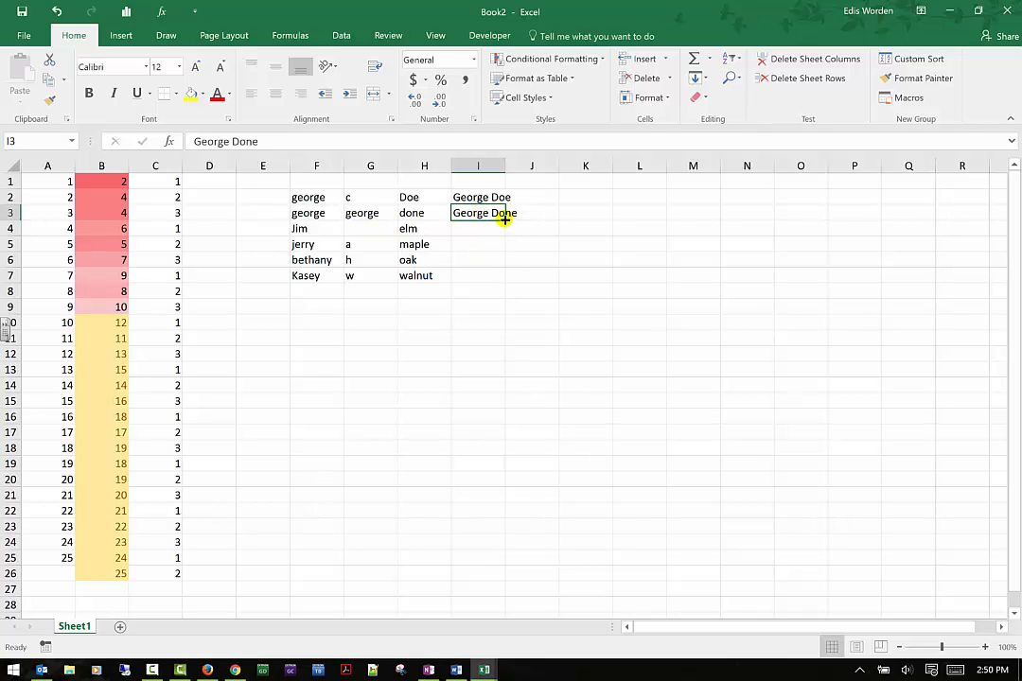
{"action": "left_click_drag", "start_coordinate": [505, 219], "coordinate": [504, 280]}
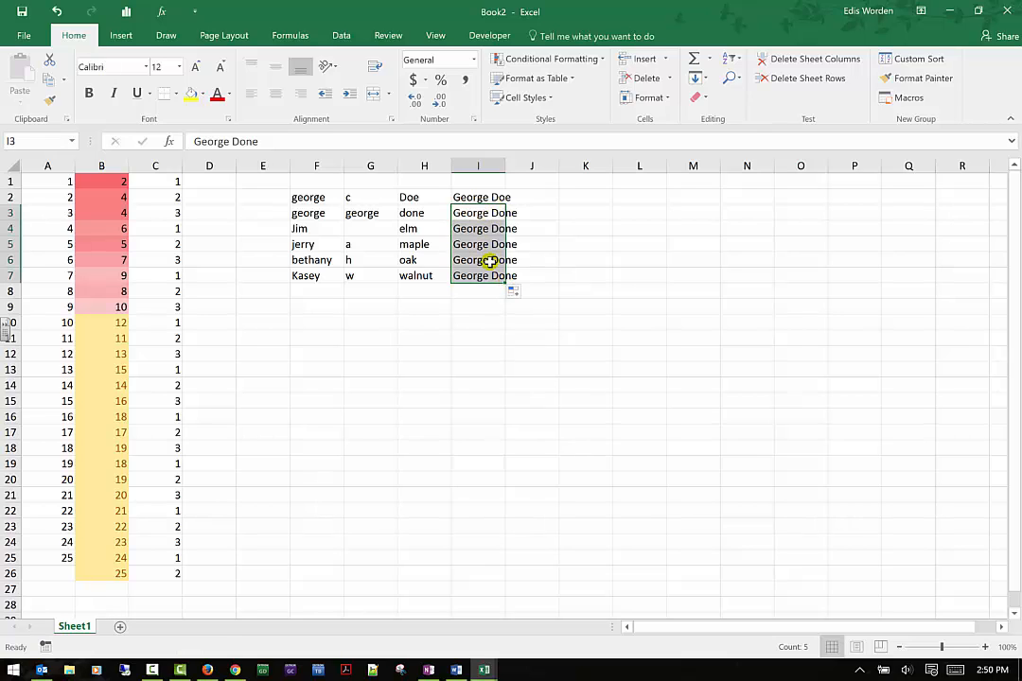
{"action": "left_click", "coordinate": [526, 295]}
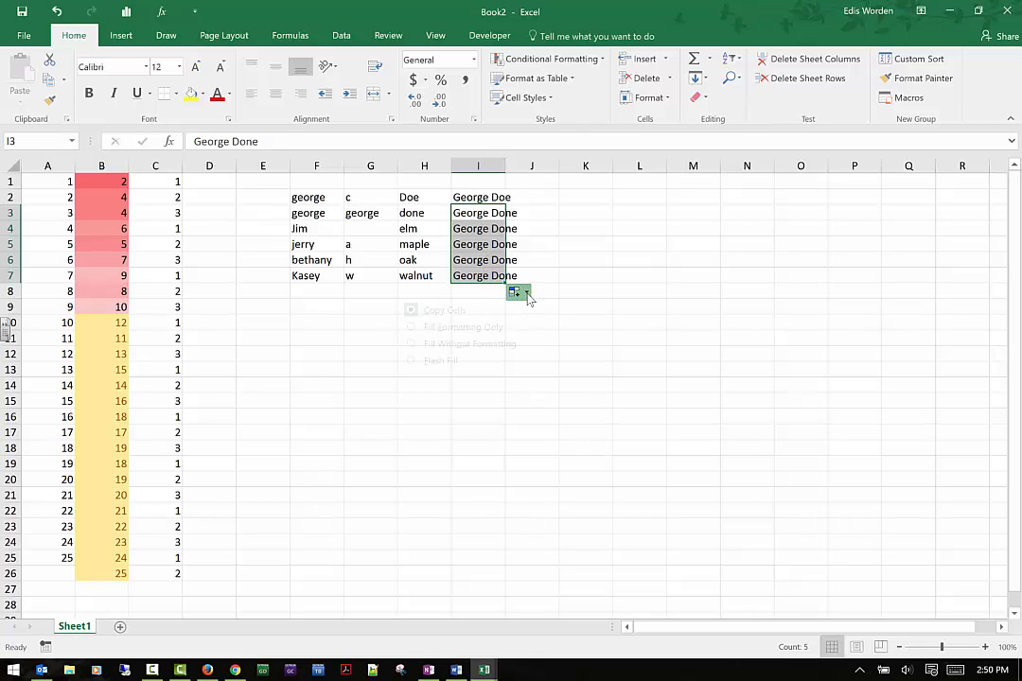
{"action": "left_click", "coordinate": [451, 362]}
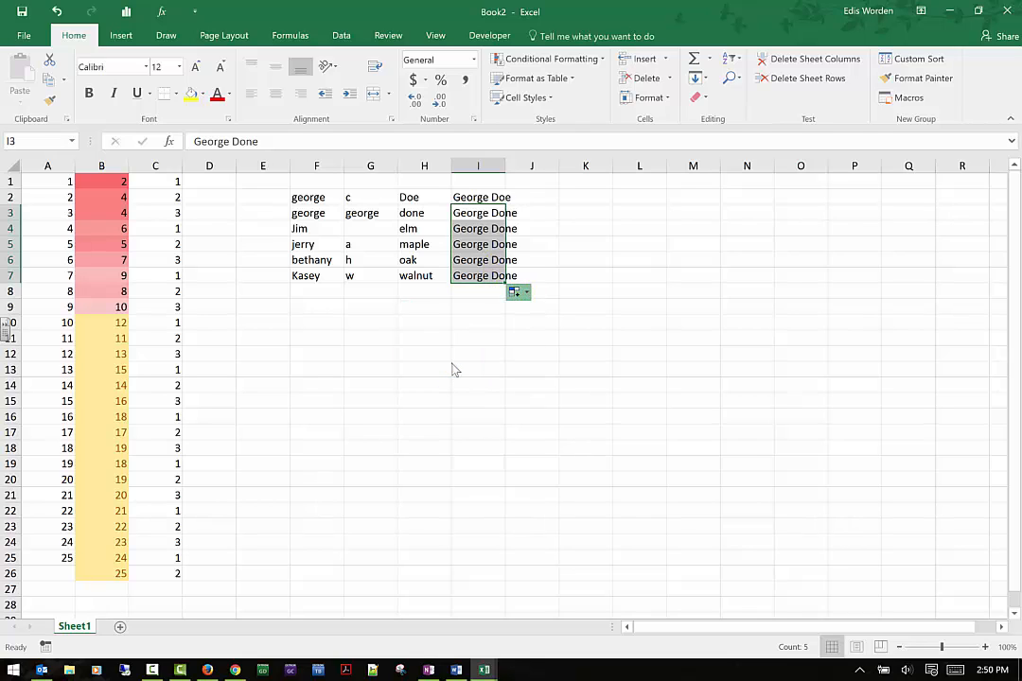
{"action": "left_click", "coordinate": [531, 256]}
{"action": "left_click_drag", "start_coordinate": [504, 166], "coordinate": [557, 166]}
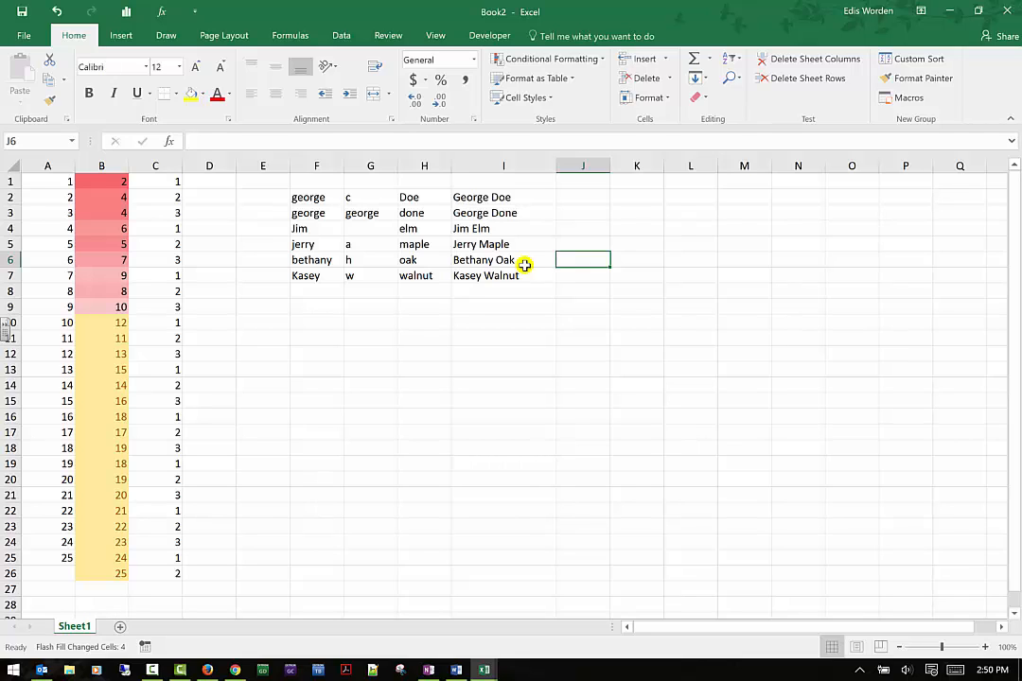
- Browse the Quick Analysis chart, total and table options for C1 to C26, and add Line sparklines in column D
{"action": "scroll", "coordinate": [267, 281], "scroll_direction": "down", "scroll_amount": 1}
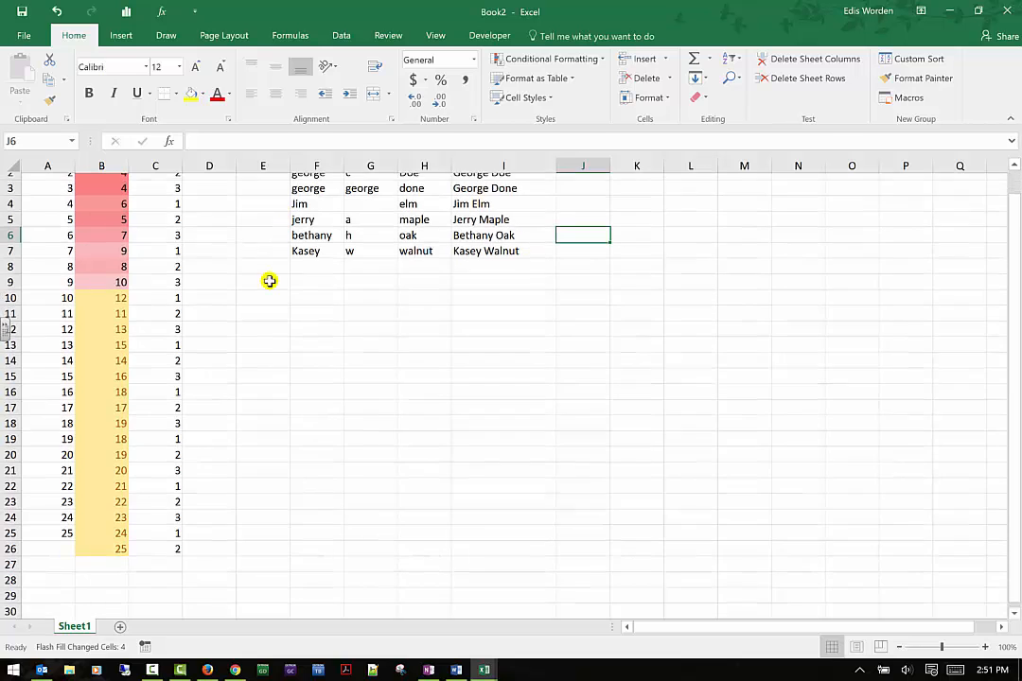
{"action": "scroll", "coordinate": [100, 287], "scroll_direction": "up", "scroll_amount": 1}
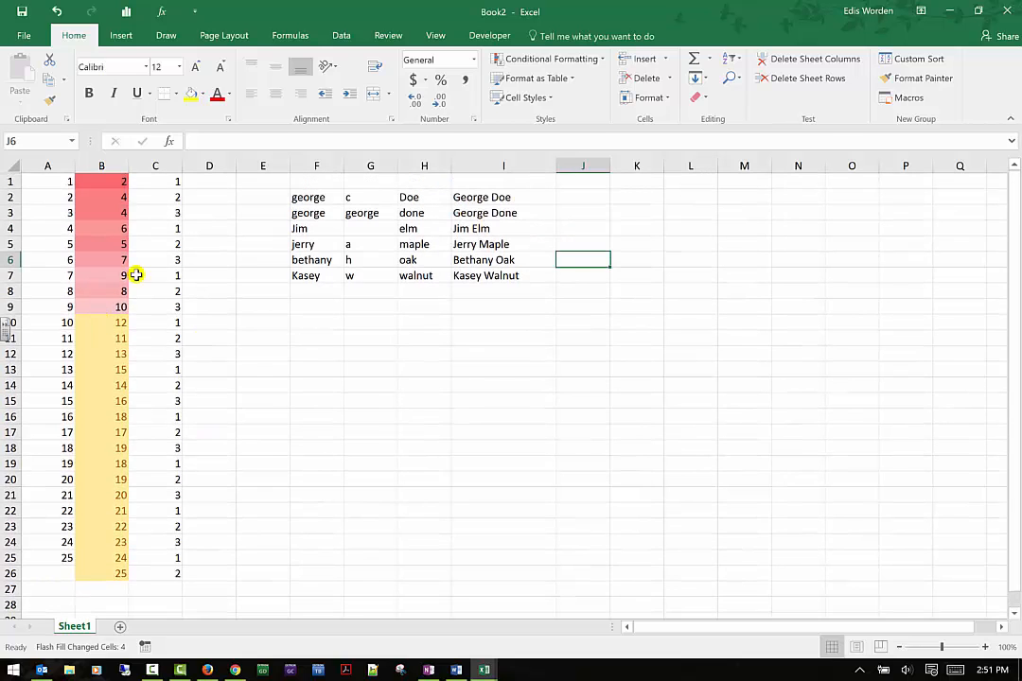
{"action": "left_click_drag", "start_coordinate": [149, 182], "coordinate": [171, 527]}
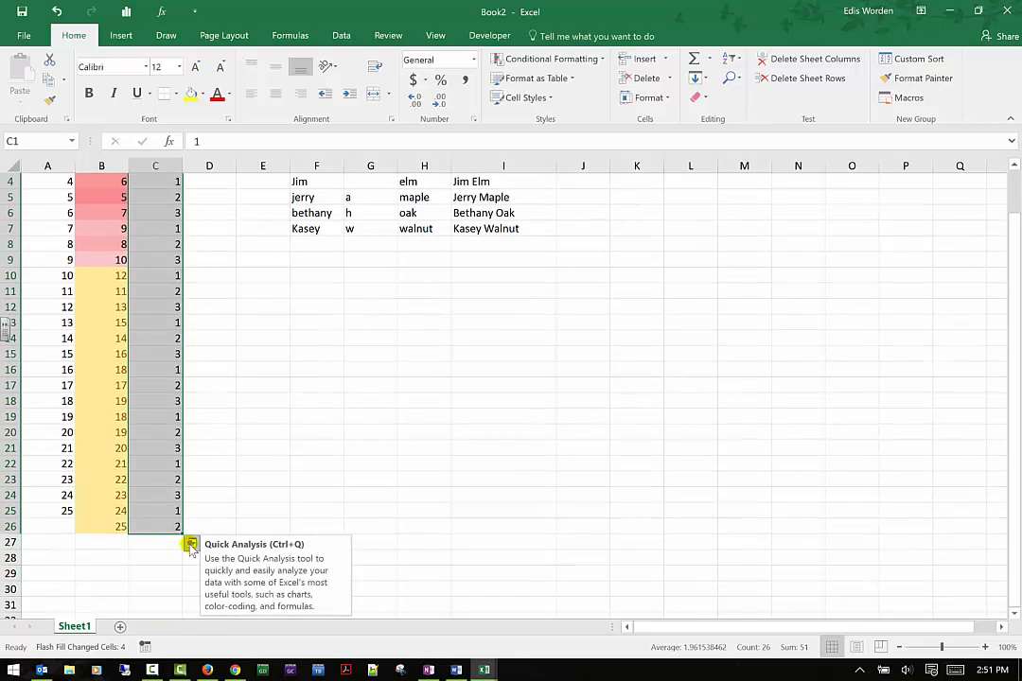
{"action": "left_click", "coordinate": [192, 547]}
{"action": "scroll", "coordinate": [284, 492], "scroll_direction": "down", "scroll_amount": 2}
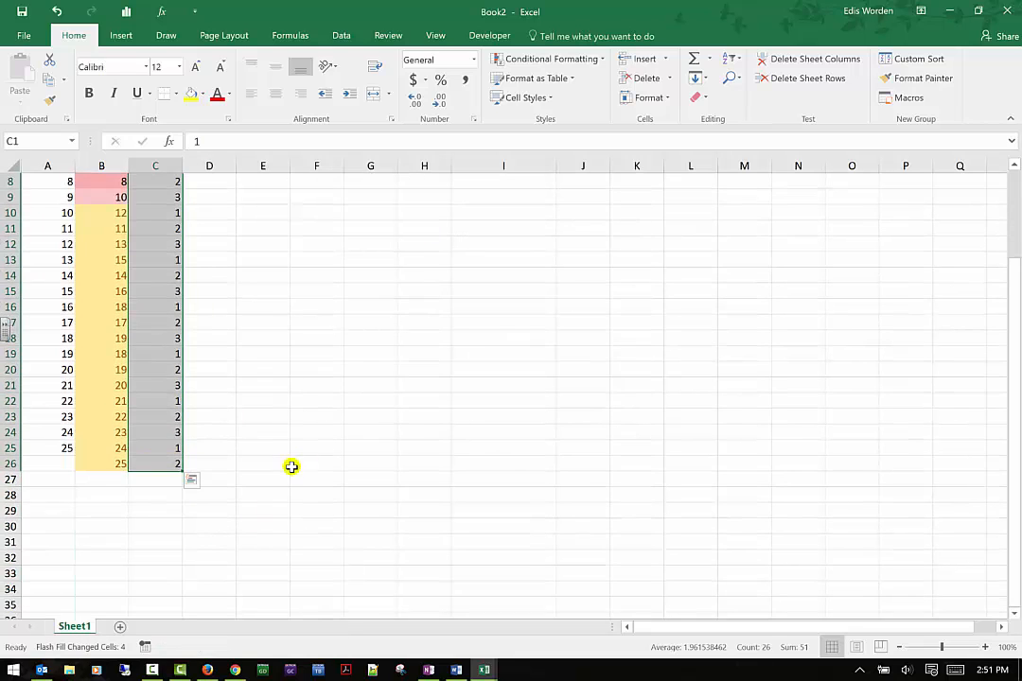
{"action": "left_click", "coordinate": [193, 480]}
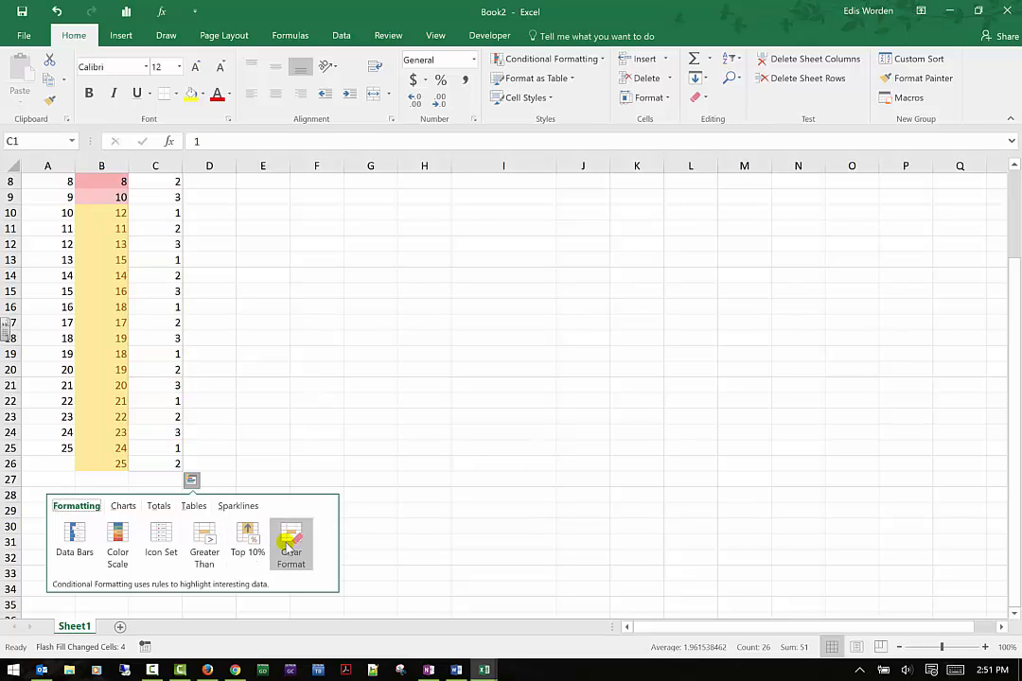
{"action": "left_click", "coordinate": [123, 506]}
{"action": "left_click", "coordinate": [157, 507]}
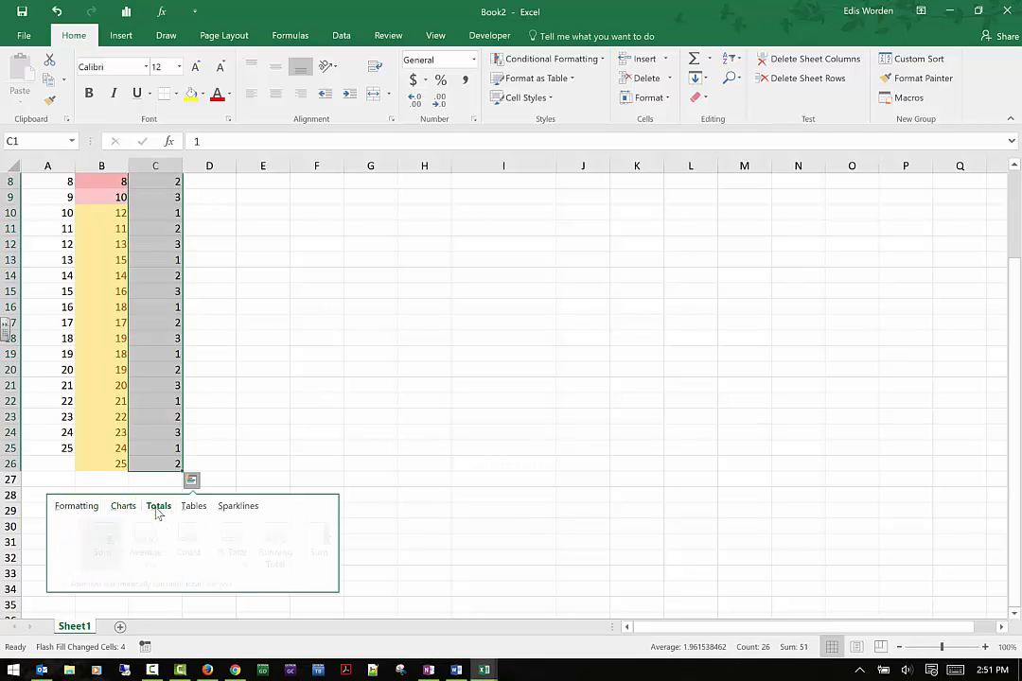
{"action": "left_click", "coordinate": [206, 506]}
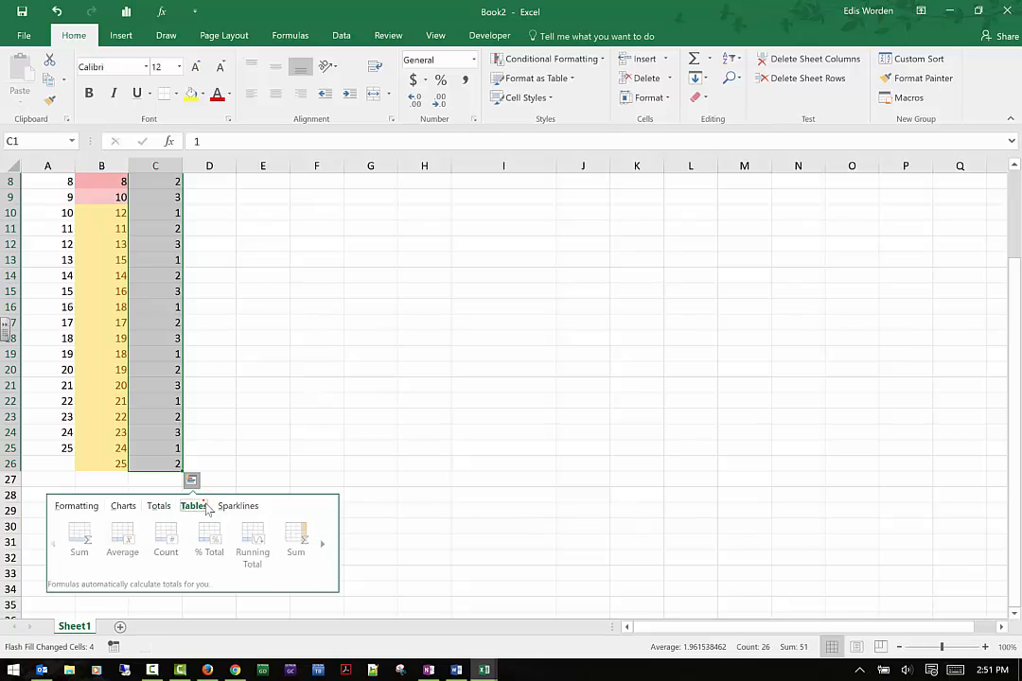
{"action": "left_click", "coordinate": [234, 507]}
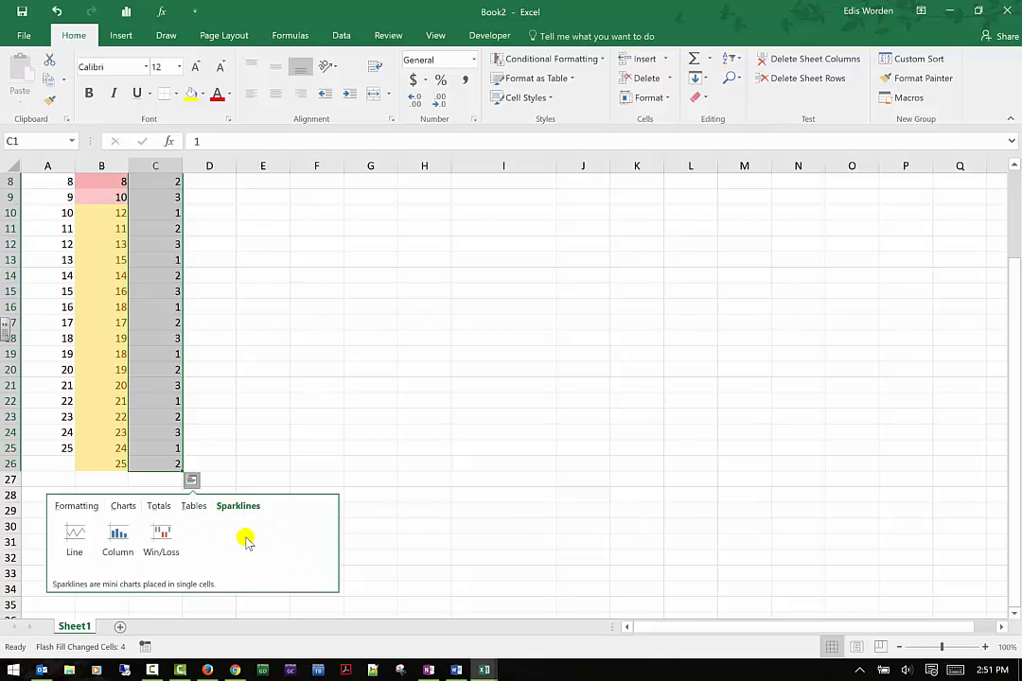
{"action": "left_click", "coordinate": [73, 533]}
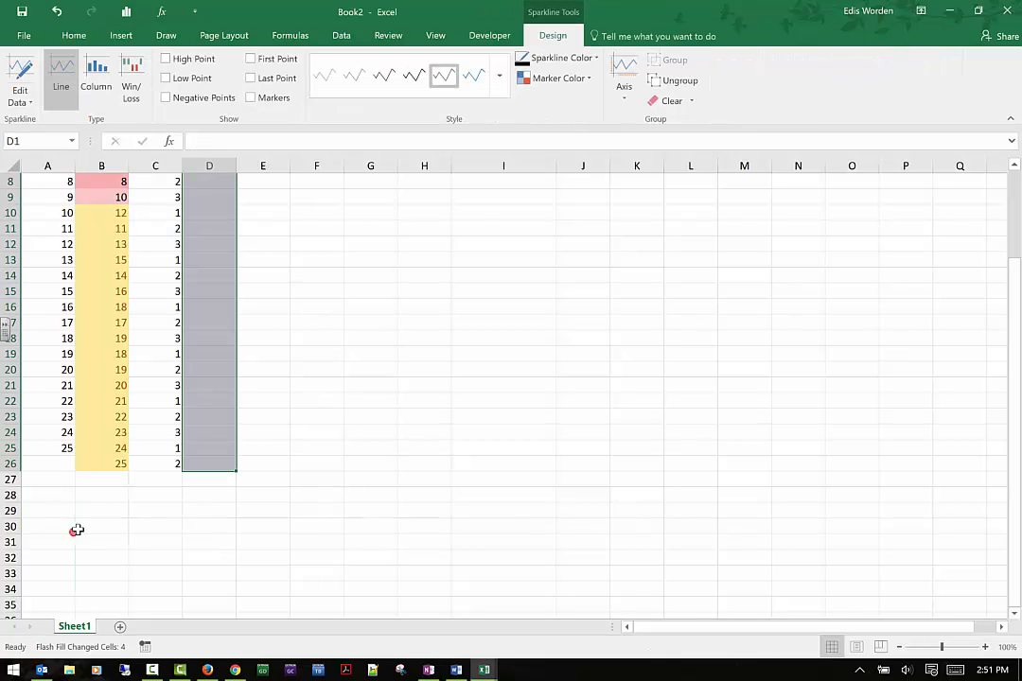
- Insert Column sparklines in D1 to D26 for the values in C1 to C26 using Quick Analysis
{"action": "scroll", "coordinate": [190, 520], "scroll_direction": "up", "scroll_amount": 3}
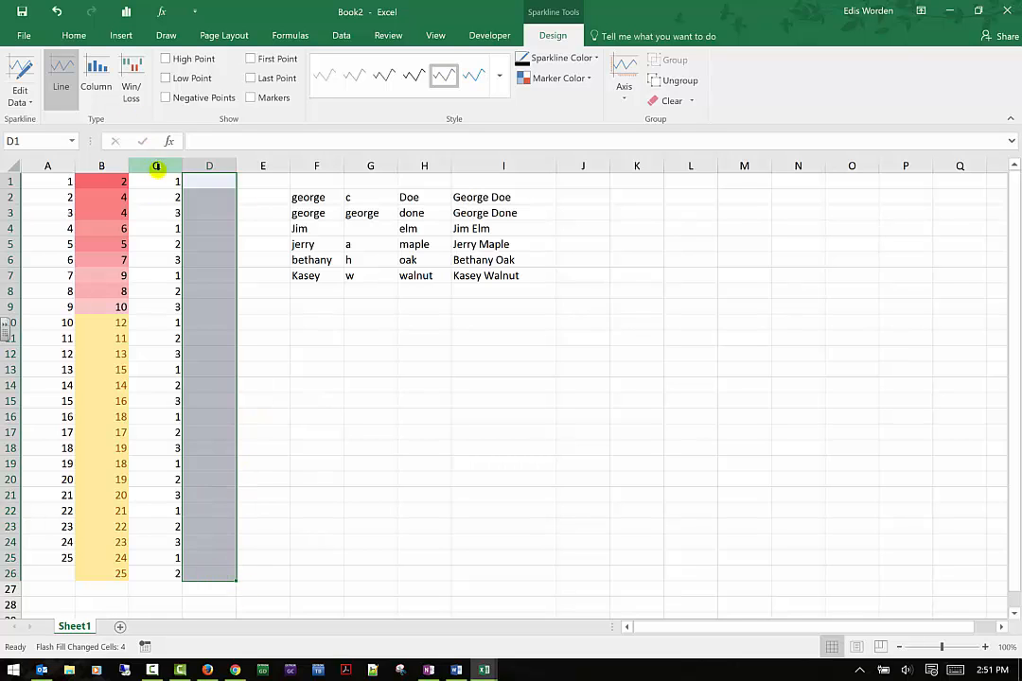
{"action": "left_click_drag", "start_coordinate": [155, 181], "coordinate": [156, 579]}
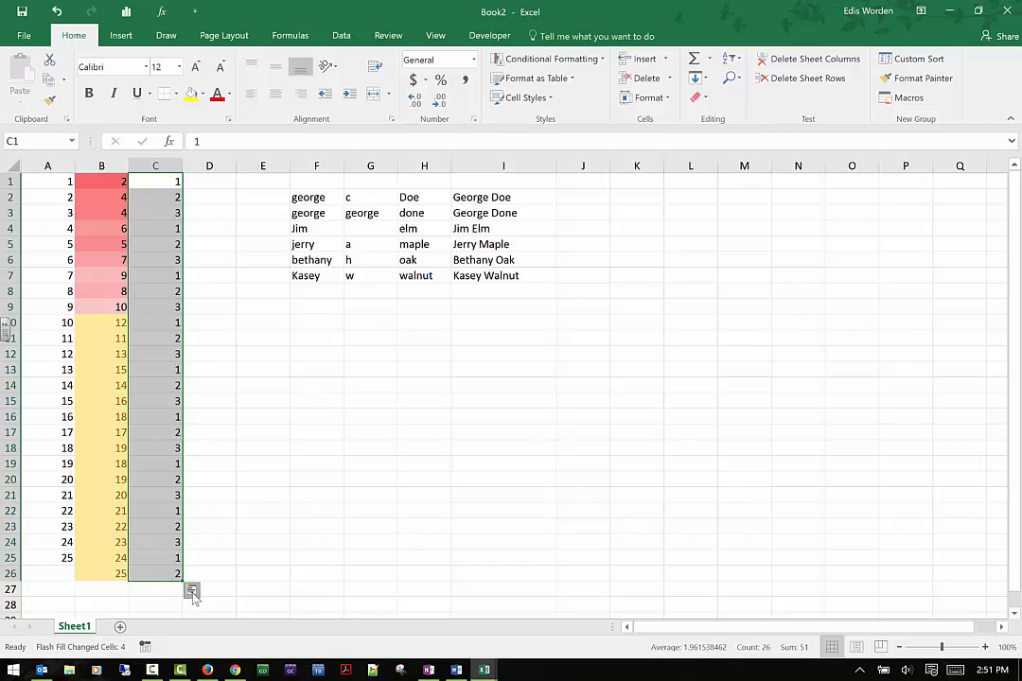
{"action": "left_click", "coordinate": [191, 592]}
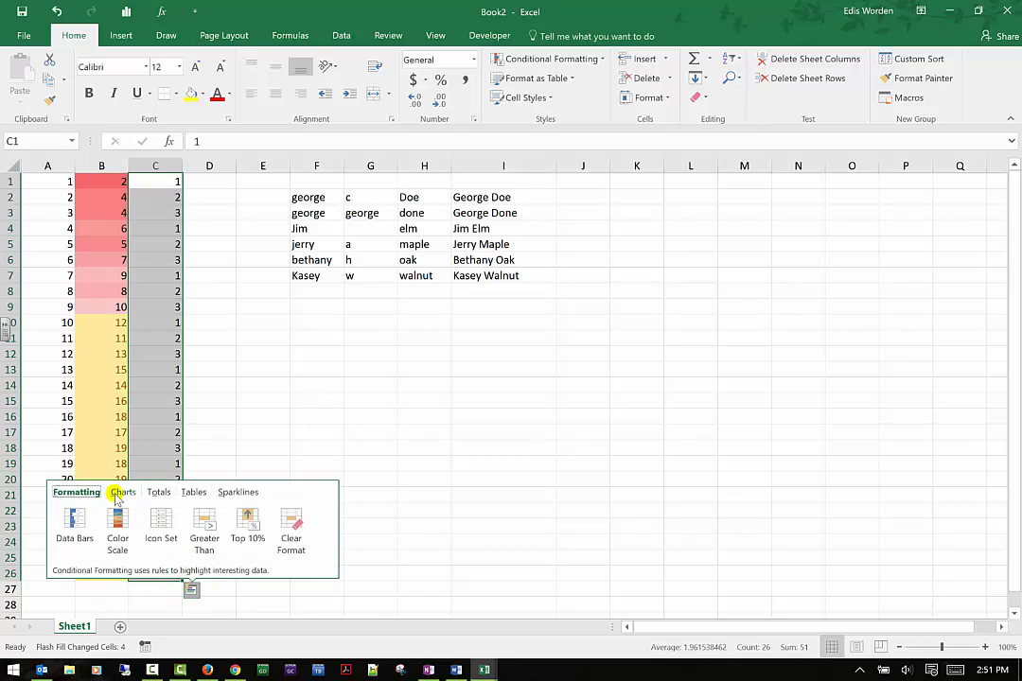
{"action": "left_click", "coordinate": [231, 493]}
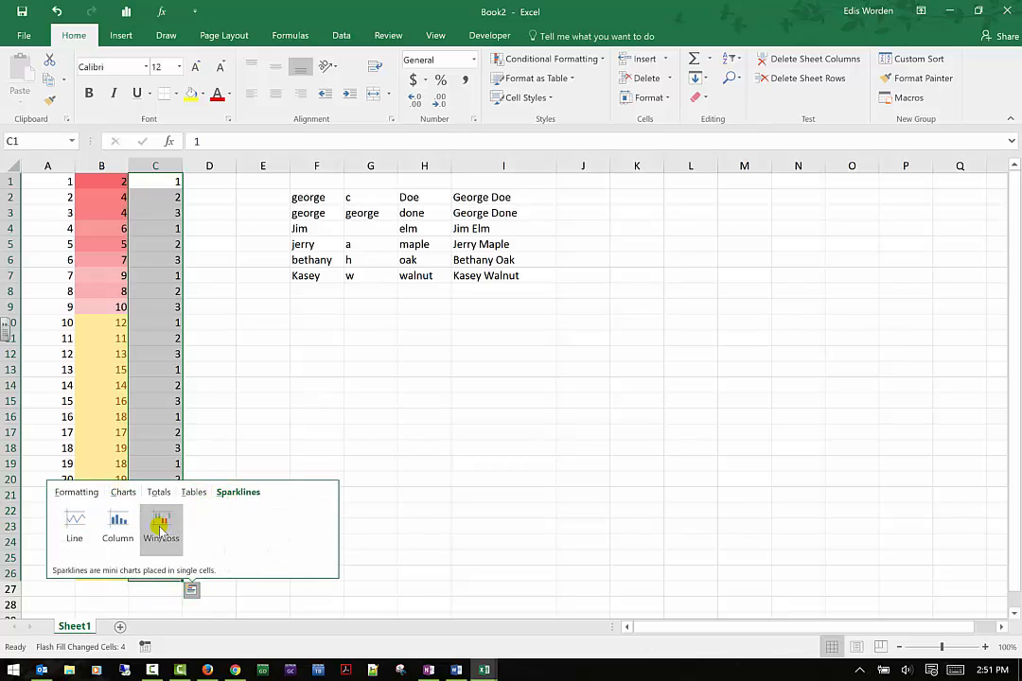
{"action": "left_click", "coordinate": [118, 527]}
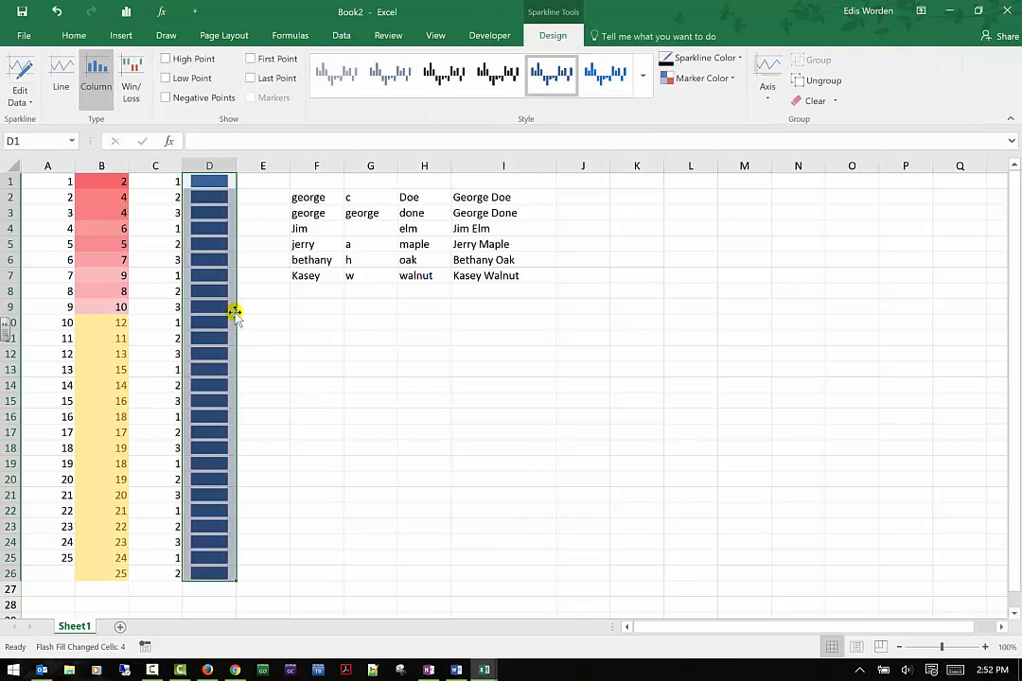
- Change the sparklines in D1 to D26 to the Line type
{"action": "scroll", "coordinate": [225, 369], "scroll_direction": "down", "scroll_amount": 2}
{"action": "scroll", "coordinate": [219, 393], "scroll_direction": "up", "scroll_amount": 2}
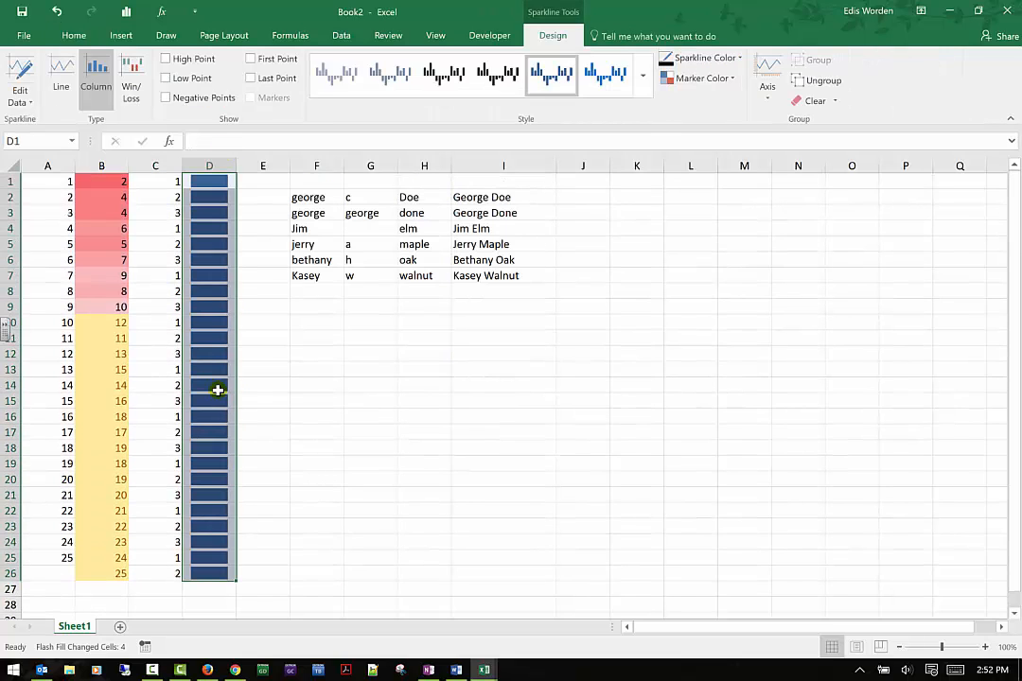
{"action": "left_click", "coordinate": [61, 76]}
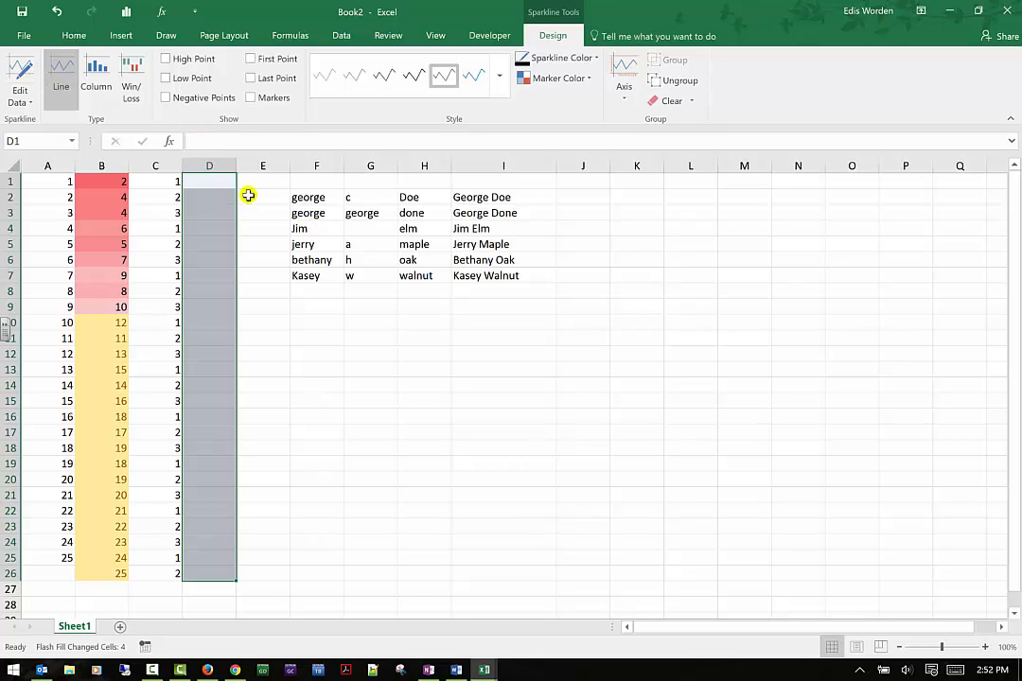
- Move the value 2 from C2 to D1 and fill the number series from C1 and D1 across to K1
{"action": "left_click", "coordinate": [166, 196]}
{"action": "left_click_drag", "start_coordinate": [167, 196], "coordinate": [210, 183]}
{"action": "left_click", "coordinate": [154, 213]}
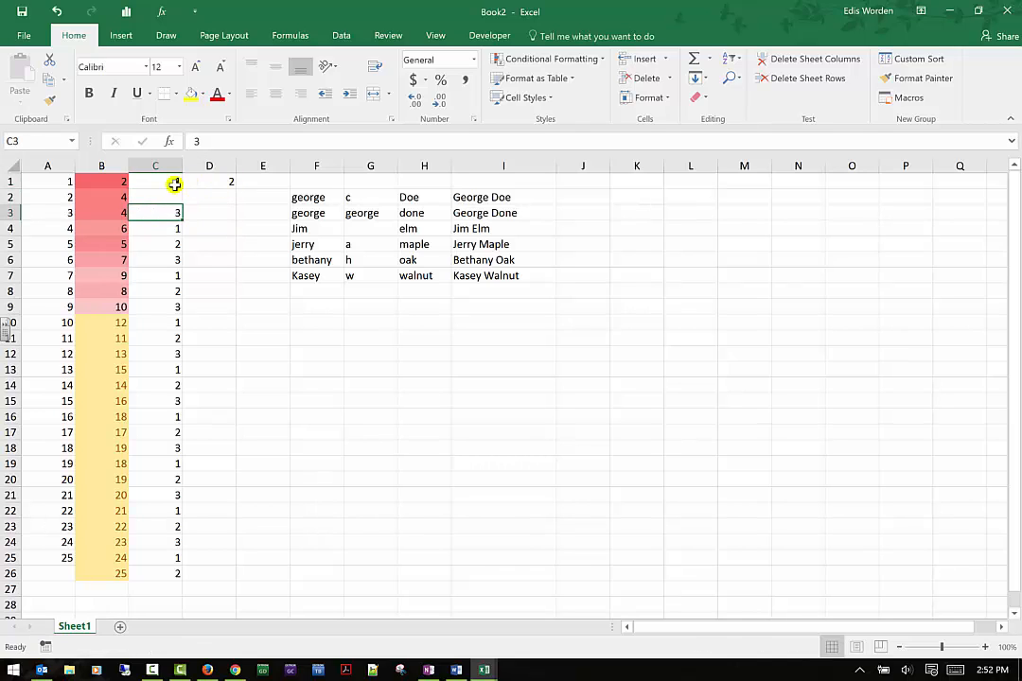
{"action": "left_click", "coordinate": [155, 182]}
{"action": "left_click_drag", "start_coordinate": [155, 183], "coordinate": [682, 200]}
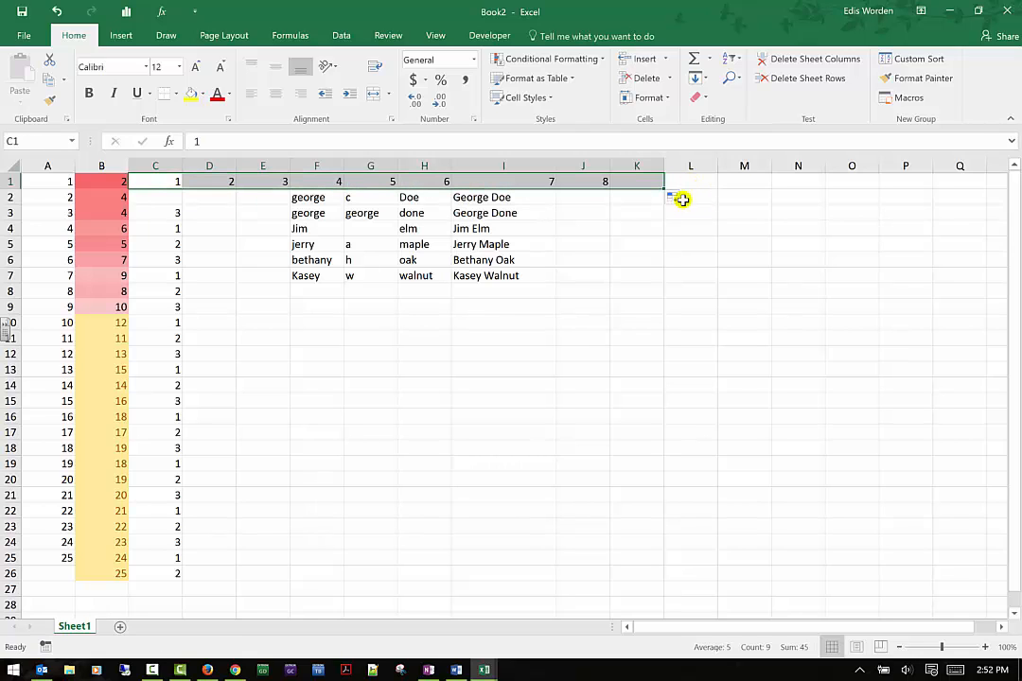
- Insert a Line sparkline in L1 for the values in C1 to K1 using Quick Analysis
{"action": "left_click", "coordinate": [675, 199]}
{"action": "left_click", "coordinate": [681, 200]}
{"action": "left_click", "coordinate": [653, 183]}
{"action": "left_click_drag", "start_coordinate": [155, 186], "coordinate": [643, 186]}
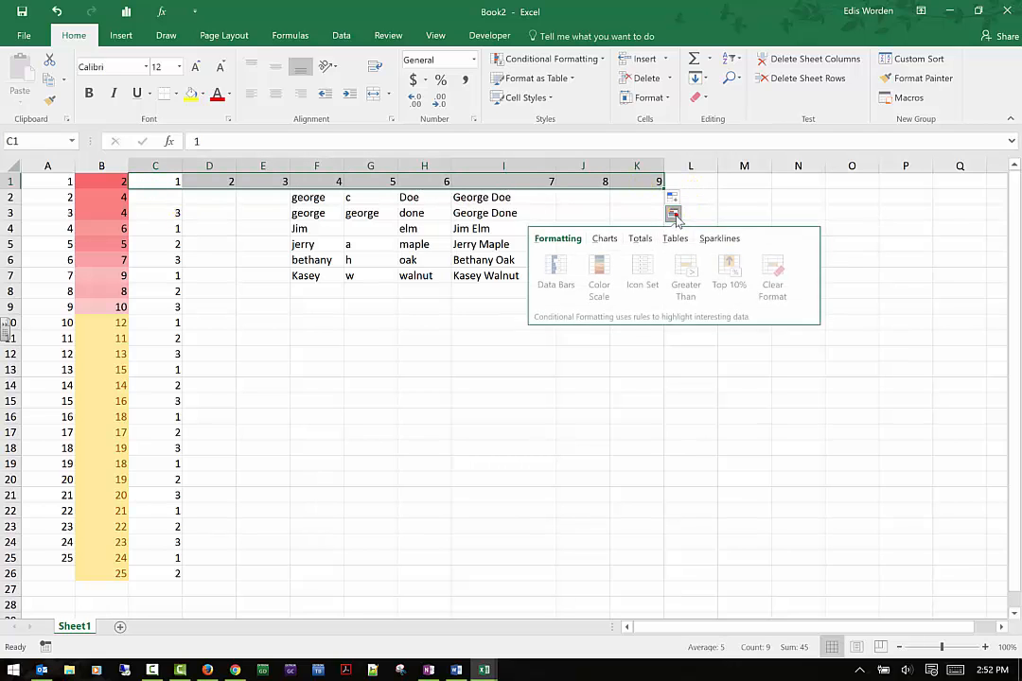
{"action": "left_click", "coordinate": [673, 214]}
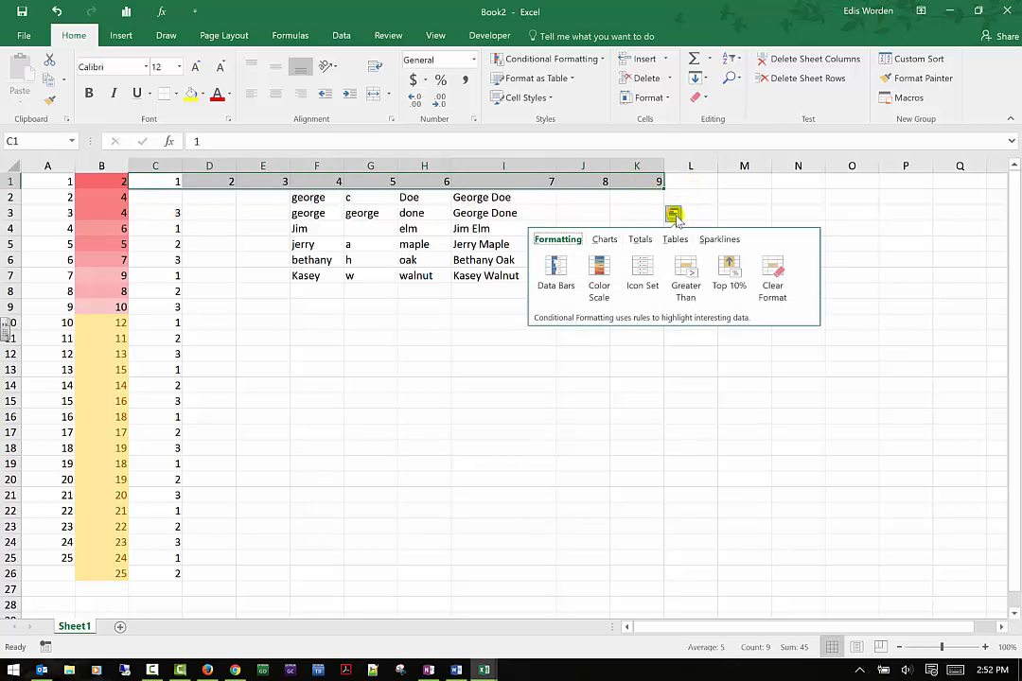
{"action": "left_click", "coordinate": [727, 241]}
{"action": "left_click", "coordinate": [551, 274]}
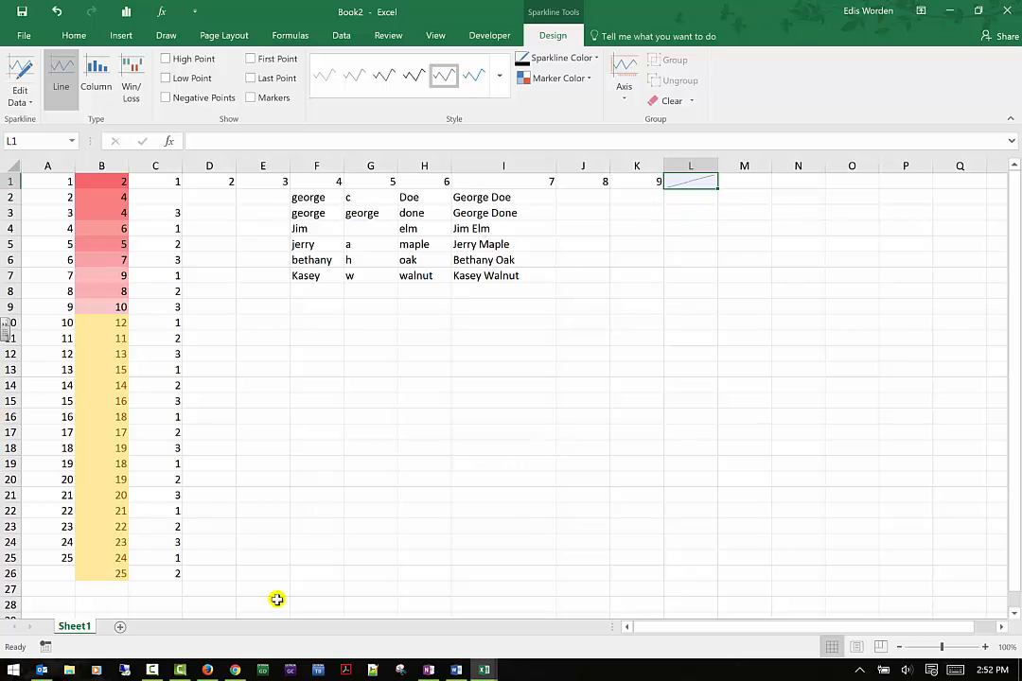
- Make both references in B26's formula absolute so that it reads =$A$25+$C$34
{"action": "left_click", "coordinate": [121, 573]}
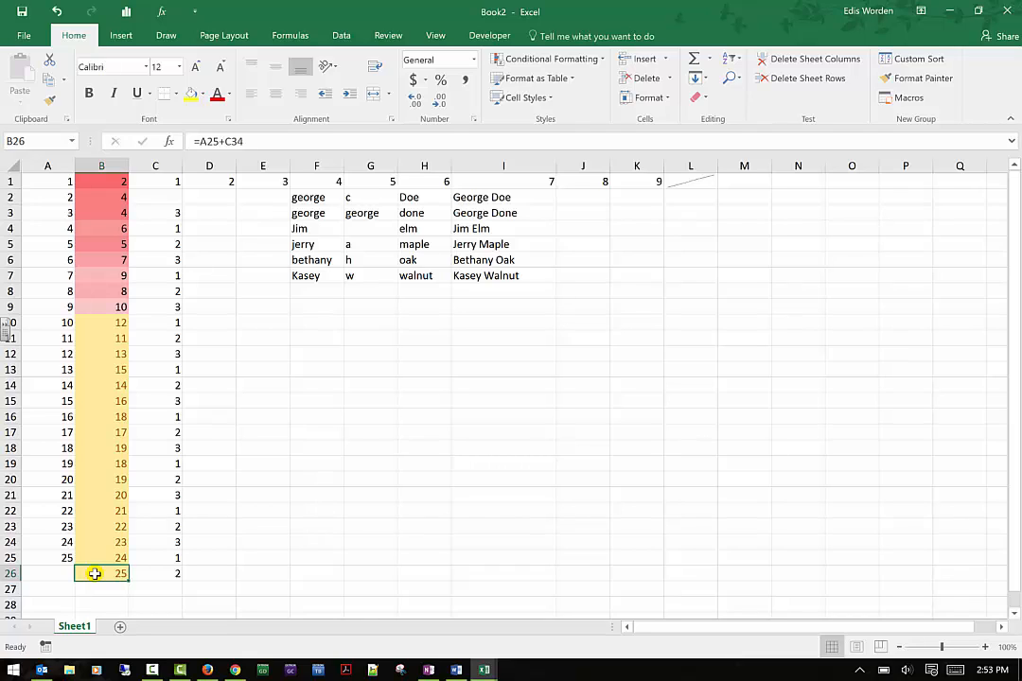
{"action": "left_click", "coordinate": [197, 141]}
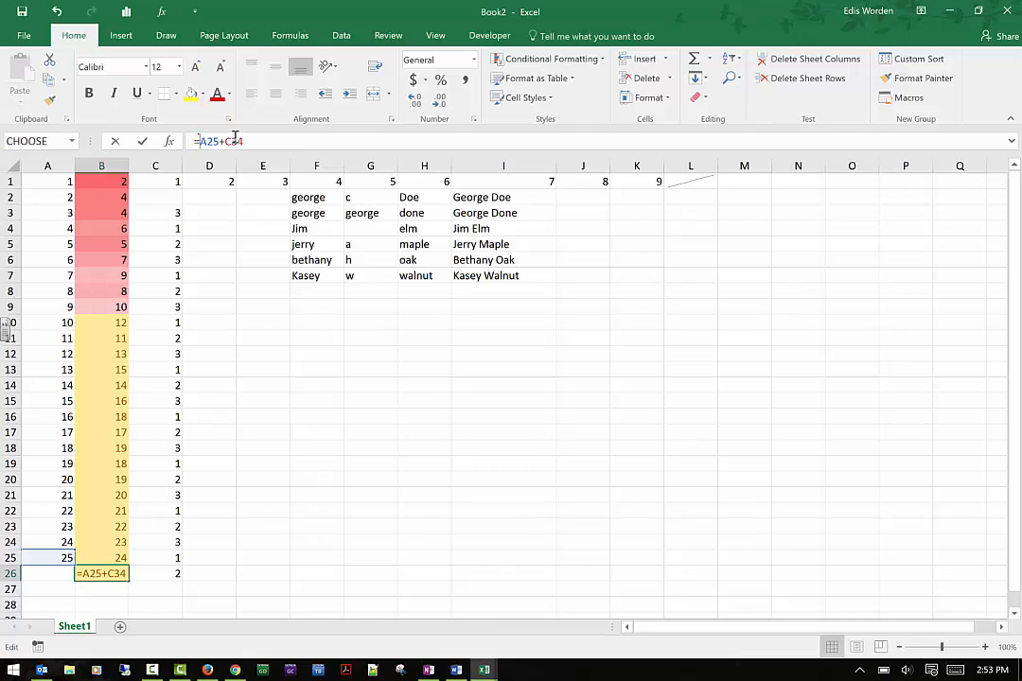
{"action": "type", "text": "$A"}
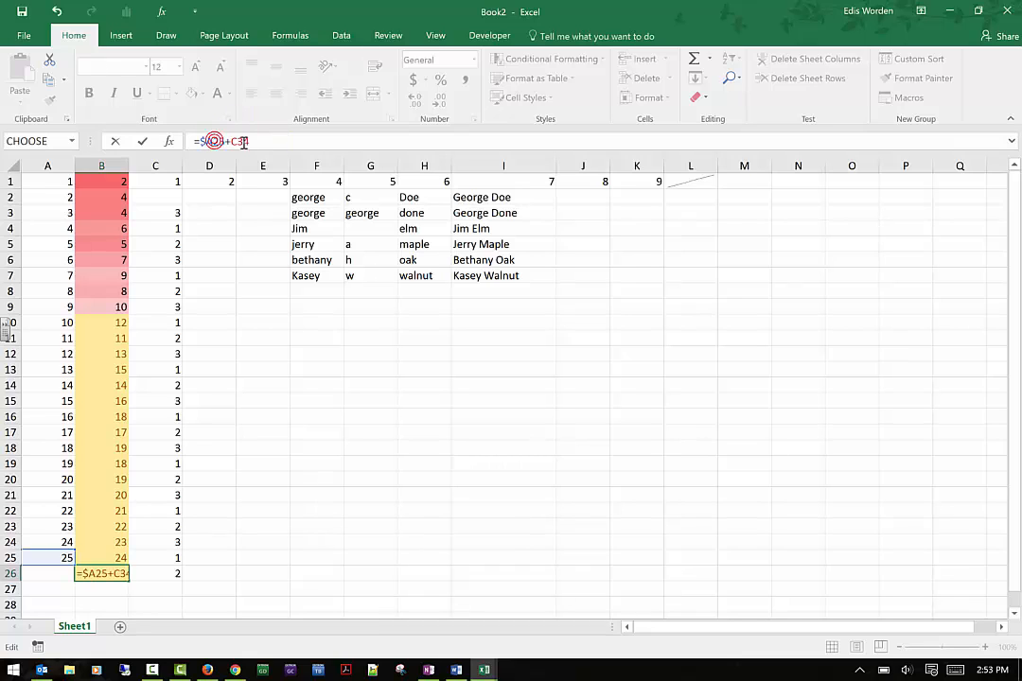
{"action": "type", "text": "$"}
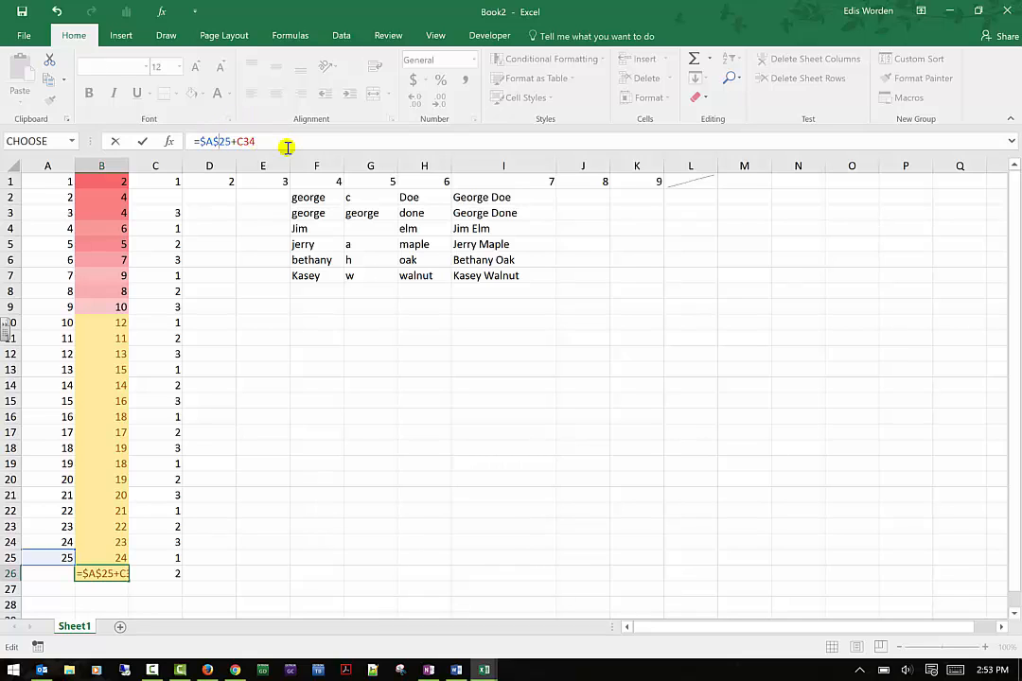
{"action": "left_click", "coordinate": [236, 141]}
{"action": "type", "text": "$A"}
{"action": "type", "text": "$C$"}
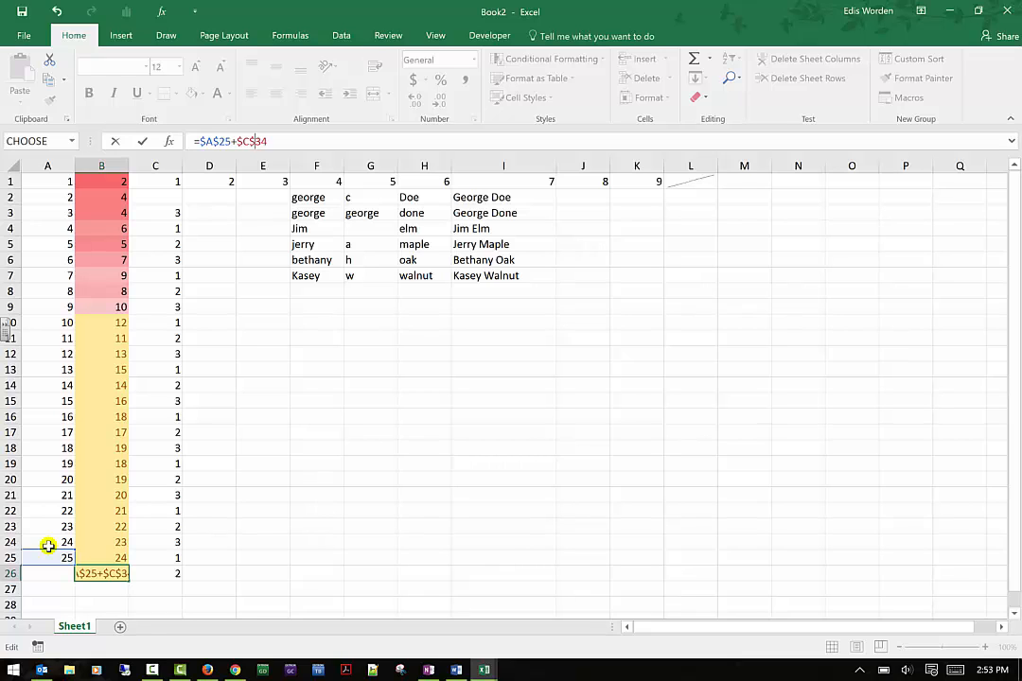
- Change the formula in B22 to =A22+C30
{"action": "left_click", "coordinate": [85, 512]}
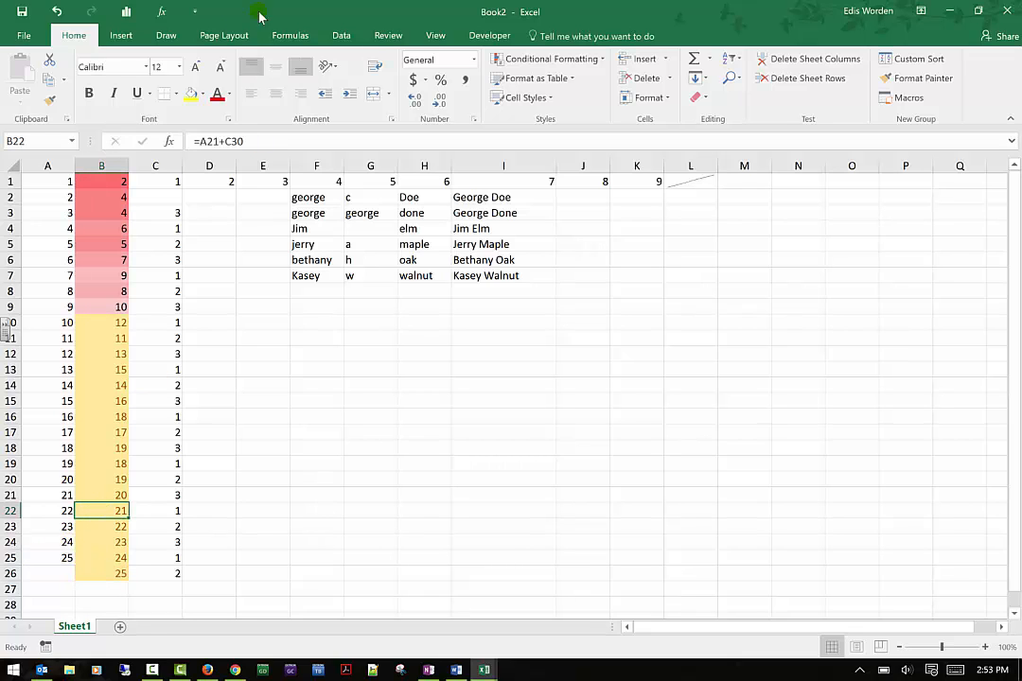
{"action": "left_click", "coordinate": [212, 141]}
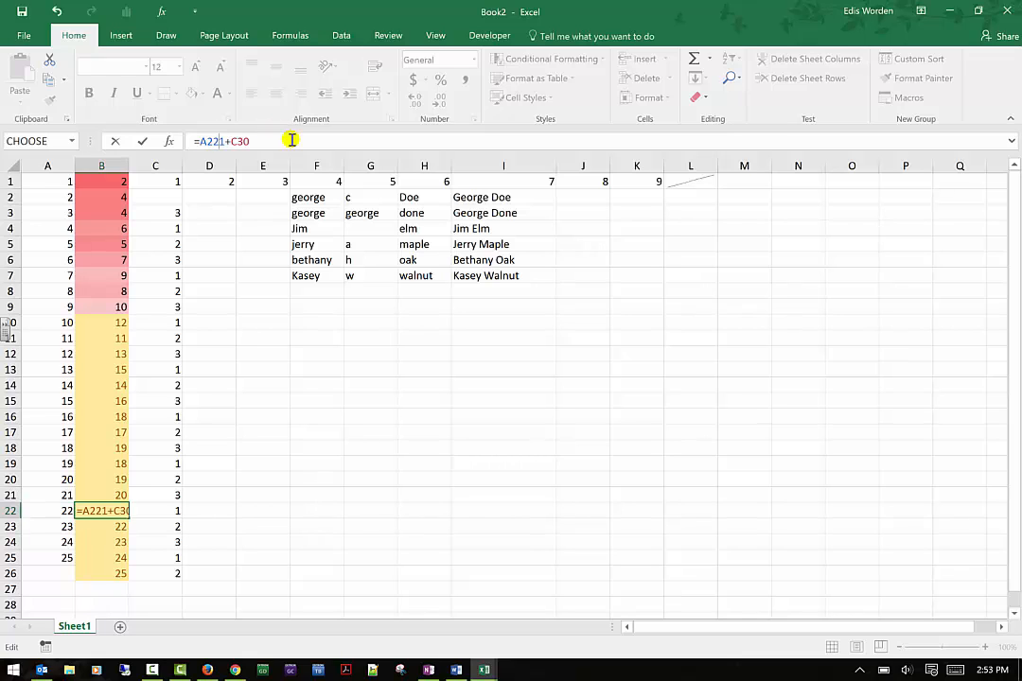
{"action": "key", "text": "Delete"}
{"action": "type", "text": "2"}
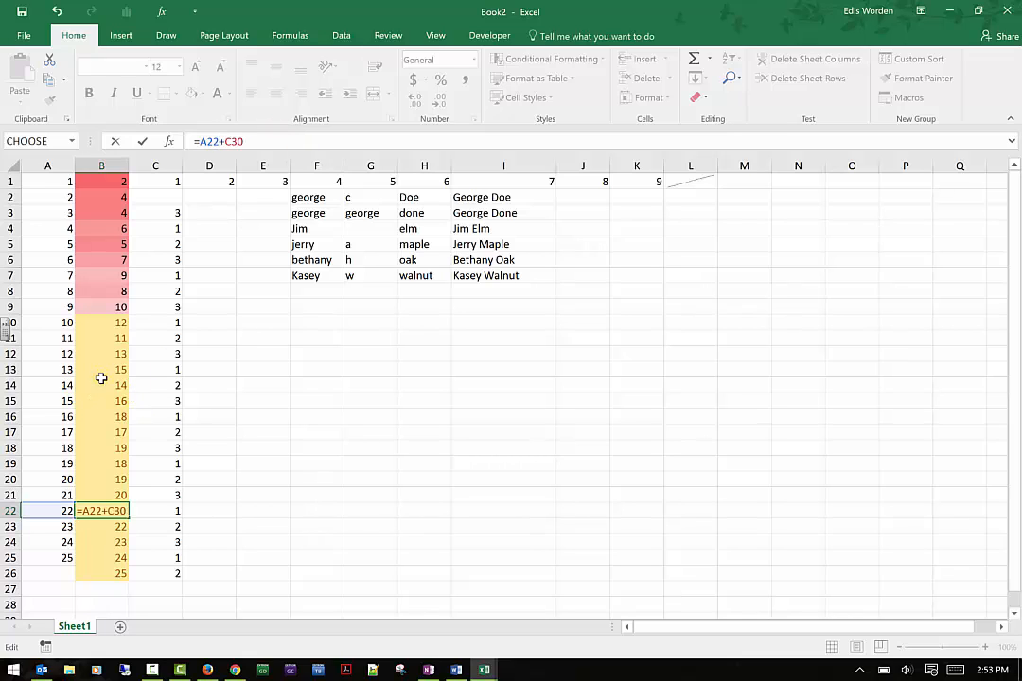
{"action": "left_click", "coordinate": [101, 378]}
- Review the error-checking options for B22 and ignore its Inconsistent Formula error
{"action": "left_click", "coordinate": [80, 511]}
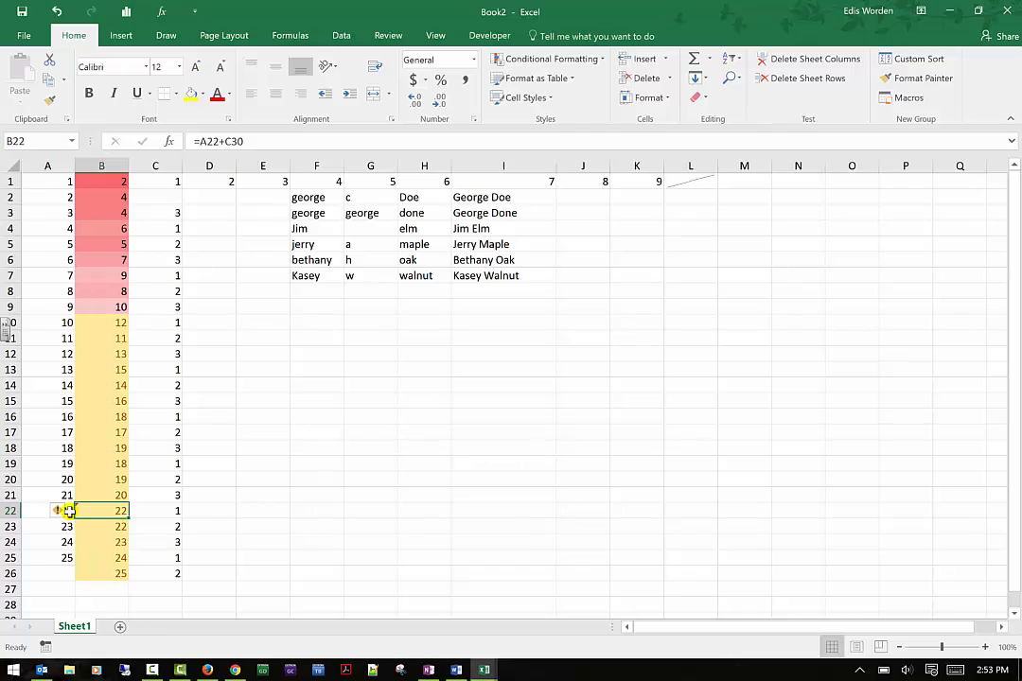
{"action": "left_click", "coordinate": [64, 512]}
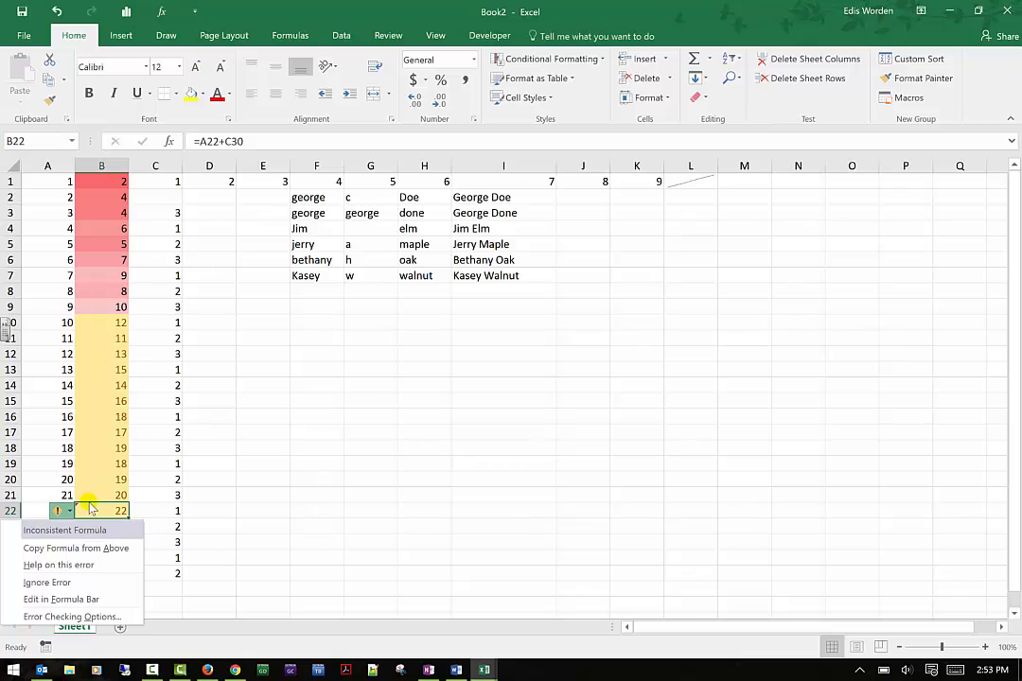
{"action": "left_click", "coordinate": [296, 417]}
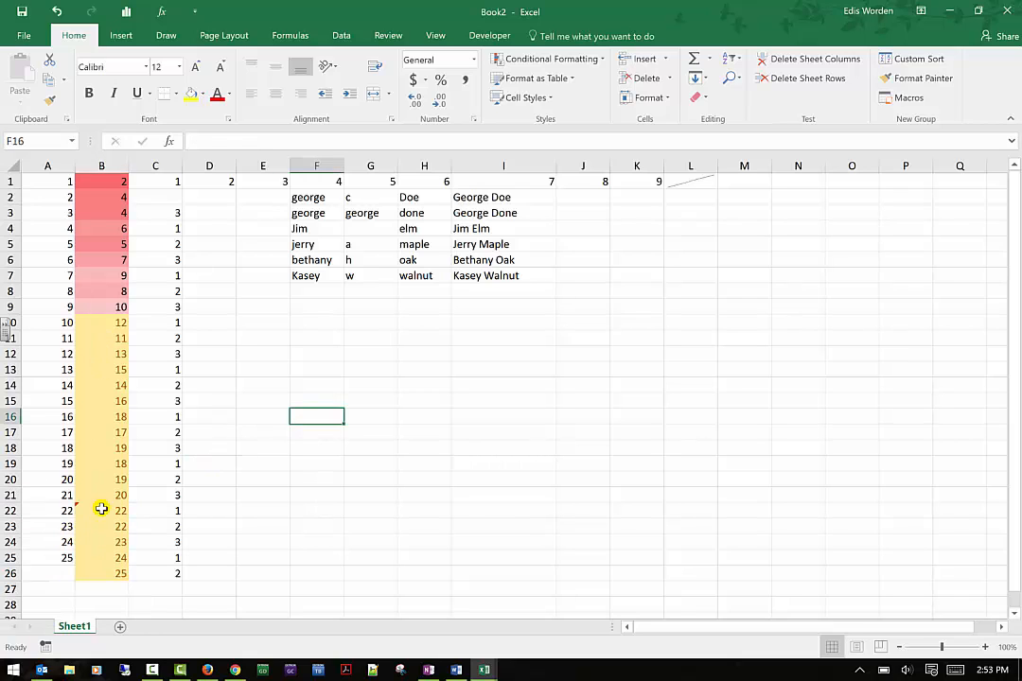
{"action": "left_click", "coordinate": [101, 509]}
{"action": "left_click", "coordinate": [57, 510]}
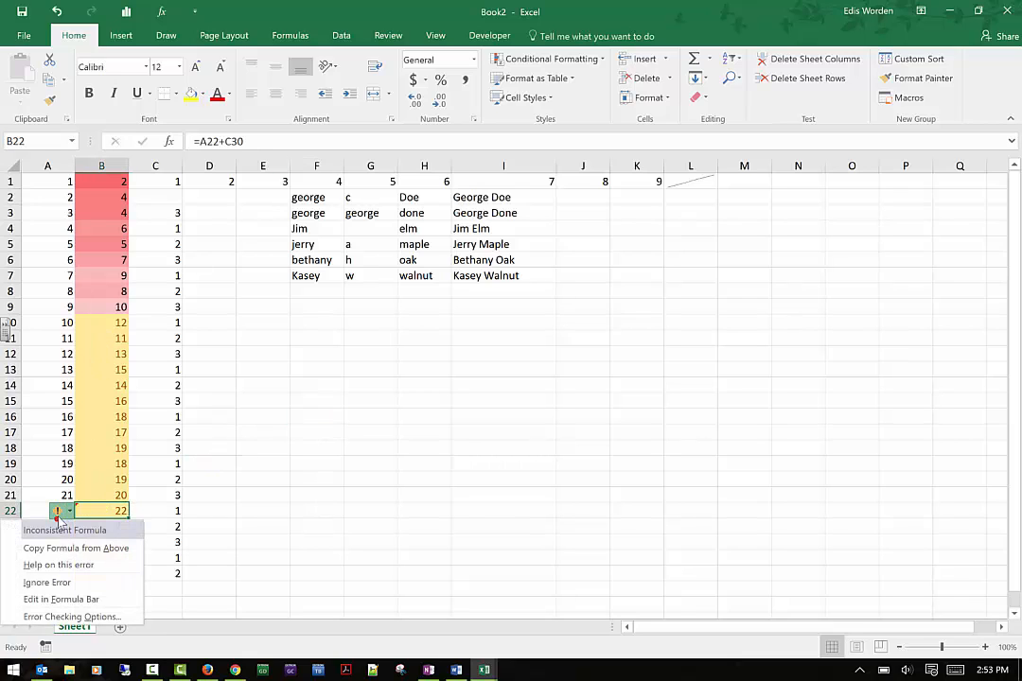
{"action": "left_click", "coordinate": [53, 583]}
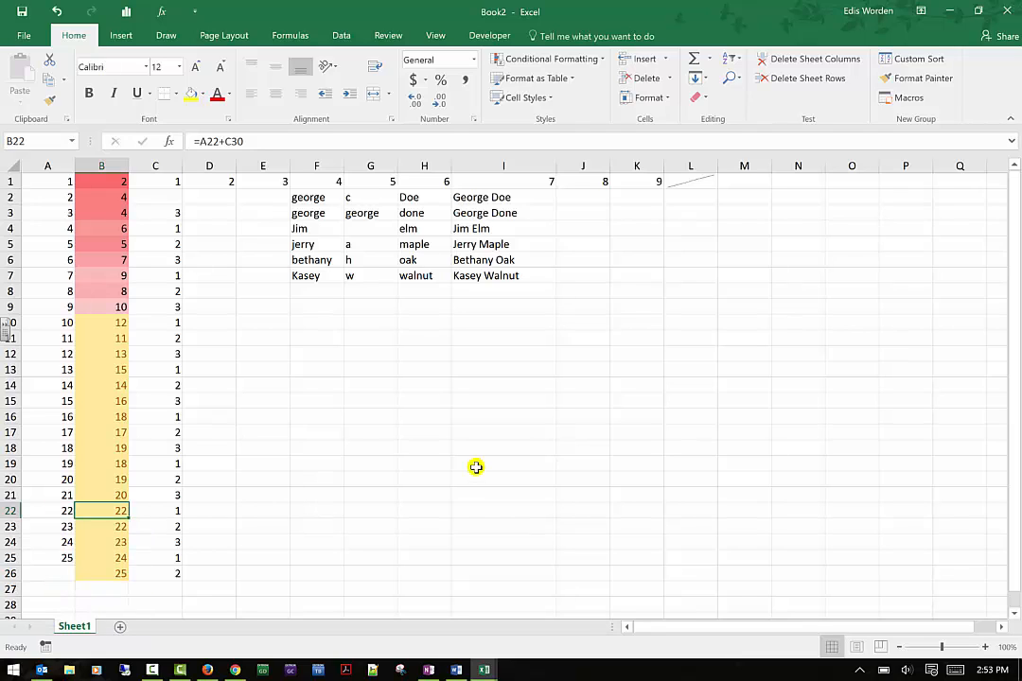
{"action": "left_click", "coordinate": [86, 576]}
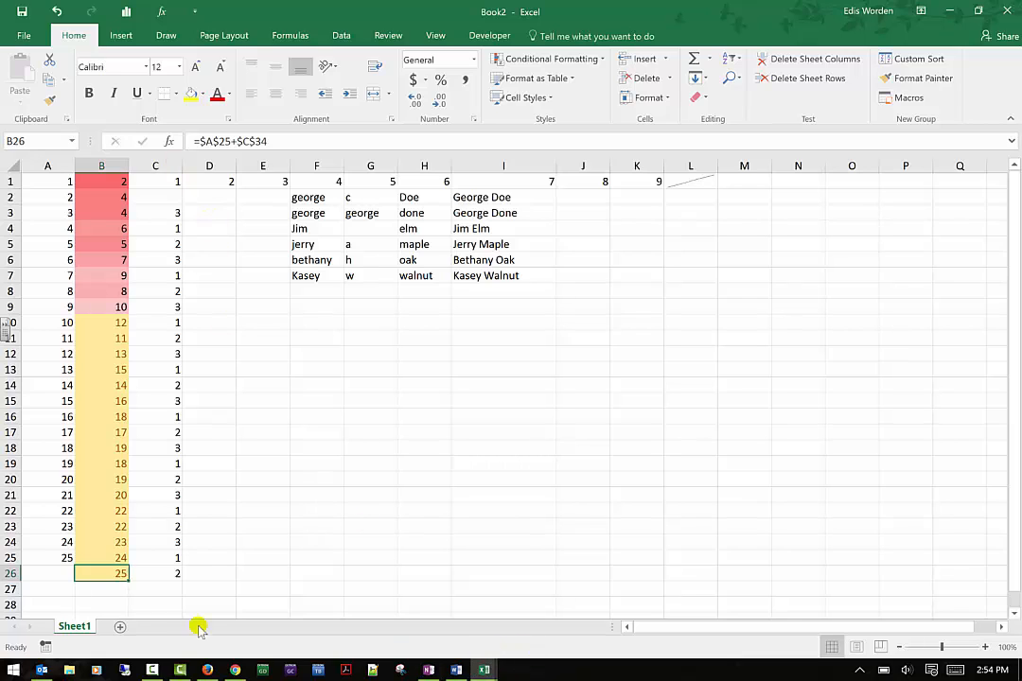
{"action": "left_click", "coordinate": [151, 670]}
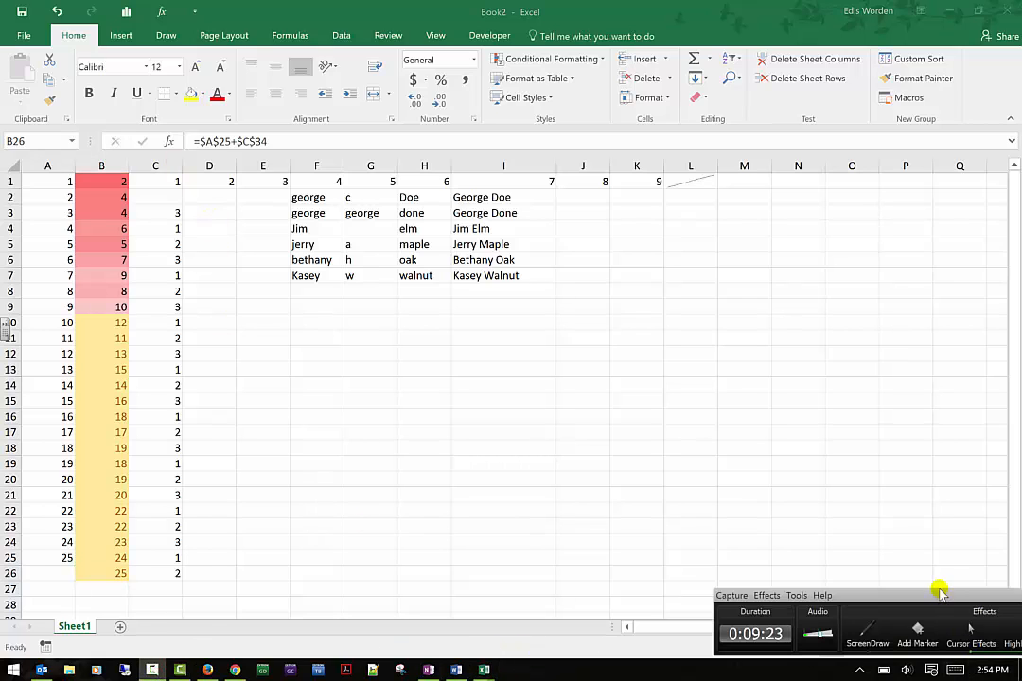
{"action": "left_click_drag", "start_coordinate": [938, 593], "coordinate": [744, 565]}
{"action": "left_click", "coordinate": [983, 597]}
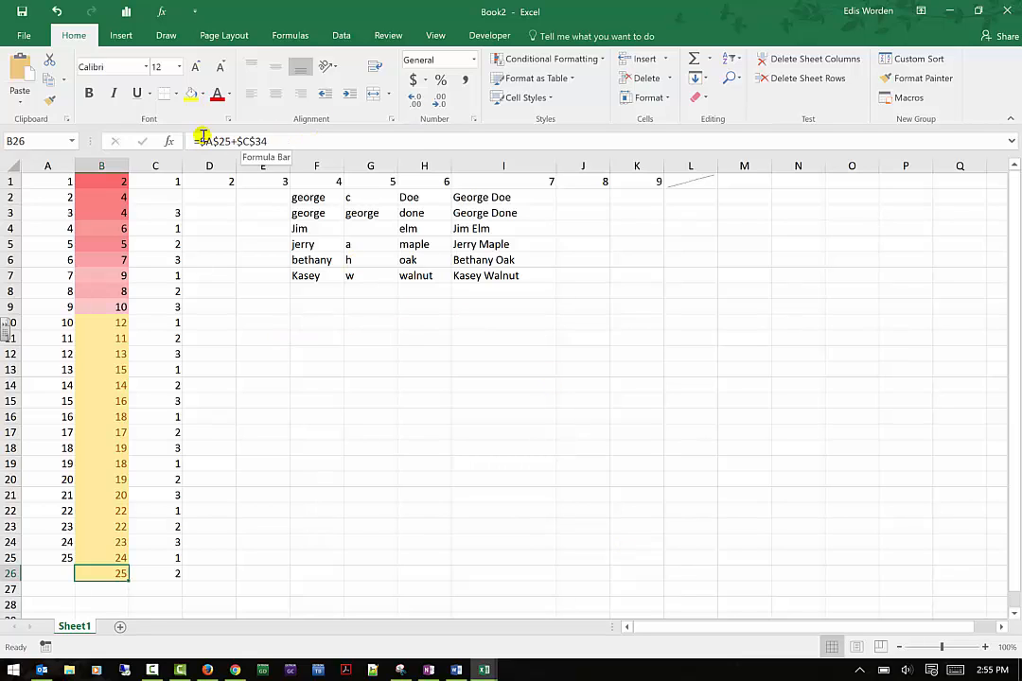
{"action": "left_click", "coordinate": [339, 387]}
{"action": "left_click", "coordinate": [120, 36]}
{"action": "left_click", "coordinate": [167, 77]}
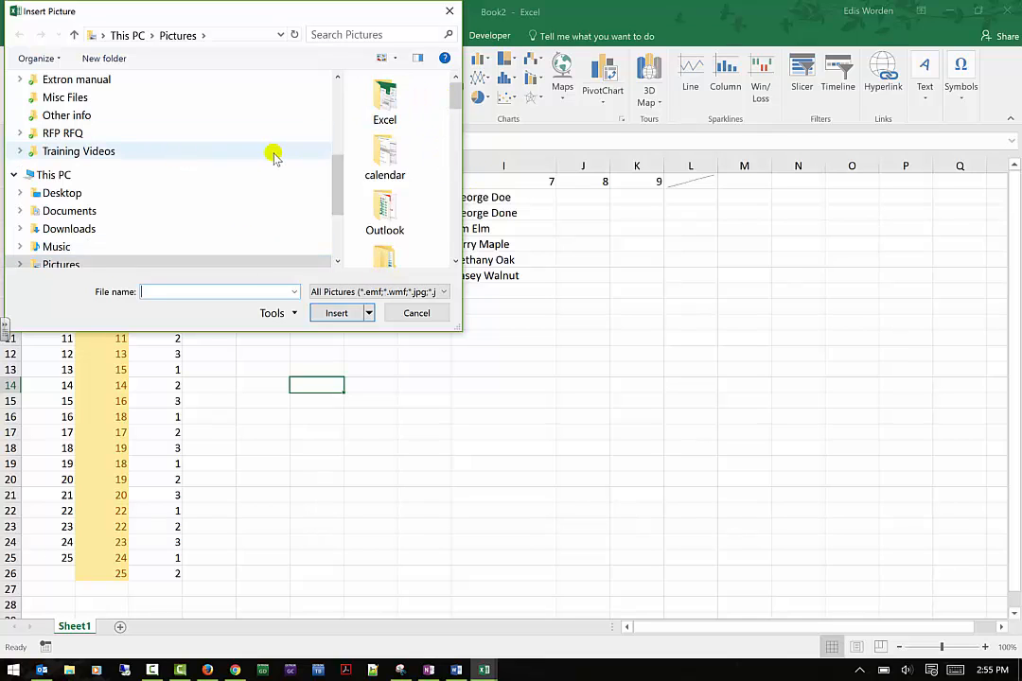
{"action": "scroll", "coordinate": [383, 133], "scroll_direction": "down", "scroll_amount": 10}
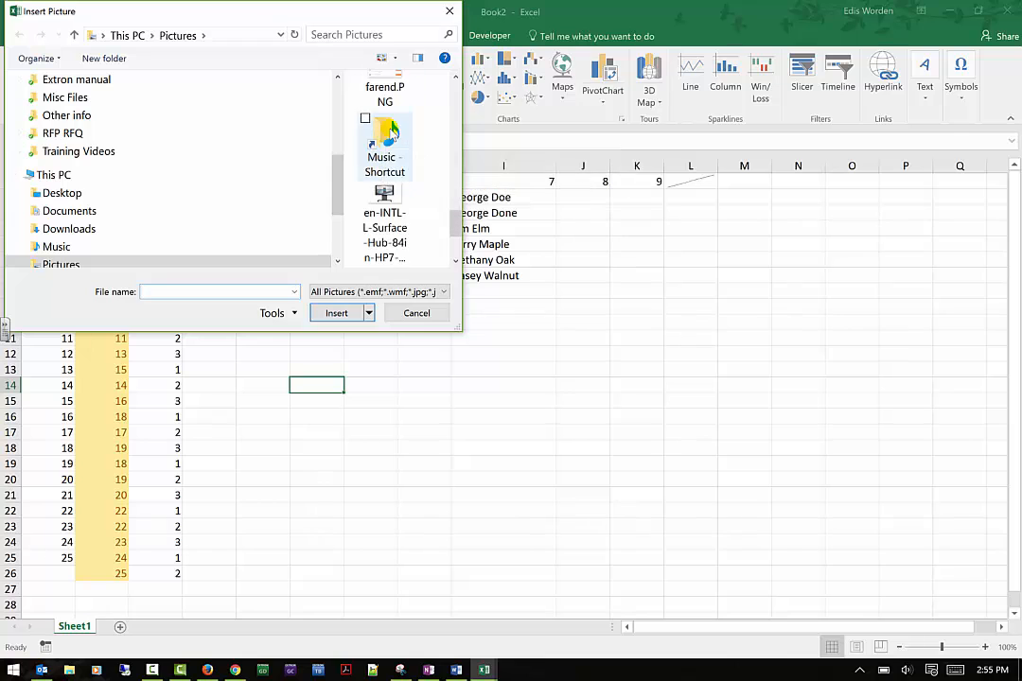
{"action": "scroll", "coordinate": [428, 152], "scroll_direction": "down", "scroll_amount": 3}
{"action": "scroll", "coordinate": [426, 150], "scroll_direction": "up", "scroll_amount": 15}
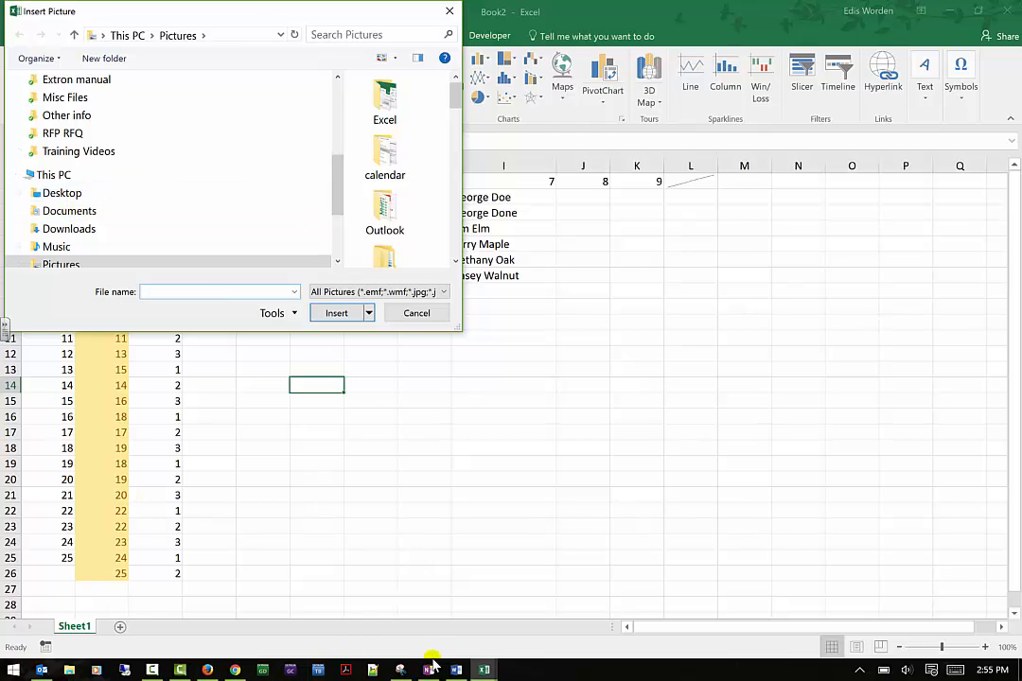
- Switch to the Snipping Tool, copy the snip of the $A$2 reference table, and cancel the picture insertion in Excel
{"action": "left_click", "coordinate": [400, 669]}
{"action": "left_click", "coordinate": [140, 217]}
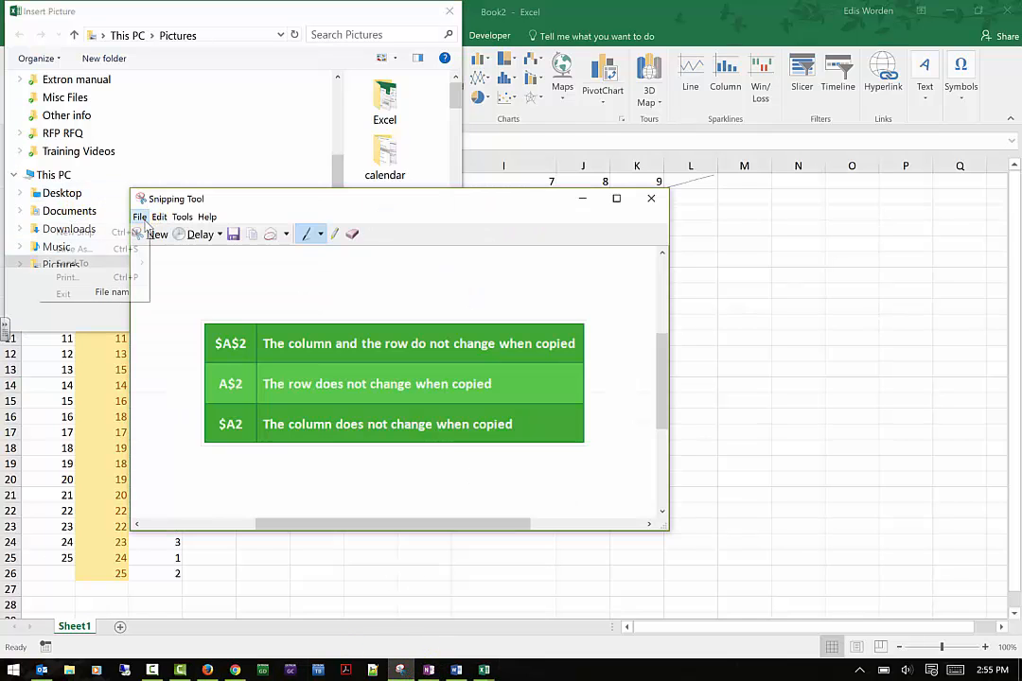
{"action": "mouse_move", "coordinate": [159, 217]}
{"action": "left_click", "coordinate": [254, 238]}
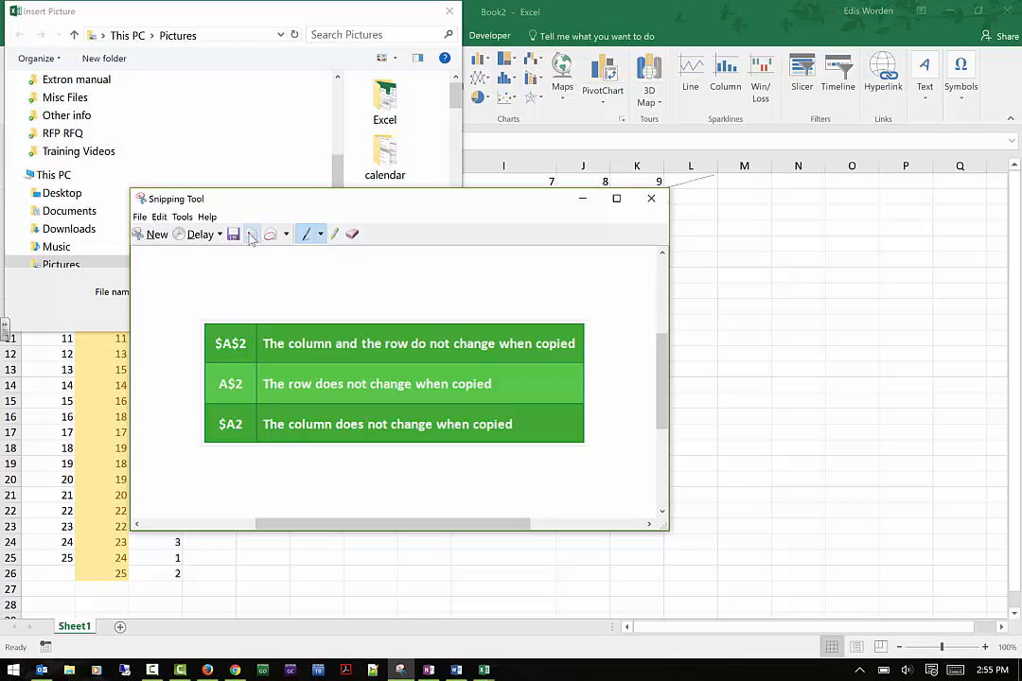
{"action": "left_click", "coordinate": [419, 13]}
{"action": "left_click_drag", "start_coordinate": [370, 14], "coordinate": [365, 58]}
{"action": "left_click", "coordinate": [443, 59]}
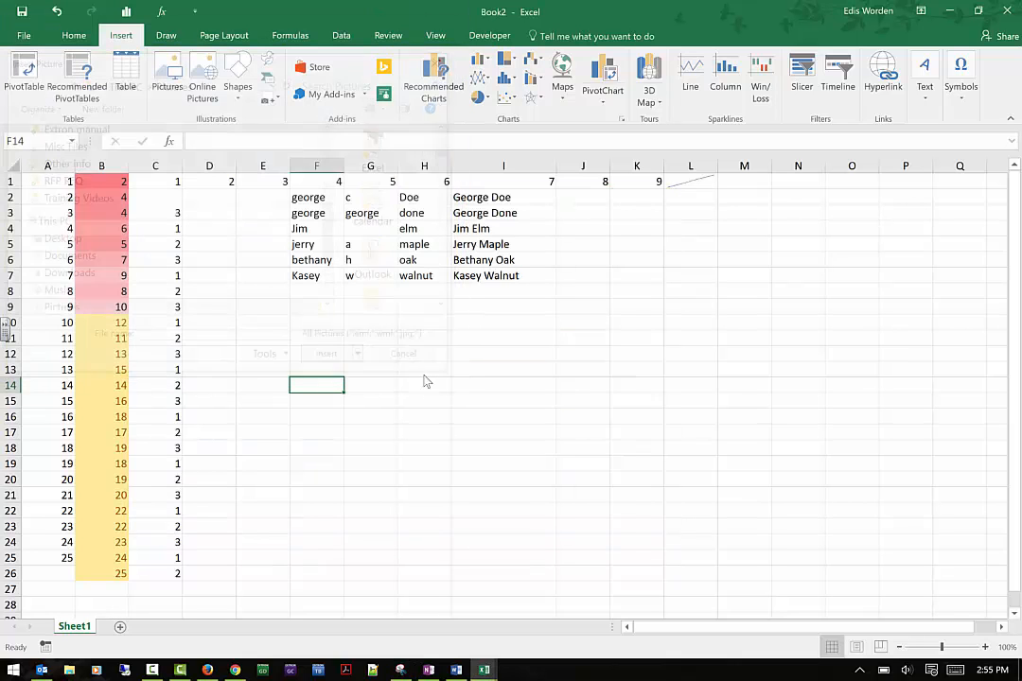
- Paste the copied reference table picture into the sheet and position it below the names, clear of column C
{"action": "right_click", "coordinate": [349, 335]}
{"action": "left_click", "coordinate": [373, 401]}
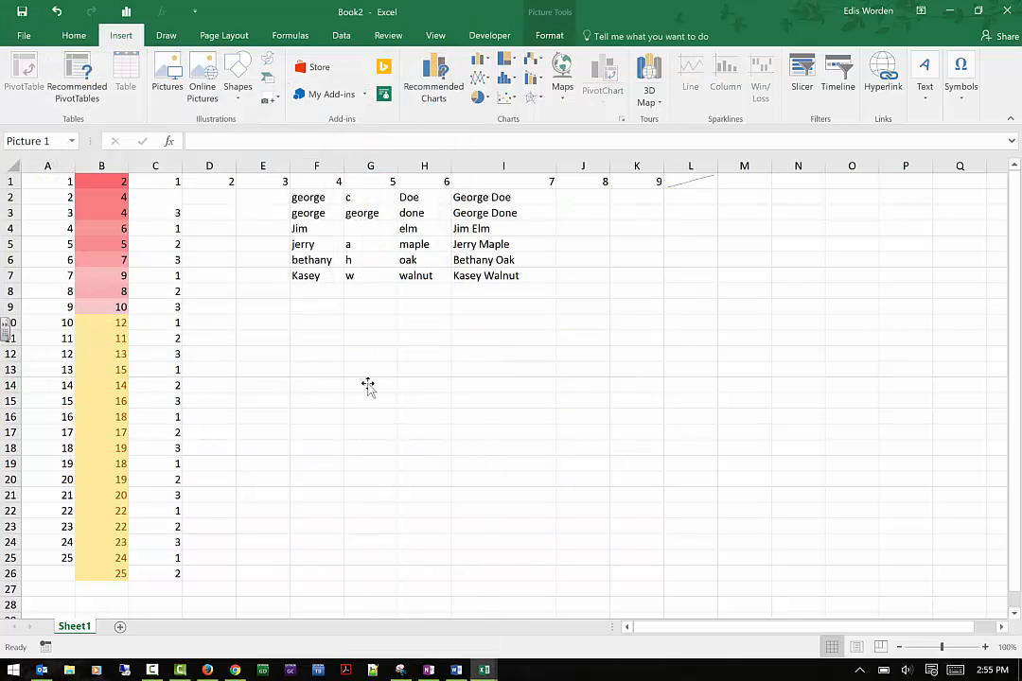
{"action": "left_click_drag", "start_coordinate": [511, 383], "coordinate": [348, 330]}
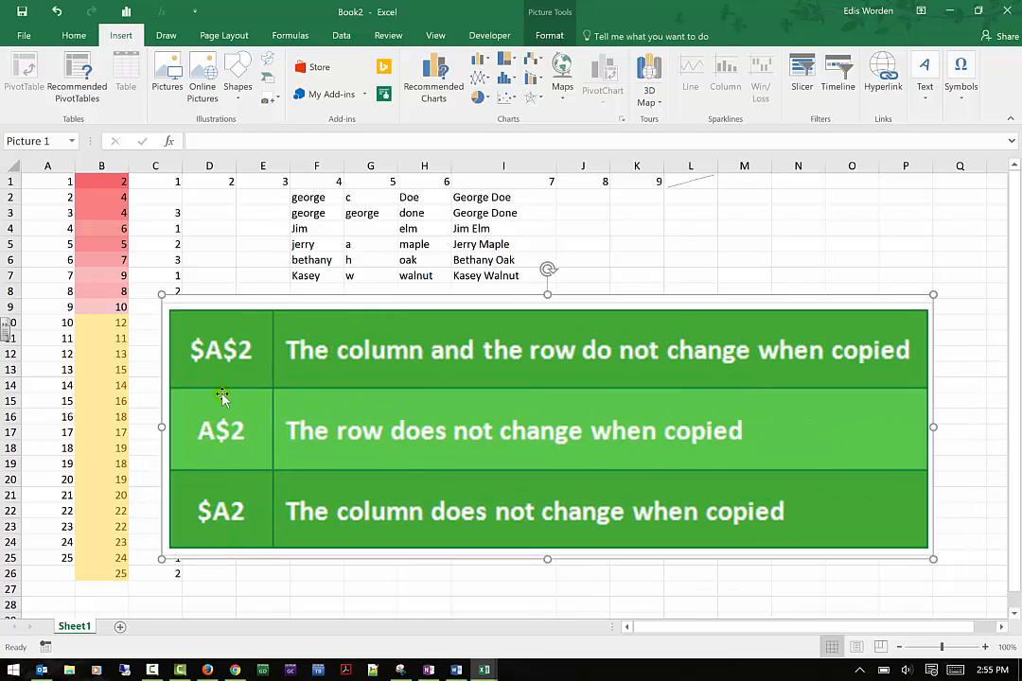
{"action": "left_click", "coordinate": [114, 574]}
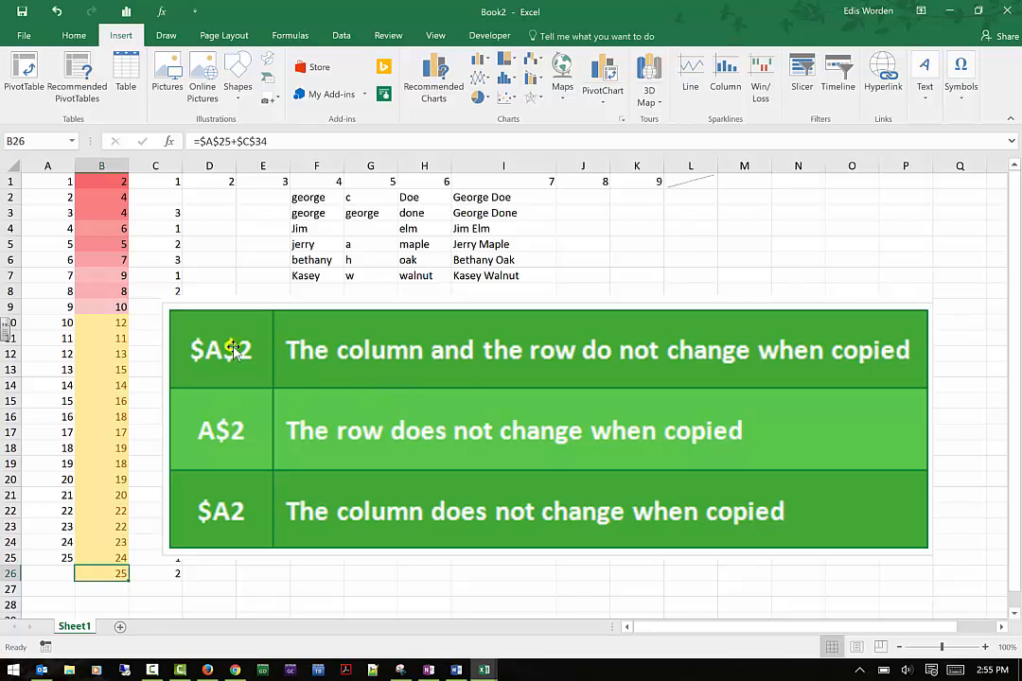
{"action": "left_click_drag", "start_coordinate": [727, 335], "coordinate": [776, 293]}
- Fill the absolute-reference formula from B26 down to B36
{"action": "scroll", "coordinate": [180, 489], "scroll_direction": "down", "scroll_amount": 2}
{"action": "left_click", "coordinate": [109, 478]}
{"action": "scroll", "coordinate": [140, 483], "scroll_direction": "down", "scroll_amount": 2}
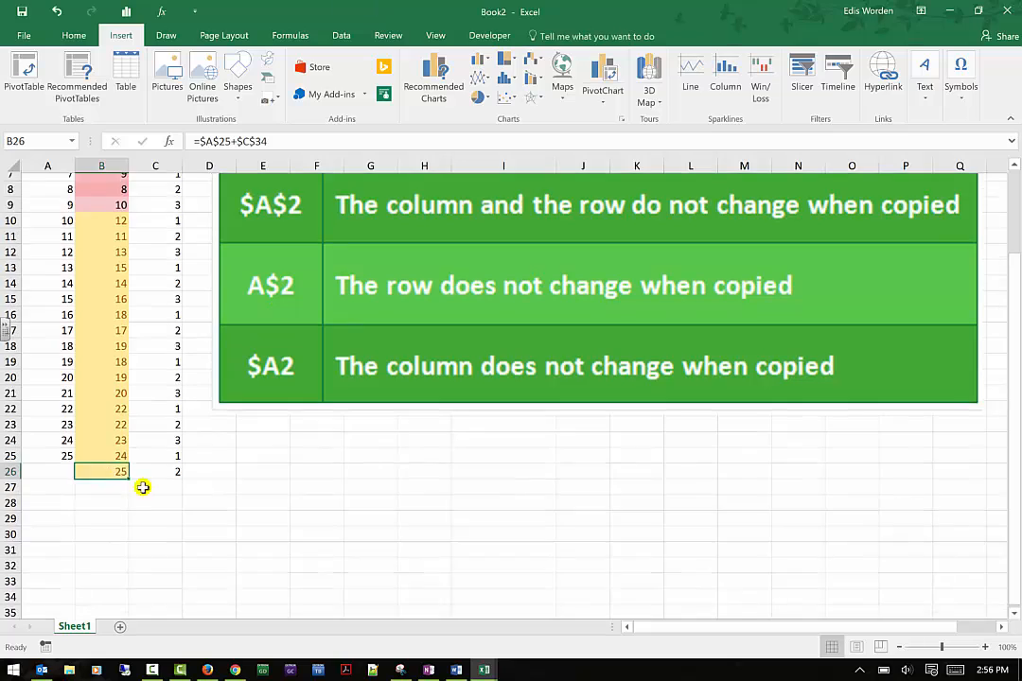
{"action": "left_click_drag", "start_coordinate": [127, 425], "coordinate": [95, 579]}
- Inspect the formulas copied into the cells between B27 and B34
{"action": "left_click", "coordinate": [87, 434]}
{"action": "left_click", "coordinate": [85, 465]}
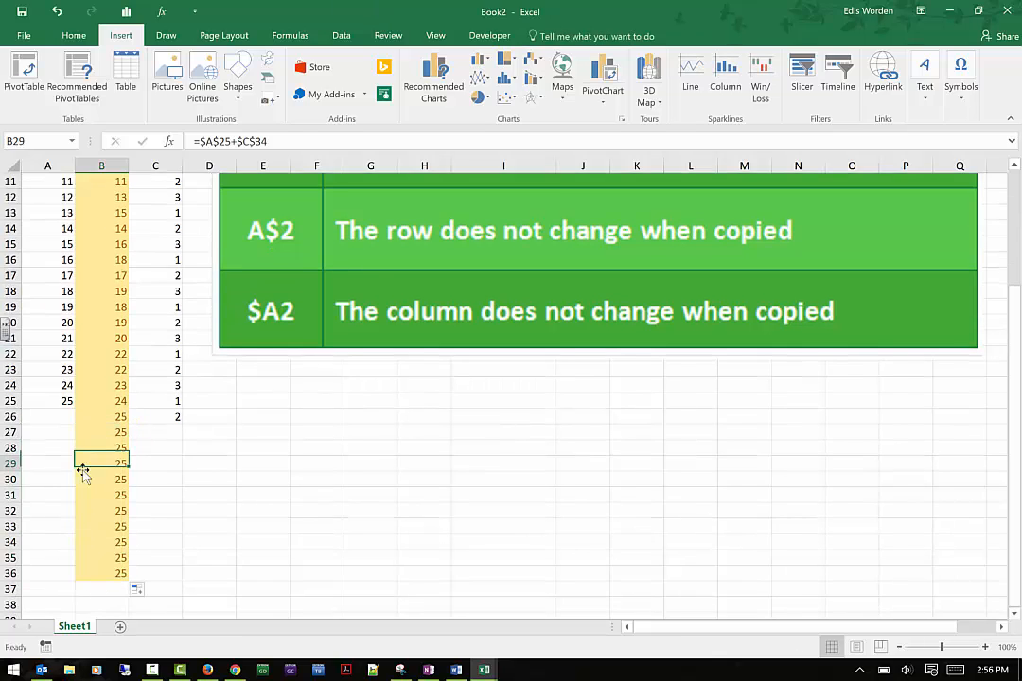
{"action": "left_click", "coordinate": [86, 480]}
{"action": "left_click", "coordinate": [93, 531]}
{"action": "left_click", "coordinate": [88, 545]}
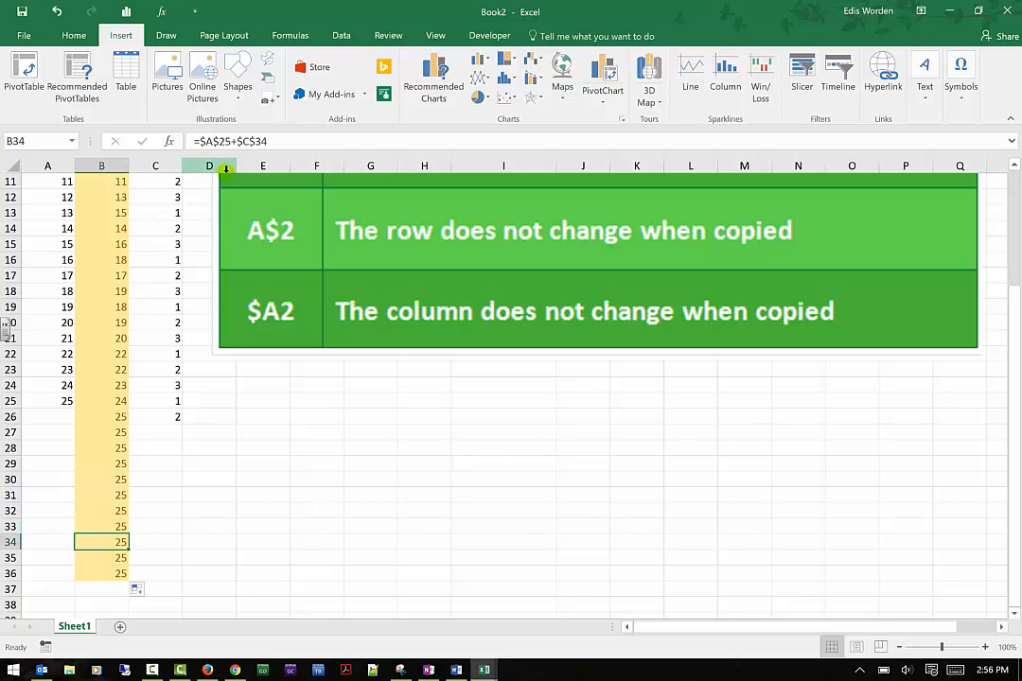
- Clear the contents of cells B27 to B36, leaving the formula in B26 in place
{"action": "scroll", "coordinate": [142, 473], "scroll_direction": "up", "scroll_amount": 1}
{"action": "left_click_drag", "start_coordinate": [89, 464], "coordinate": [110, 534]}
{"action": "right_click", "coordinate": [119, 537]}
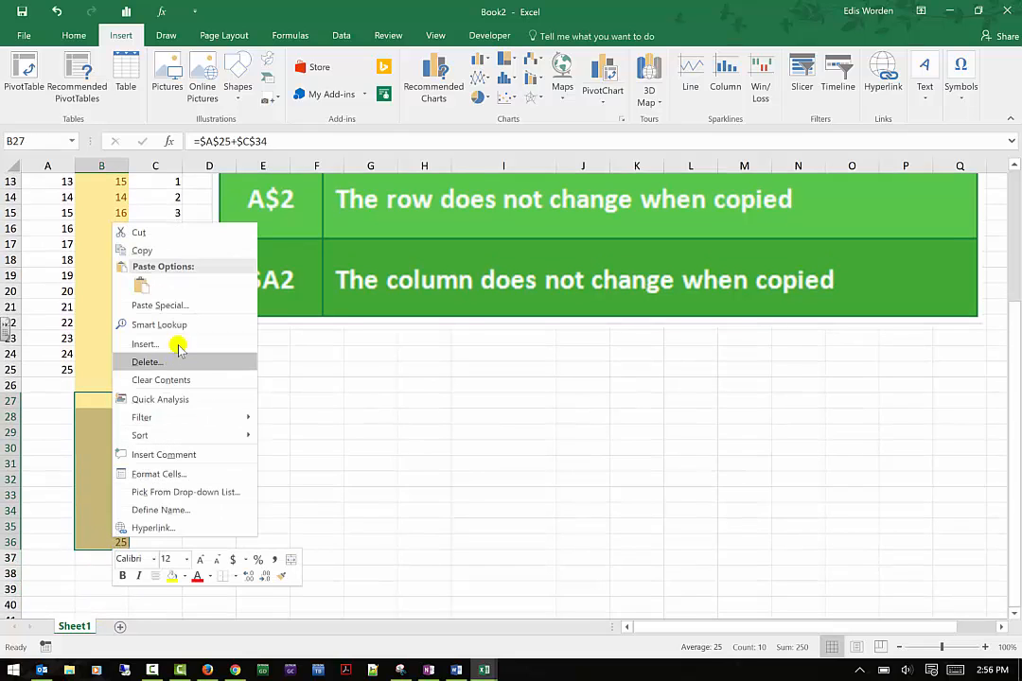
{"action": "left_click", "coordinate": [161, 380]}
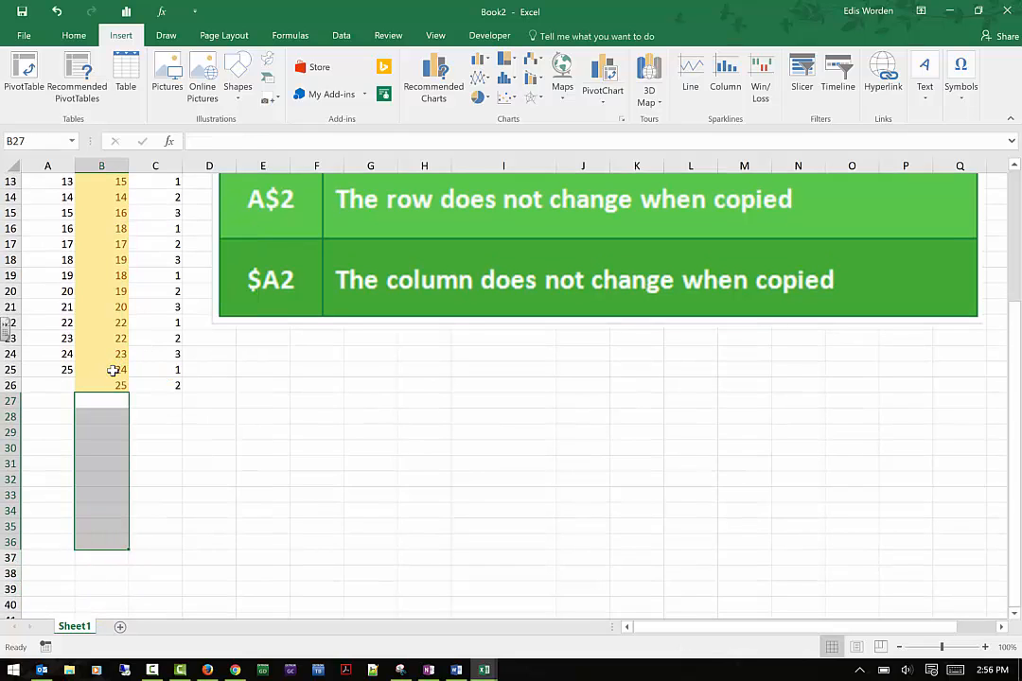
- Fill the relative and absolute formulas in B25:B26 down to B35 and inspect the formulas between B26 and B32
{"action": "left_click_drag", "start_coordinate": [118, 369], "coordinate": [131, 536]}
{"action": "left_click", "coordinate": [107, 386]}
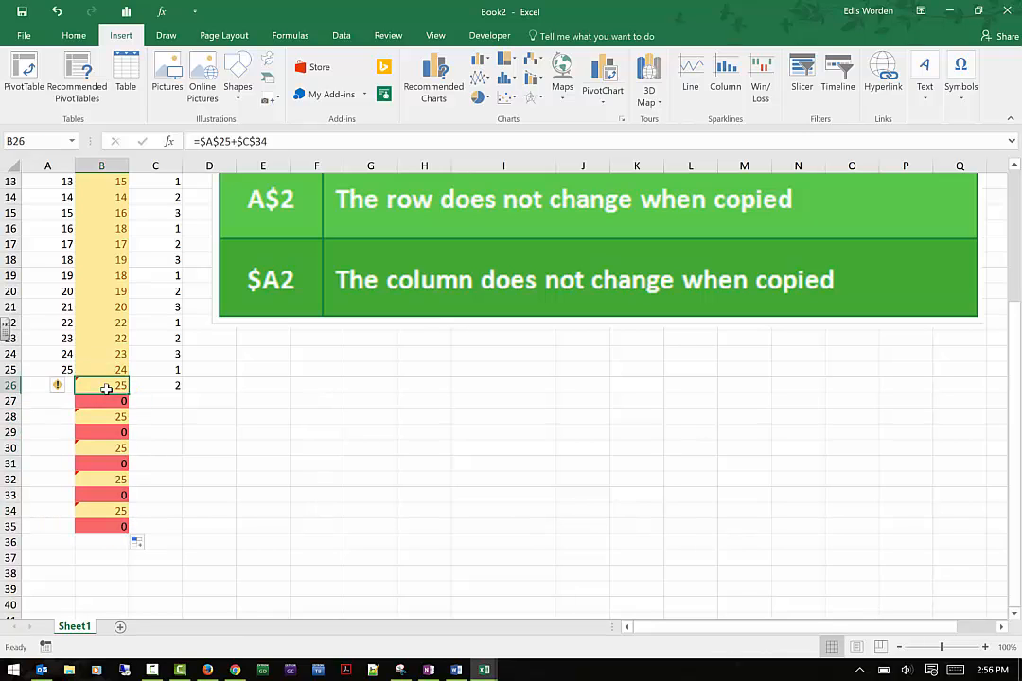
{"action": "left_click", "coordinate": [94, 431]}
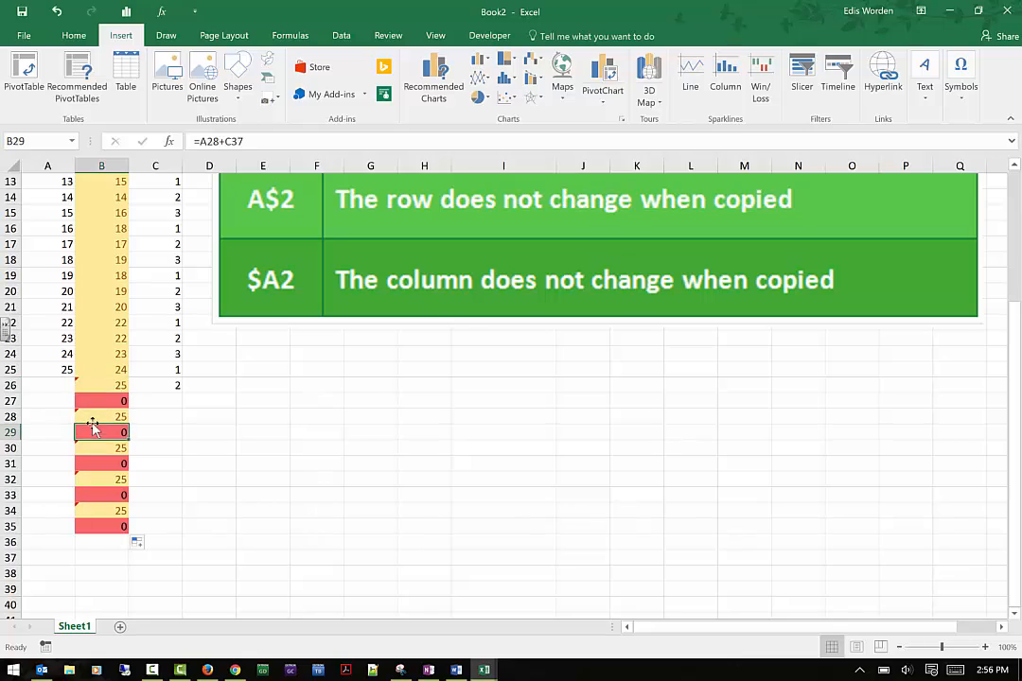
{"action": "left_click", "coordinate": [94, 419]}
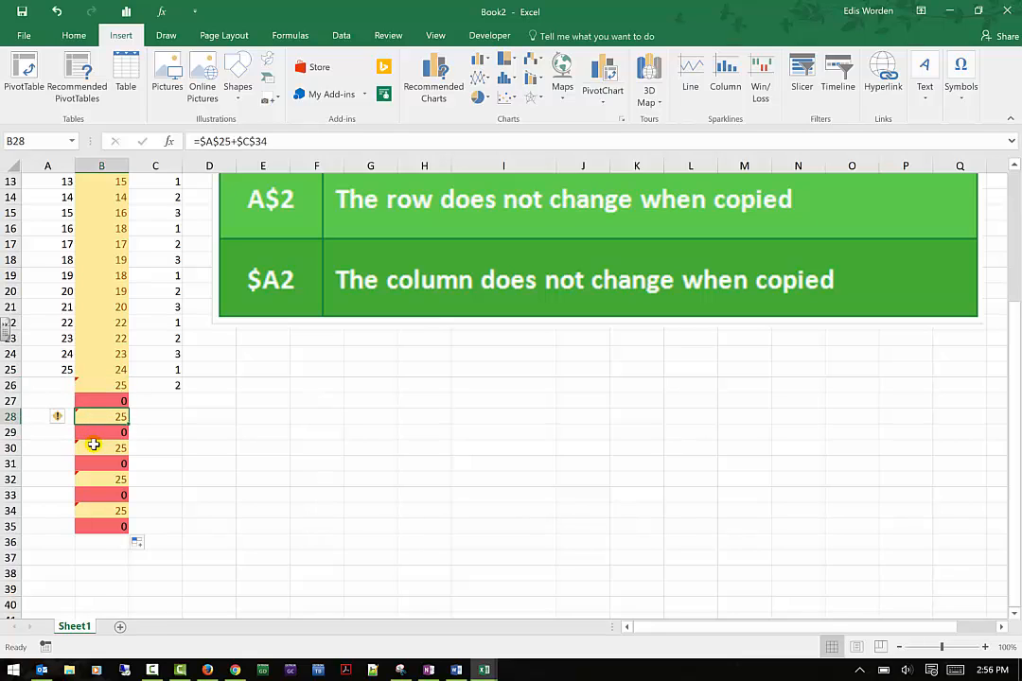
{"action": "left_click", "coordinate": [95, 448]}
{"action": "left_click", "coordinate": [95, 480]}
{"action": "left_click", "coordinate": [112, 402]}
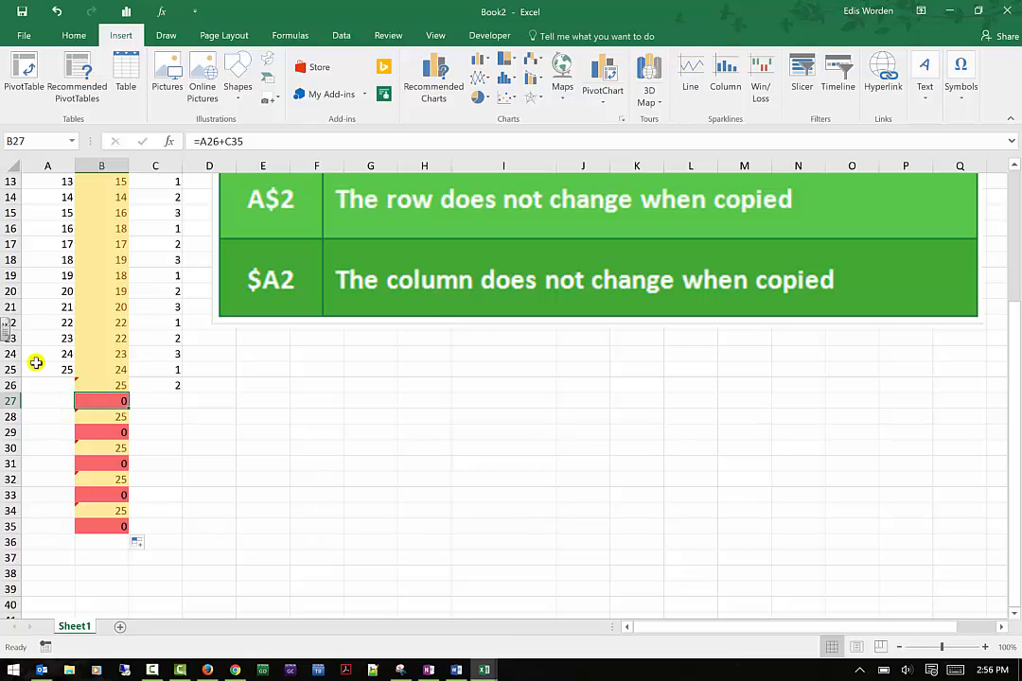
- Enter 1, 2, 3 and 4 in cells A26 to A29 and extend the number series down to A35
{"action": "left_click", "coordinate": [54, 388]}
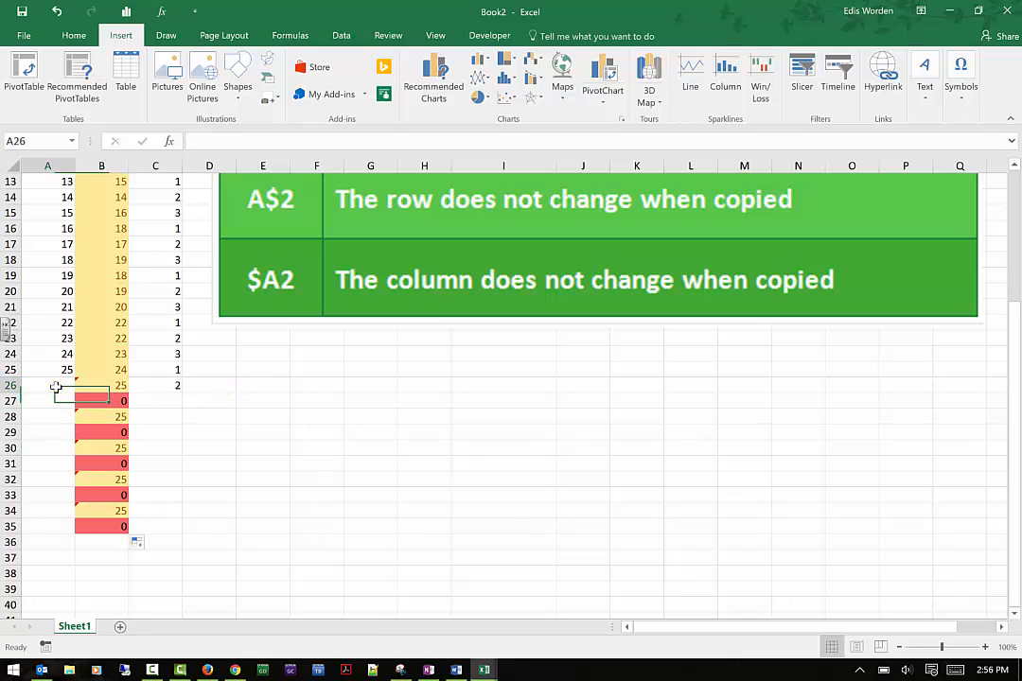
{"action": "type", "text": "1"}
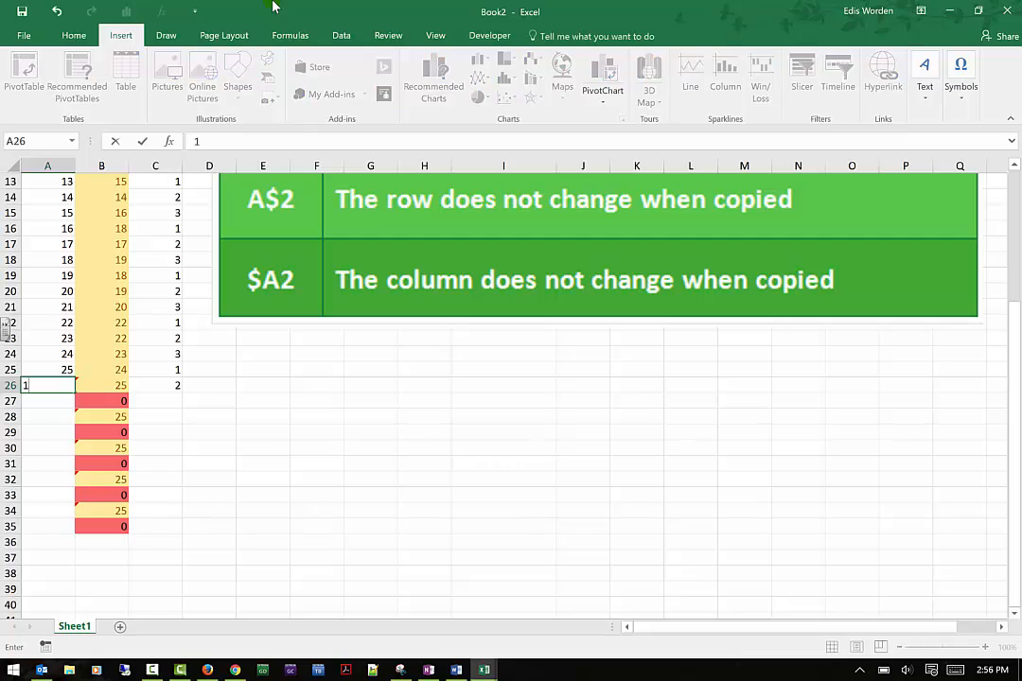
{"action": "key", "text": "Return"}
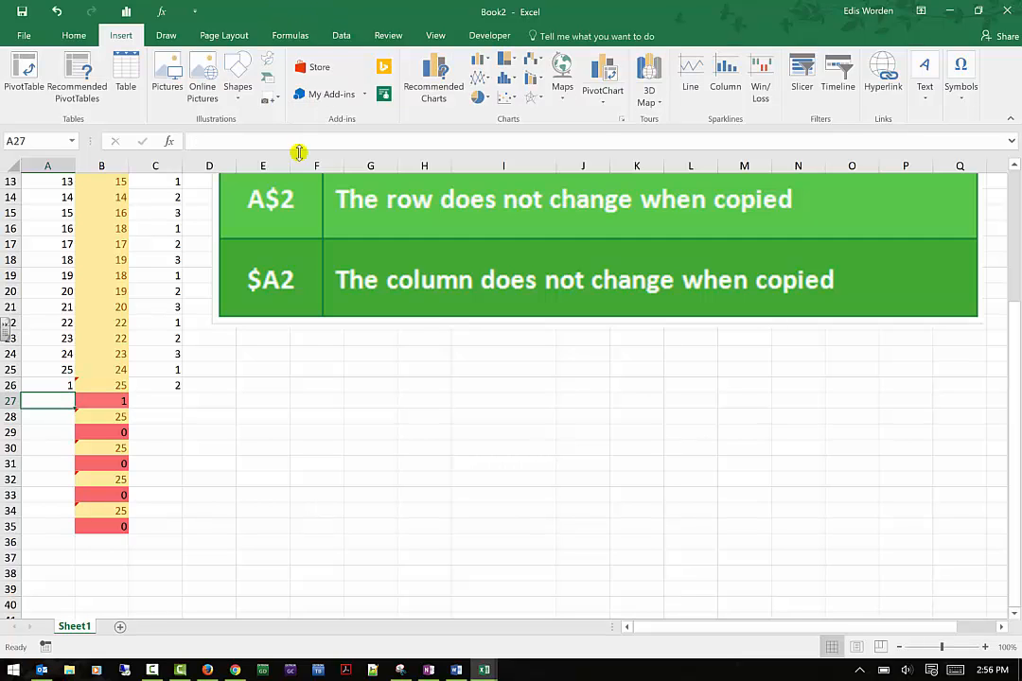
{"action": "type", "text": "2"}
{"action": "key", "text": "Return"}
{"action": "type", "text": "3"}
{"action": "key", "text": "Return"}
{"action": "type", "text": "4"}
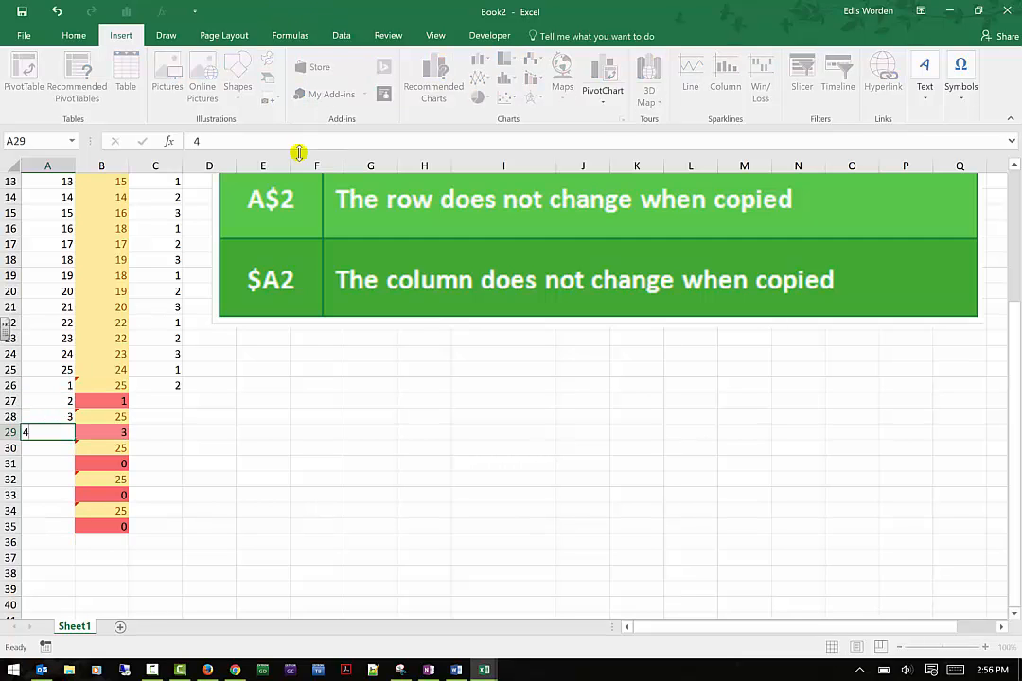
{"action": "key", "text": "Return"}
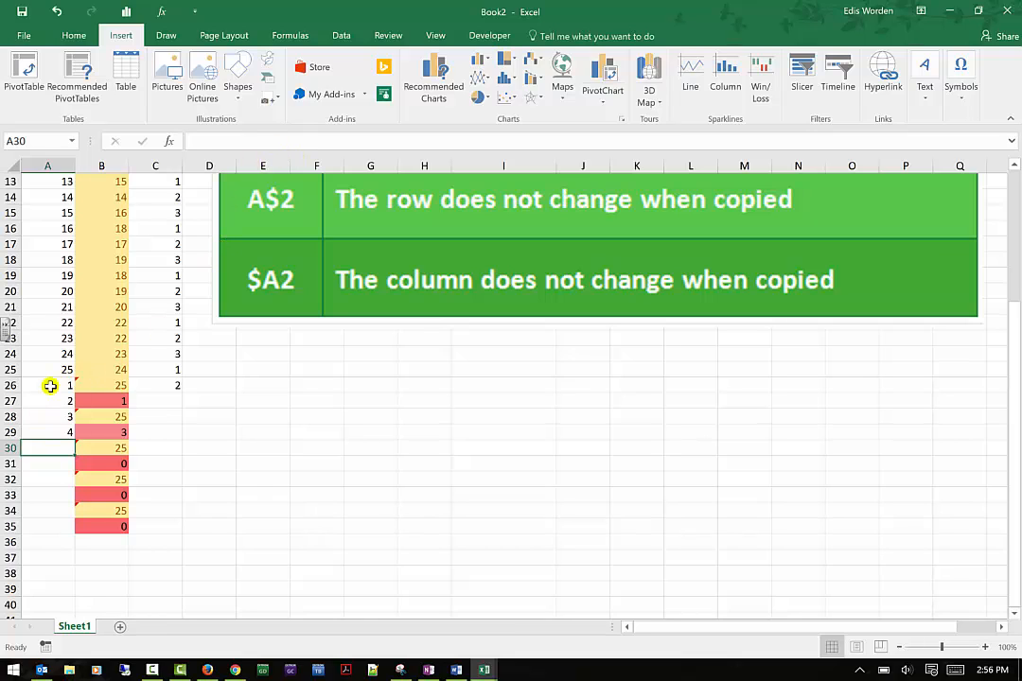
{"action": "left_click_drag", "start_coordinate": [51, 385], "coordinate": [77, 526]}
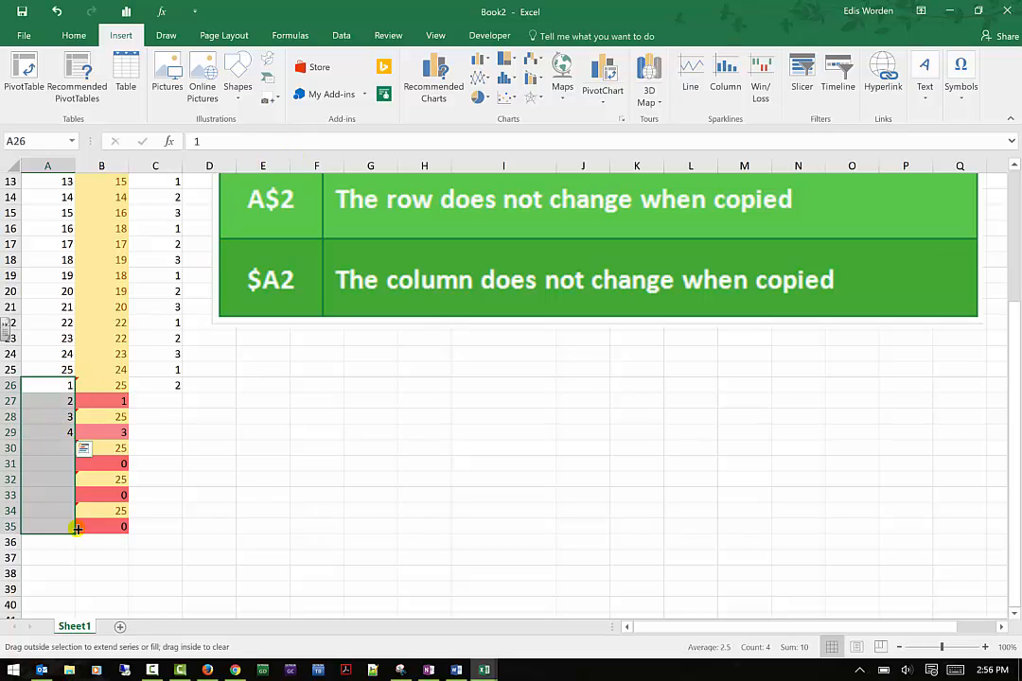
{"action": "left_click", "coordinate": [181, 437]}
- Ignore the inconsistent formula error flagged in cell B26
{"action": "left_click", "coordinate": [100, 385]}
{"action": "left_click", "coordinate": [63, 386]}
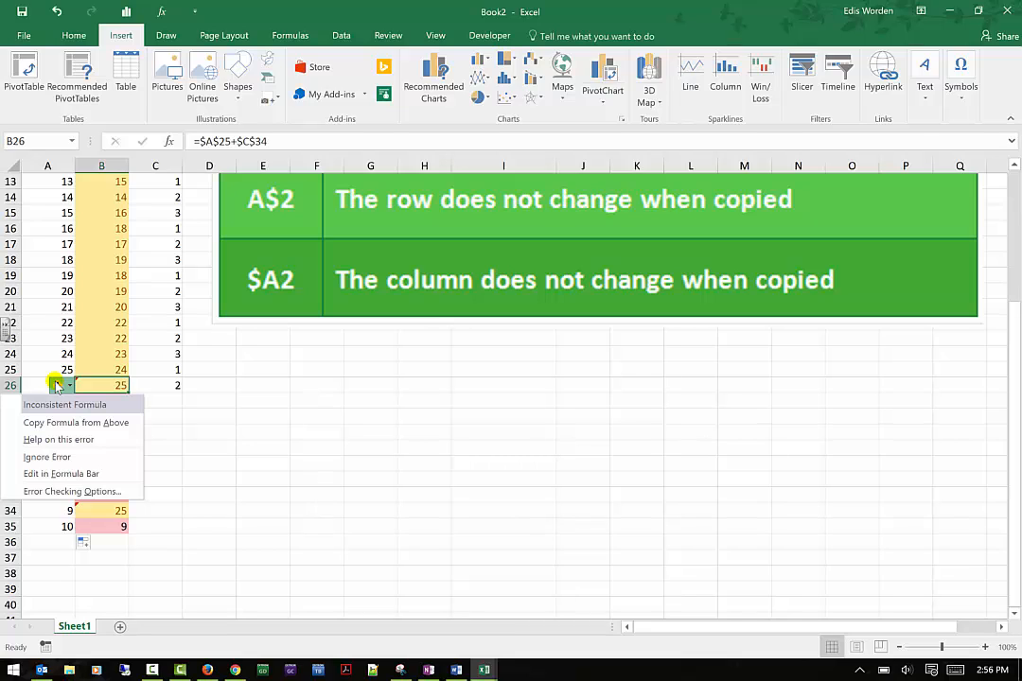
{"action": "left_click", "coordinate": [42, 456]}
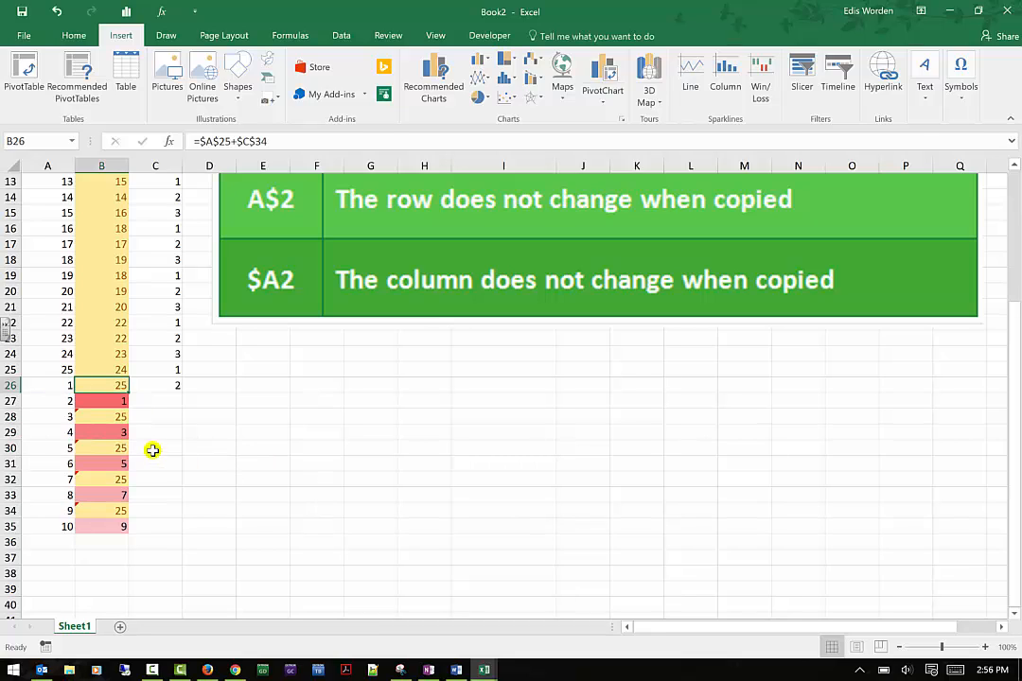
- Examine the flagged formulas in B28, B30 and B32 and review the reference table picture beside the data
{"action": "left_click", "coordinate": [80, 416]}
{"action": "left_click", "coordinate": [78, 448]}
{"action": "left_click", "coordinate": [77, 480]}
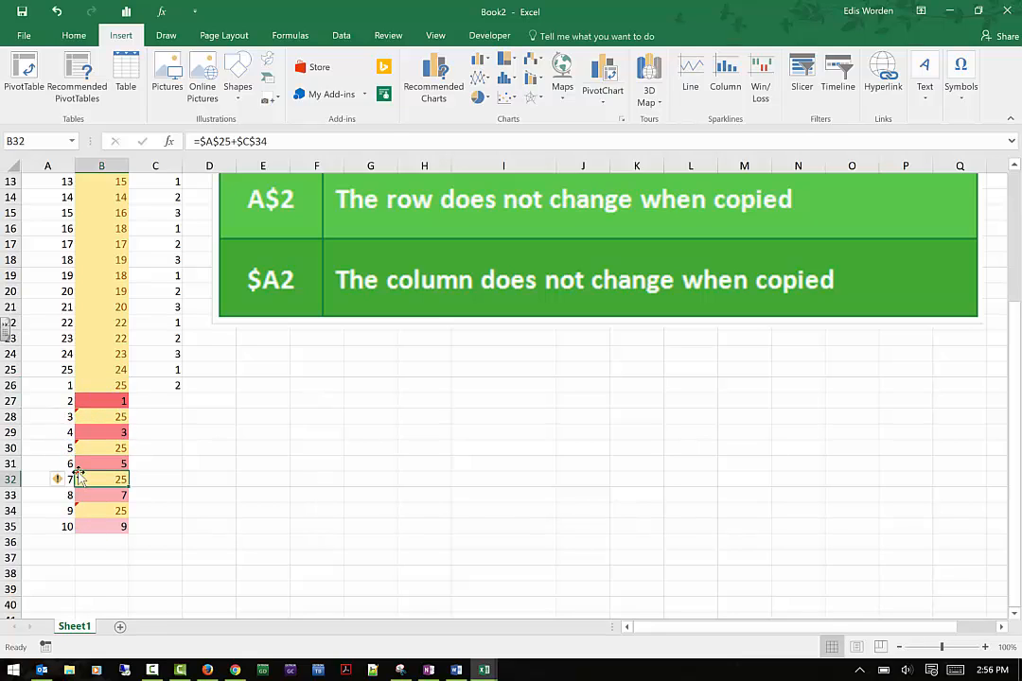
{"action": "left_click", "coordinate": [73, 511]}
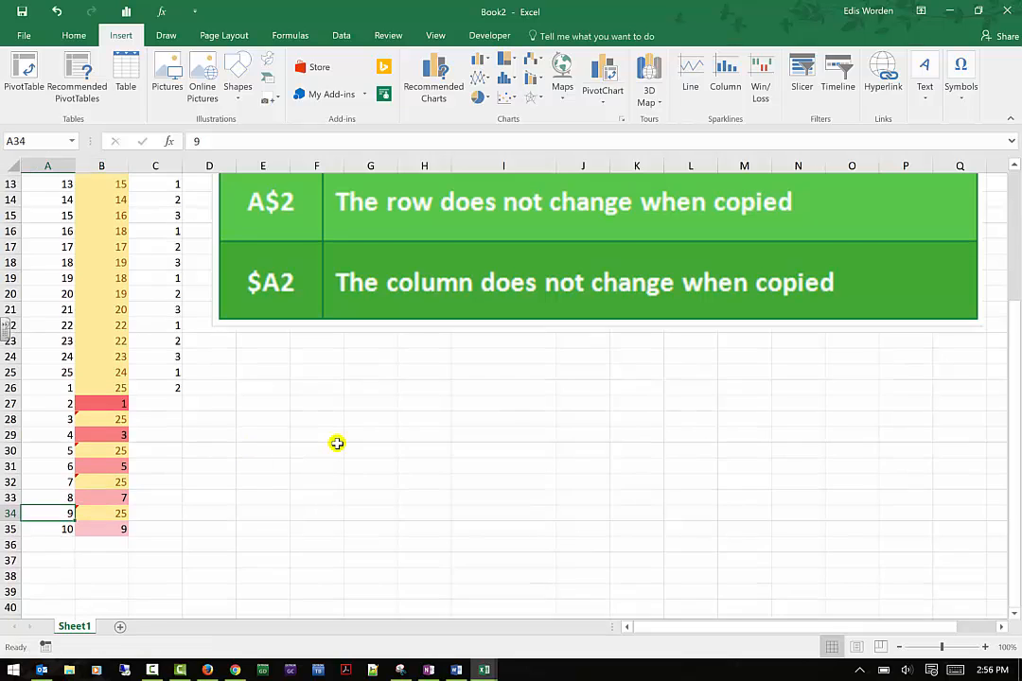
{"action": "scroll", "coordinate": [335, 442], "scroll_direction": "up", "scroll_amount": 3}
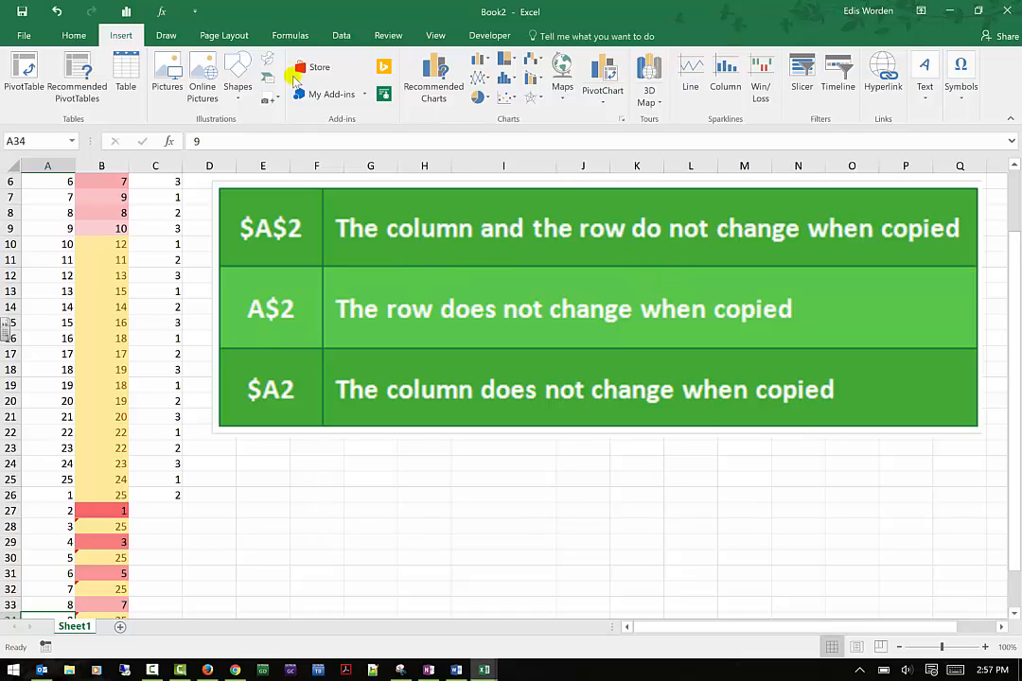
{"action": "left_click", "coordinate": [78, 35]}
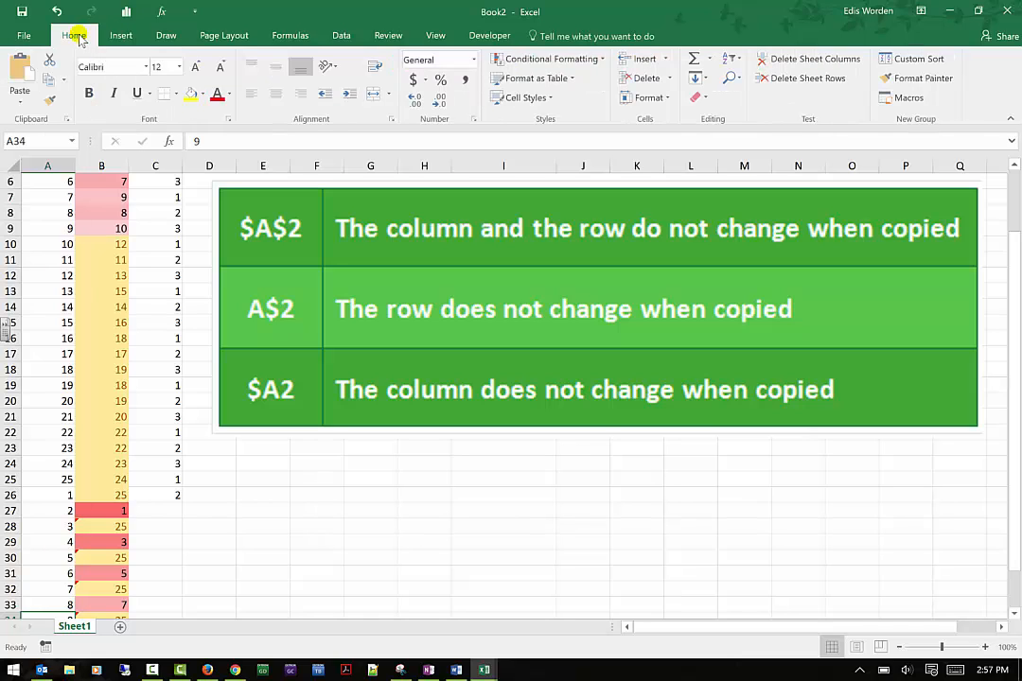
{"action": "scroll", "coordinate": [445, 398], "scroll_direction": "up", "scroll_amount": 2}
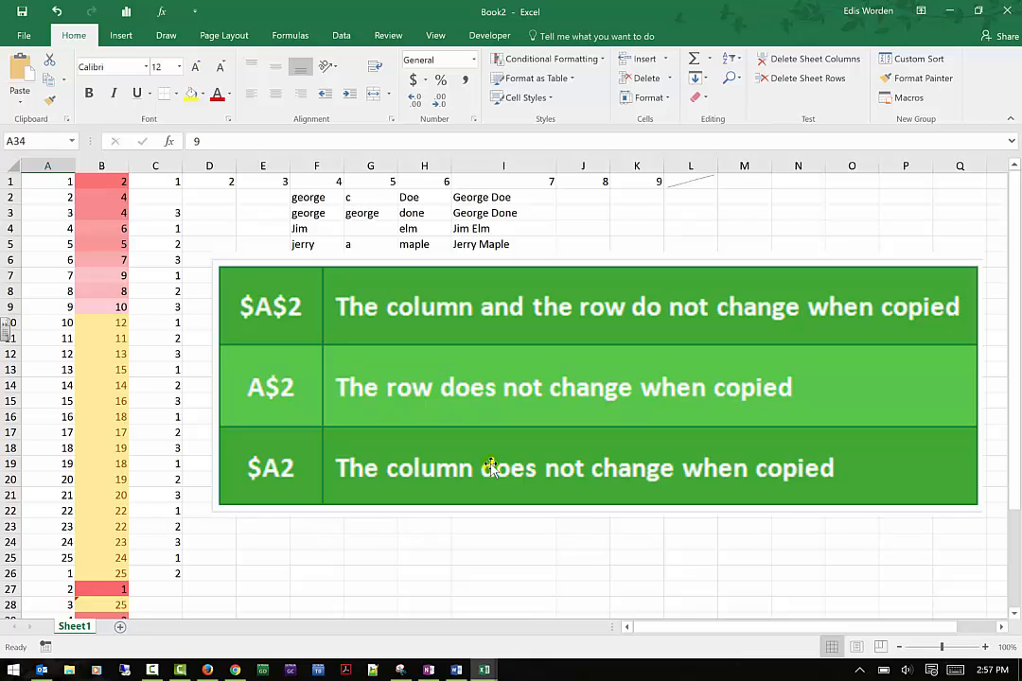
- Ignore the inconsistent formula error flagged in cell B34
{"action": "scroll", "coordinate": [486, 463], "scroll_direction": "down", "scroll_amount": 3}
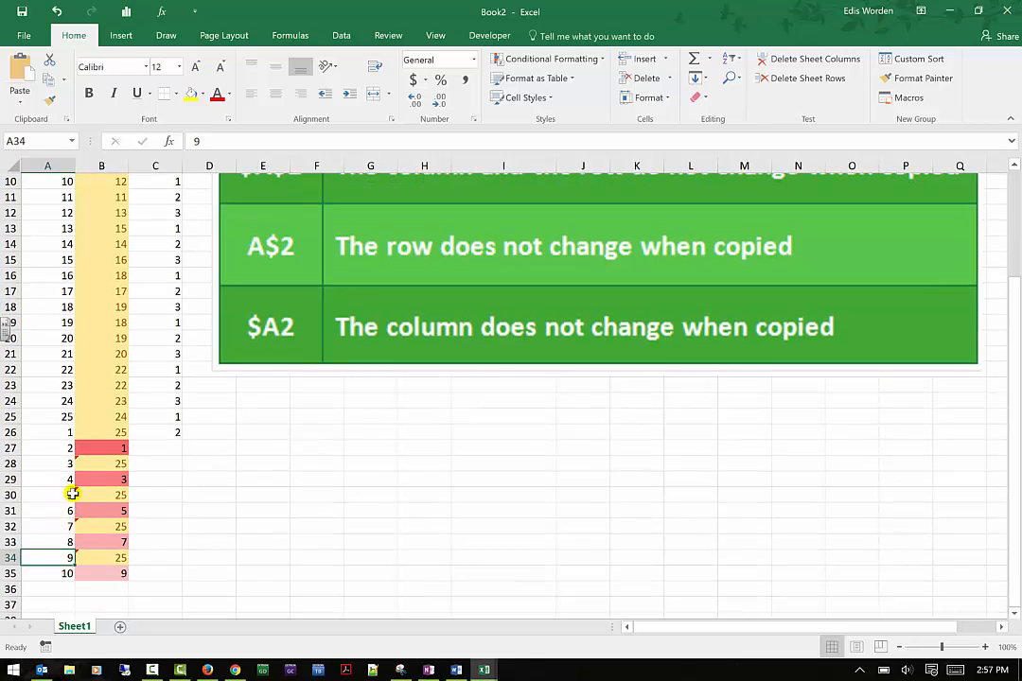
{"action": "left_click", "coordinate": [81, 557]}
{"action": "key", "text": "ctrl+v"}
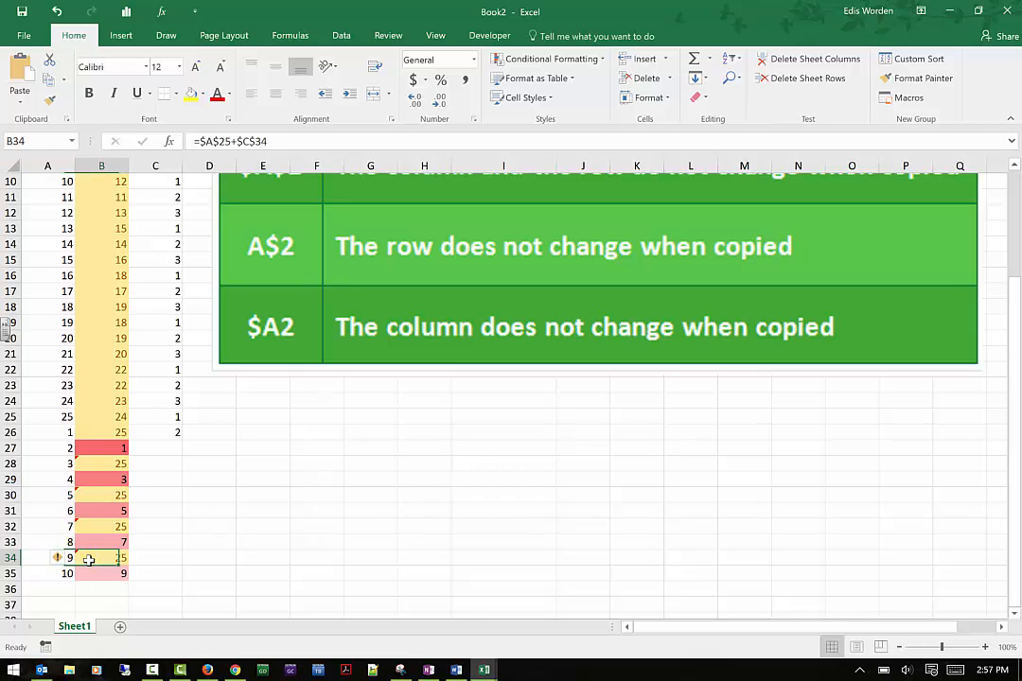
{"action": "left_click", "coordinate": [57, 559]}
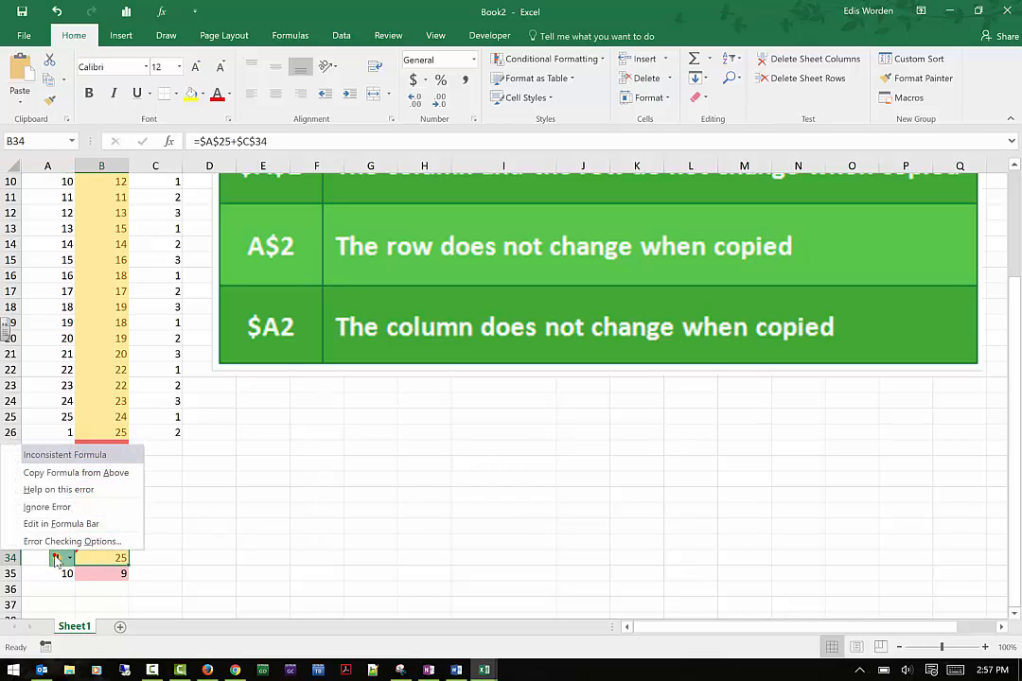
{"action": "left_click", "coordinate": [43, 508]}
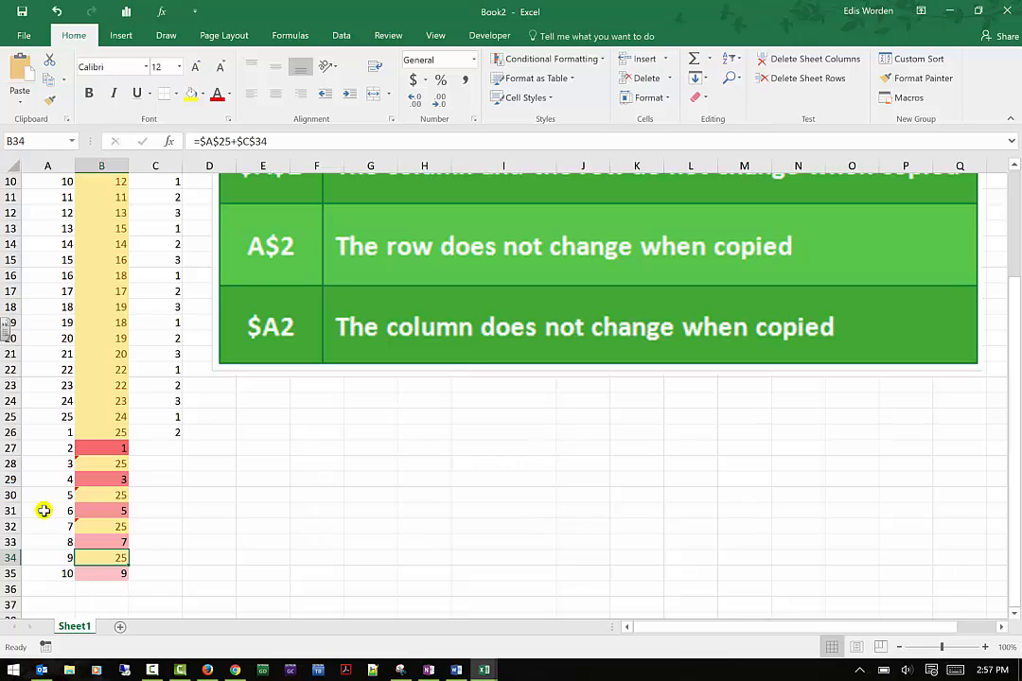